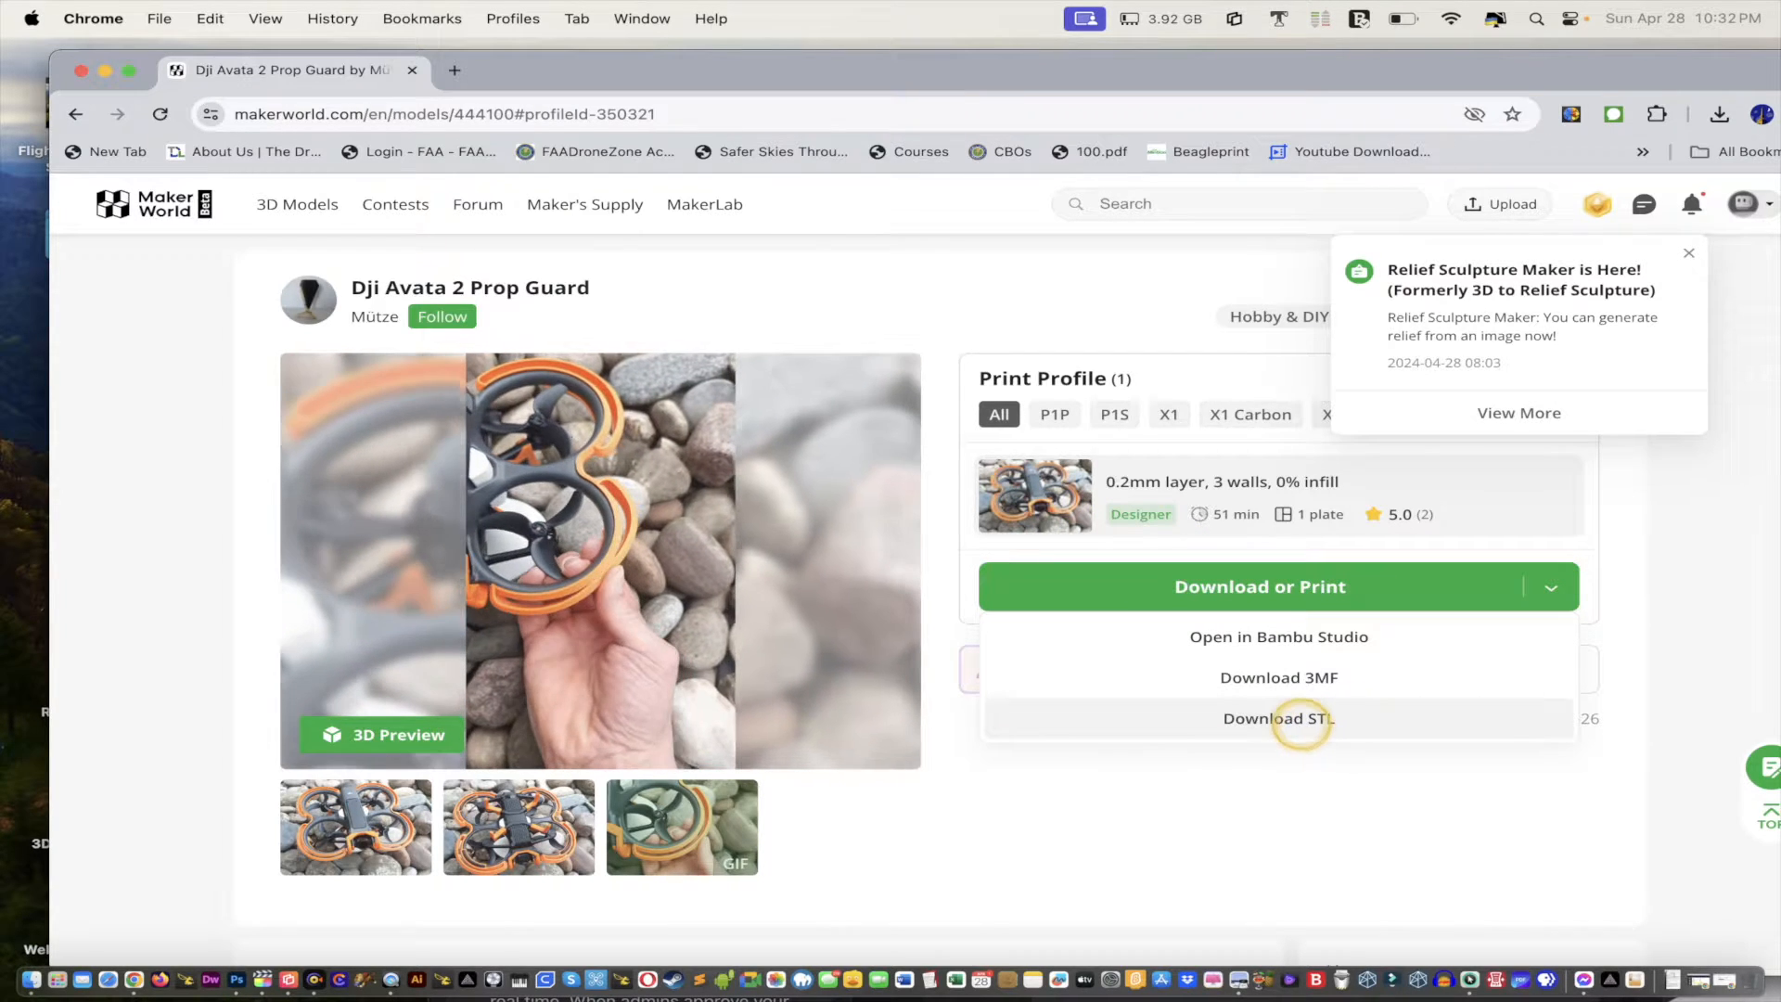
Step: Download the raw STL model of the DJI Avata 2 Prop Guard and extract its zip archive in the Downloads folder
click(1299, 719)
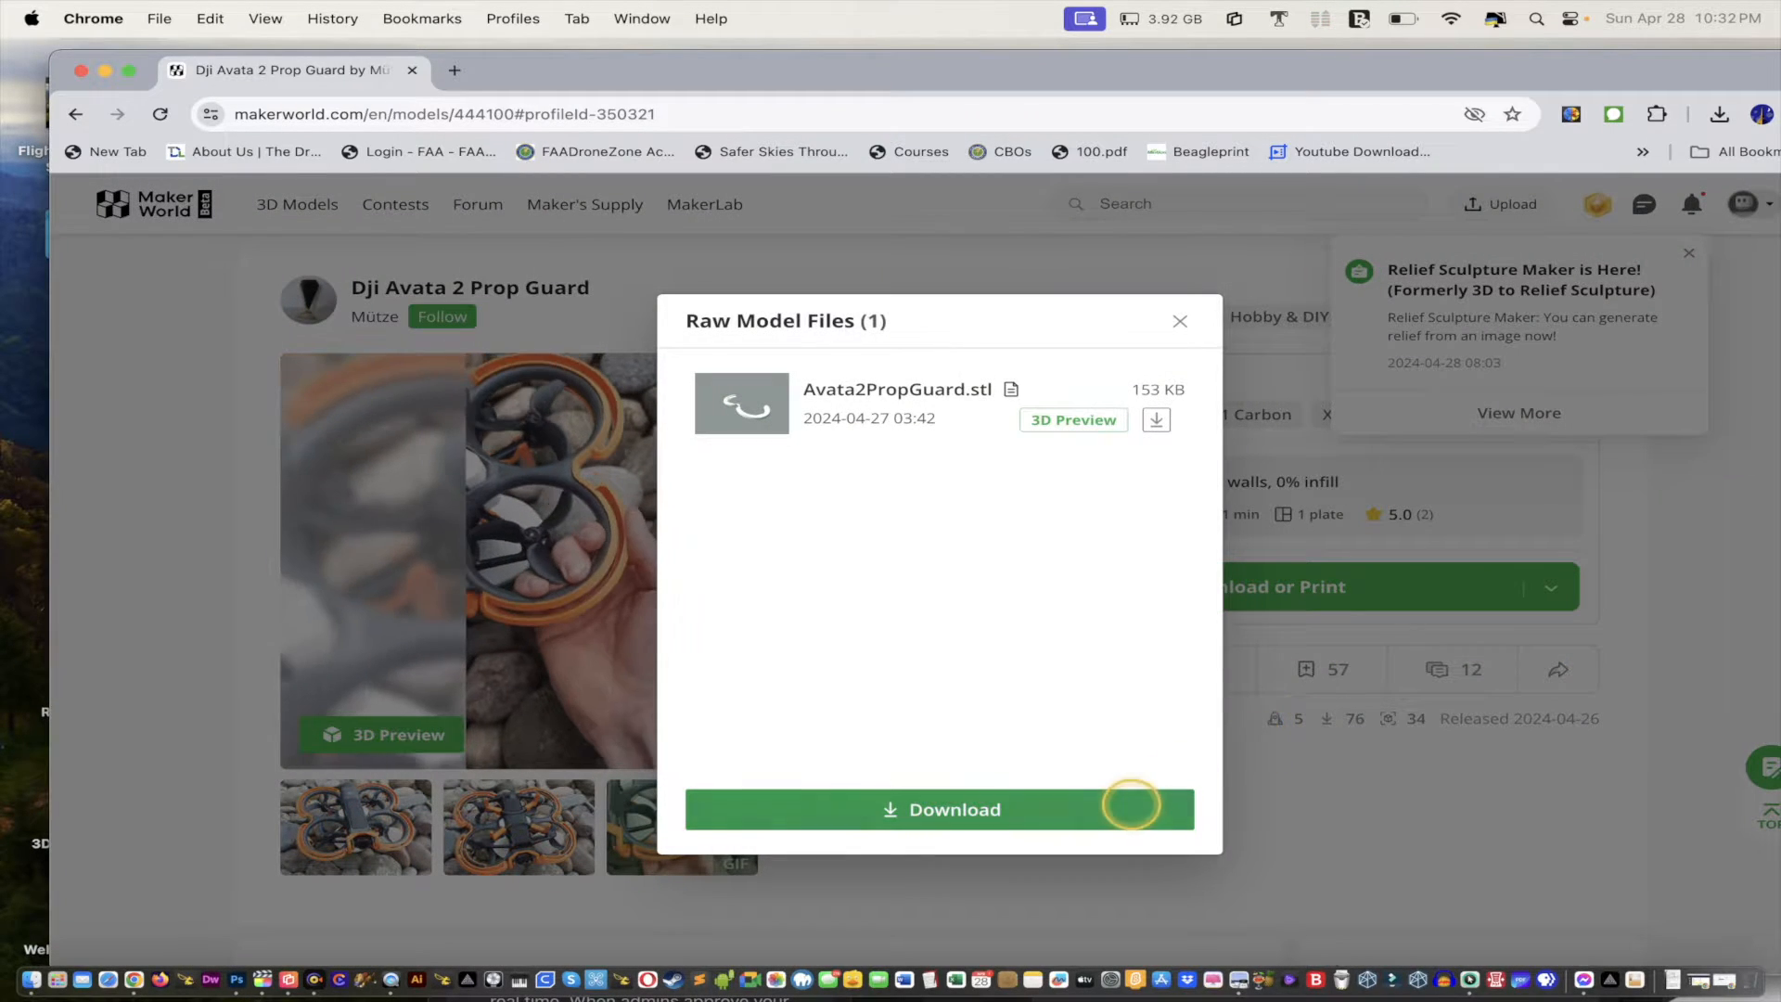
click(945, 815)
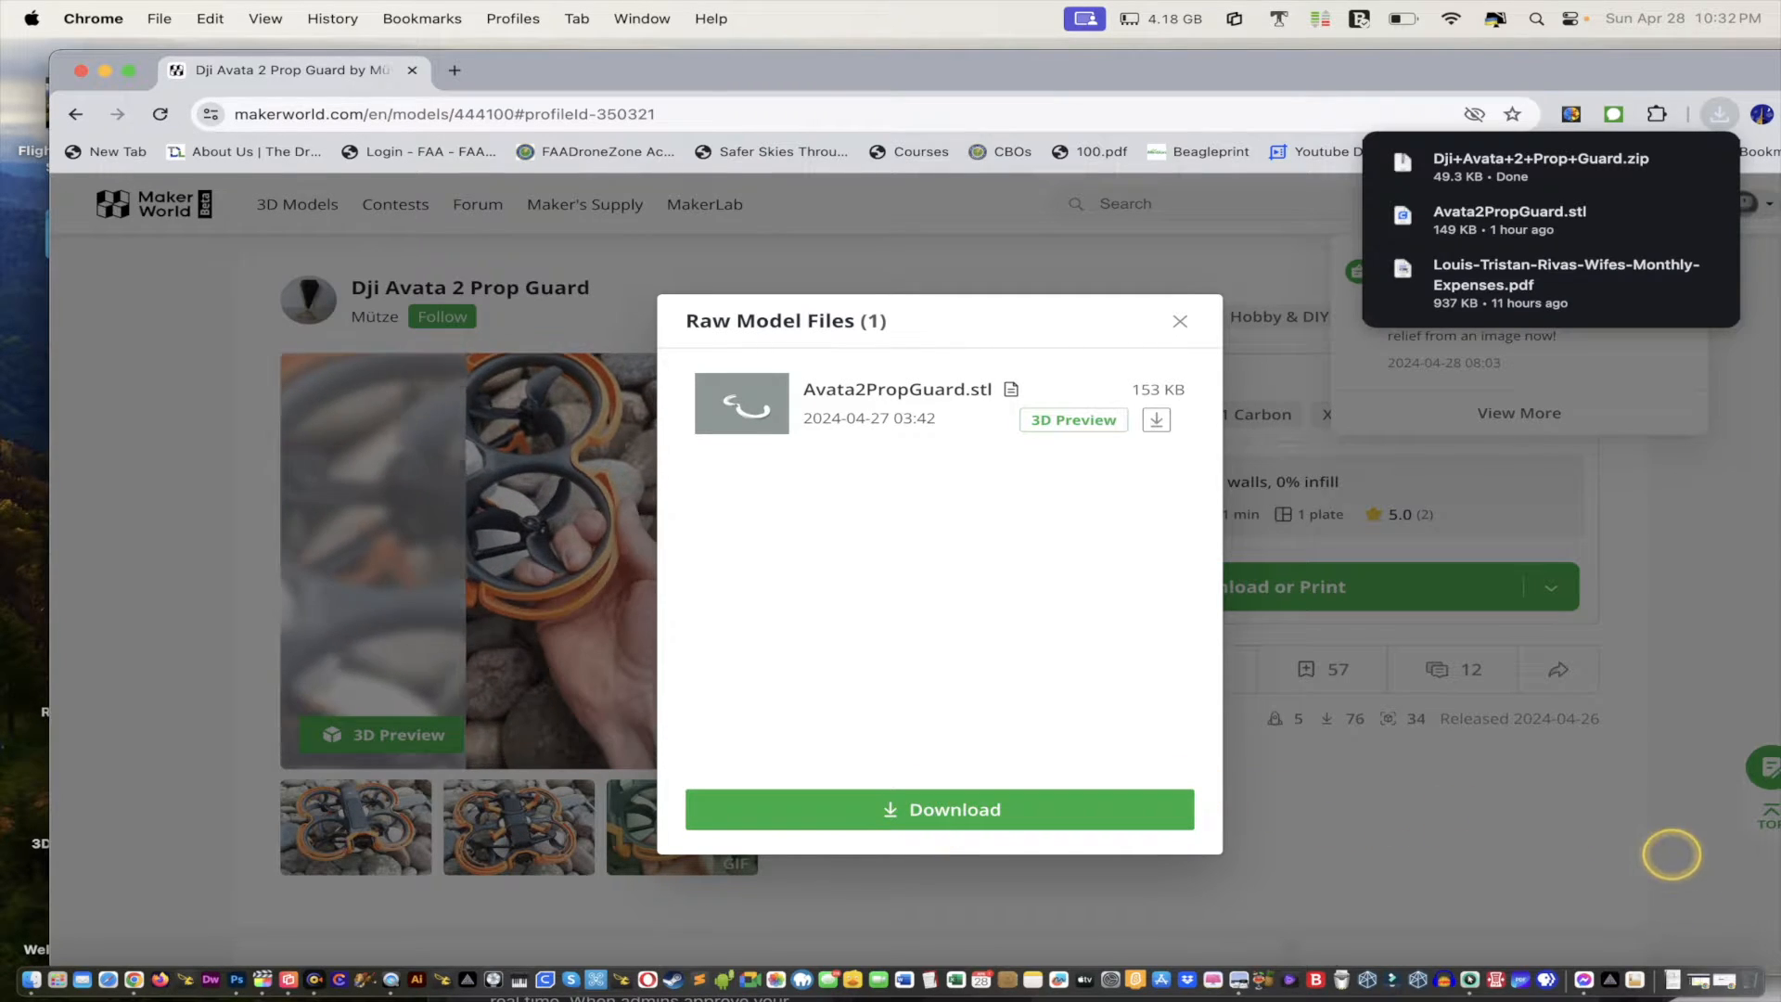
mouse_move(1675, 165)
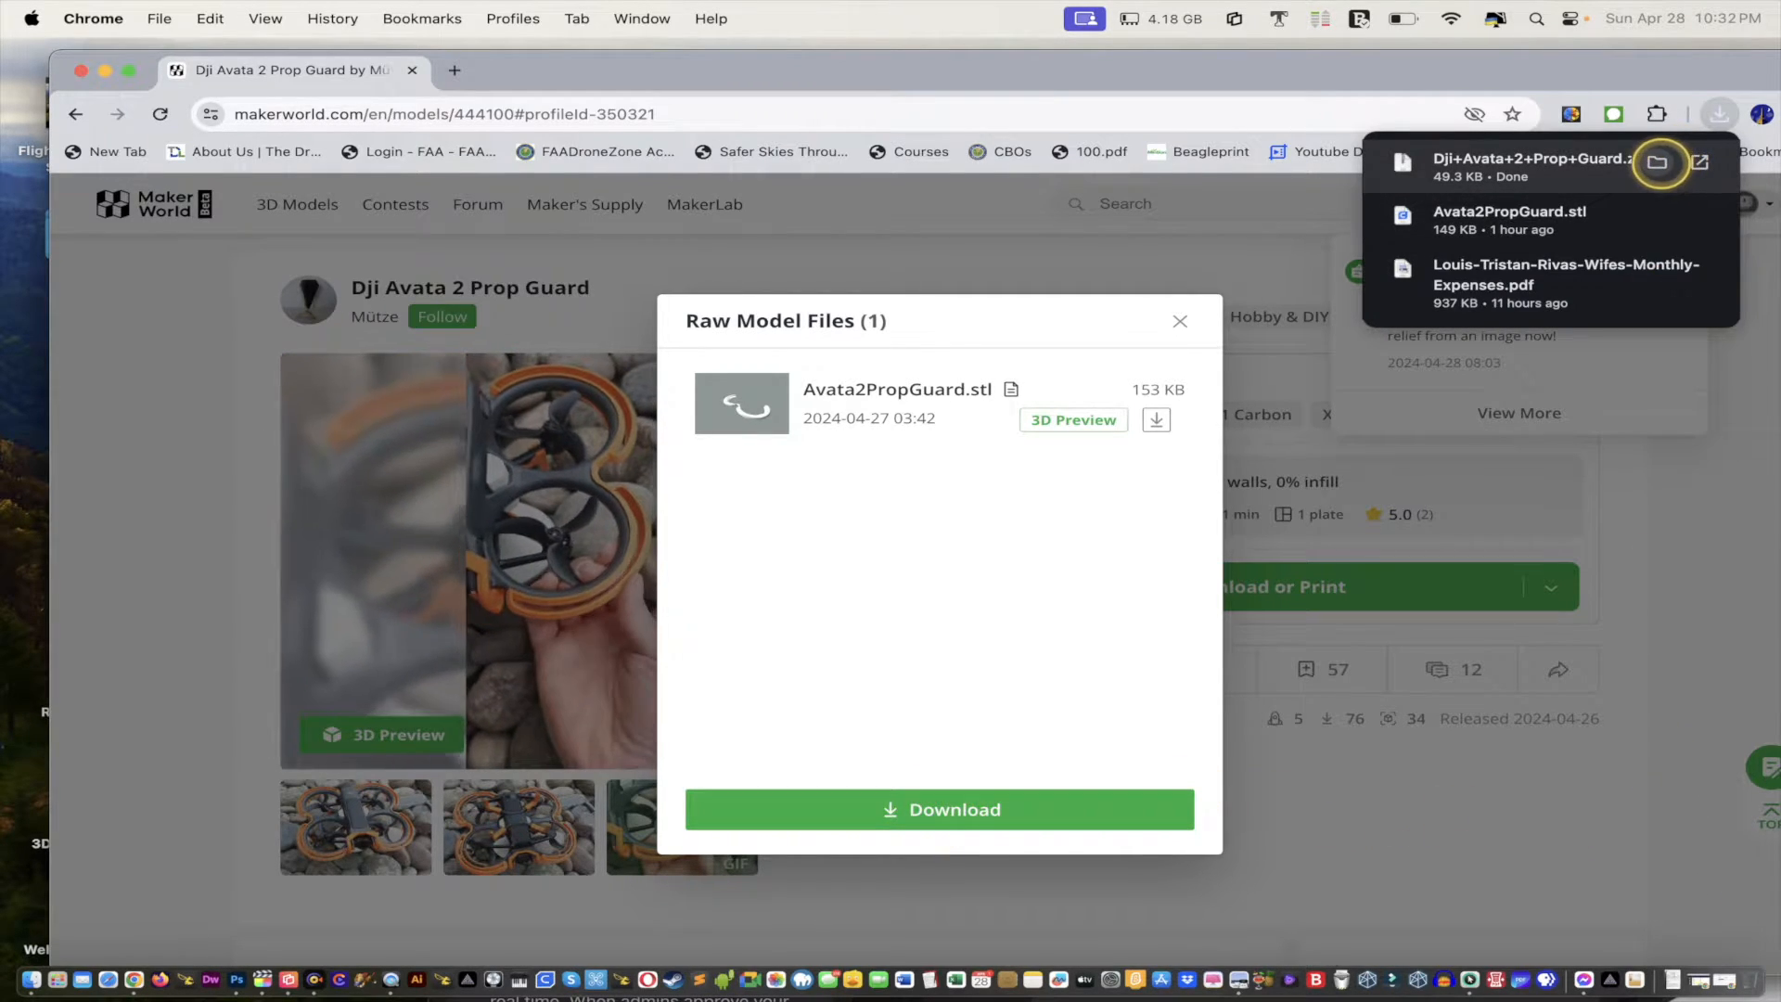
click(1659, 164)
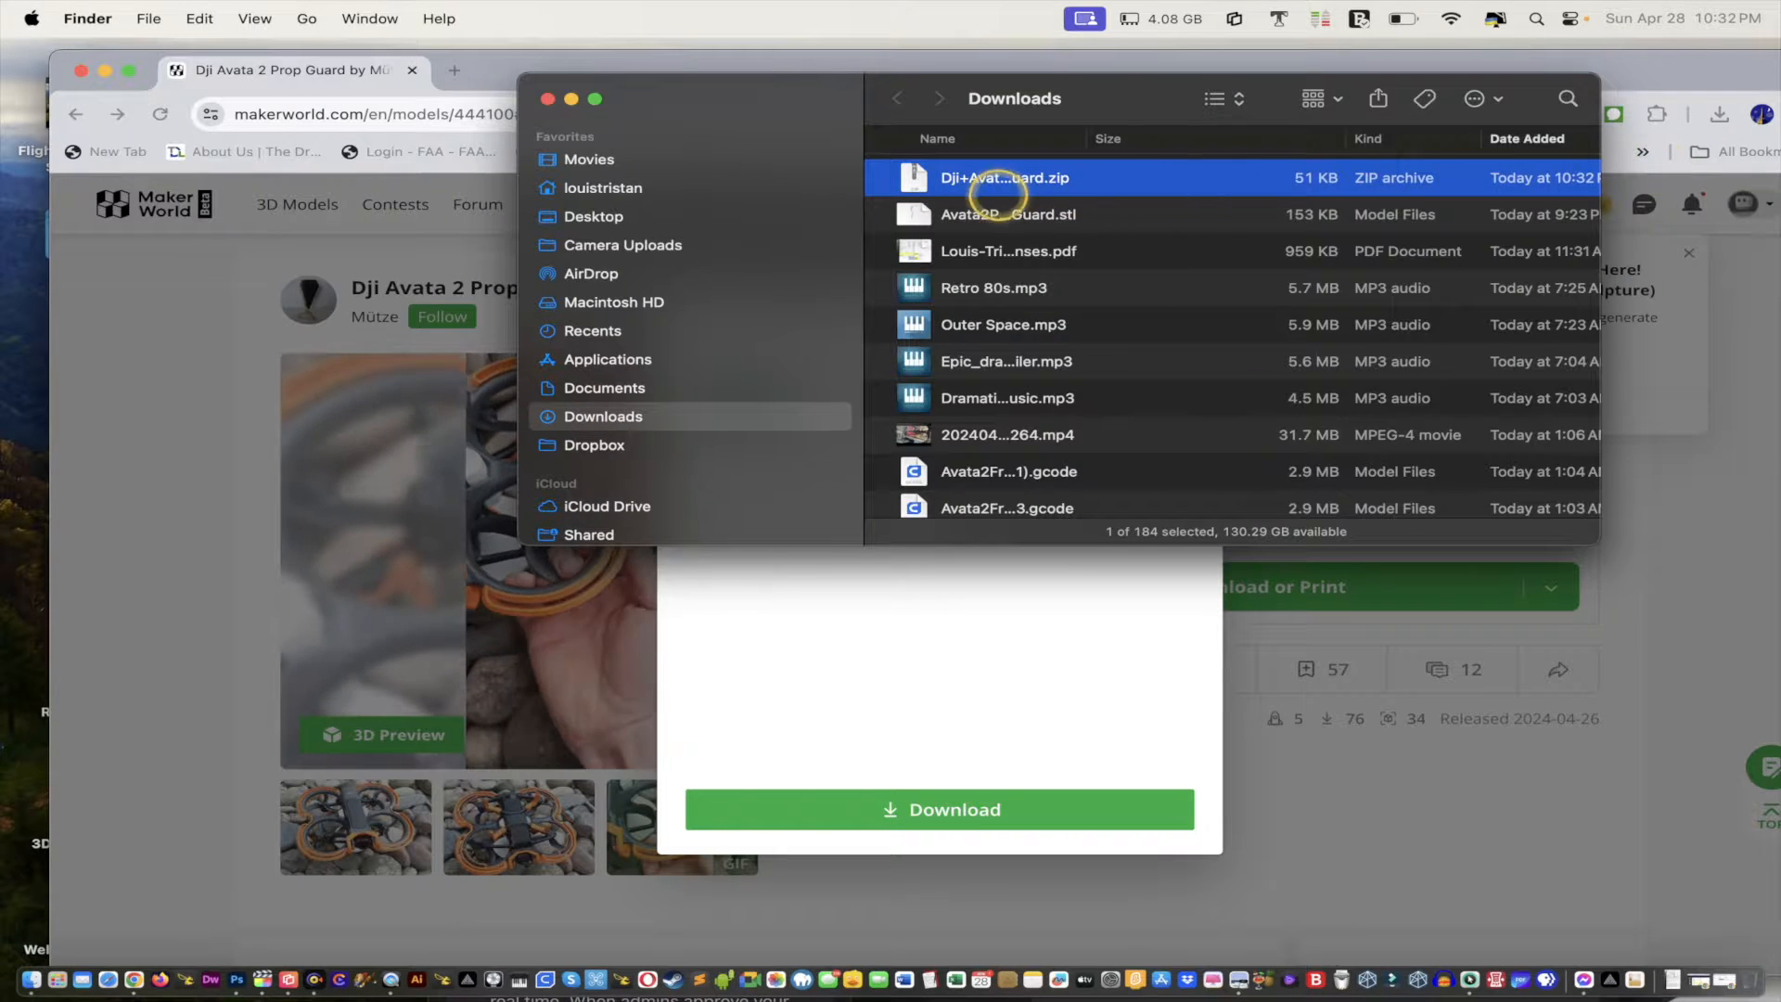
double_click(918, 178)
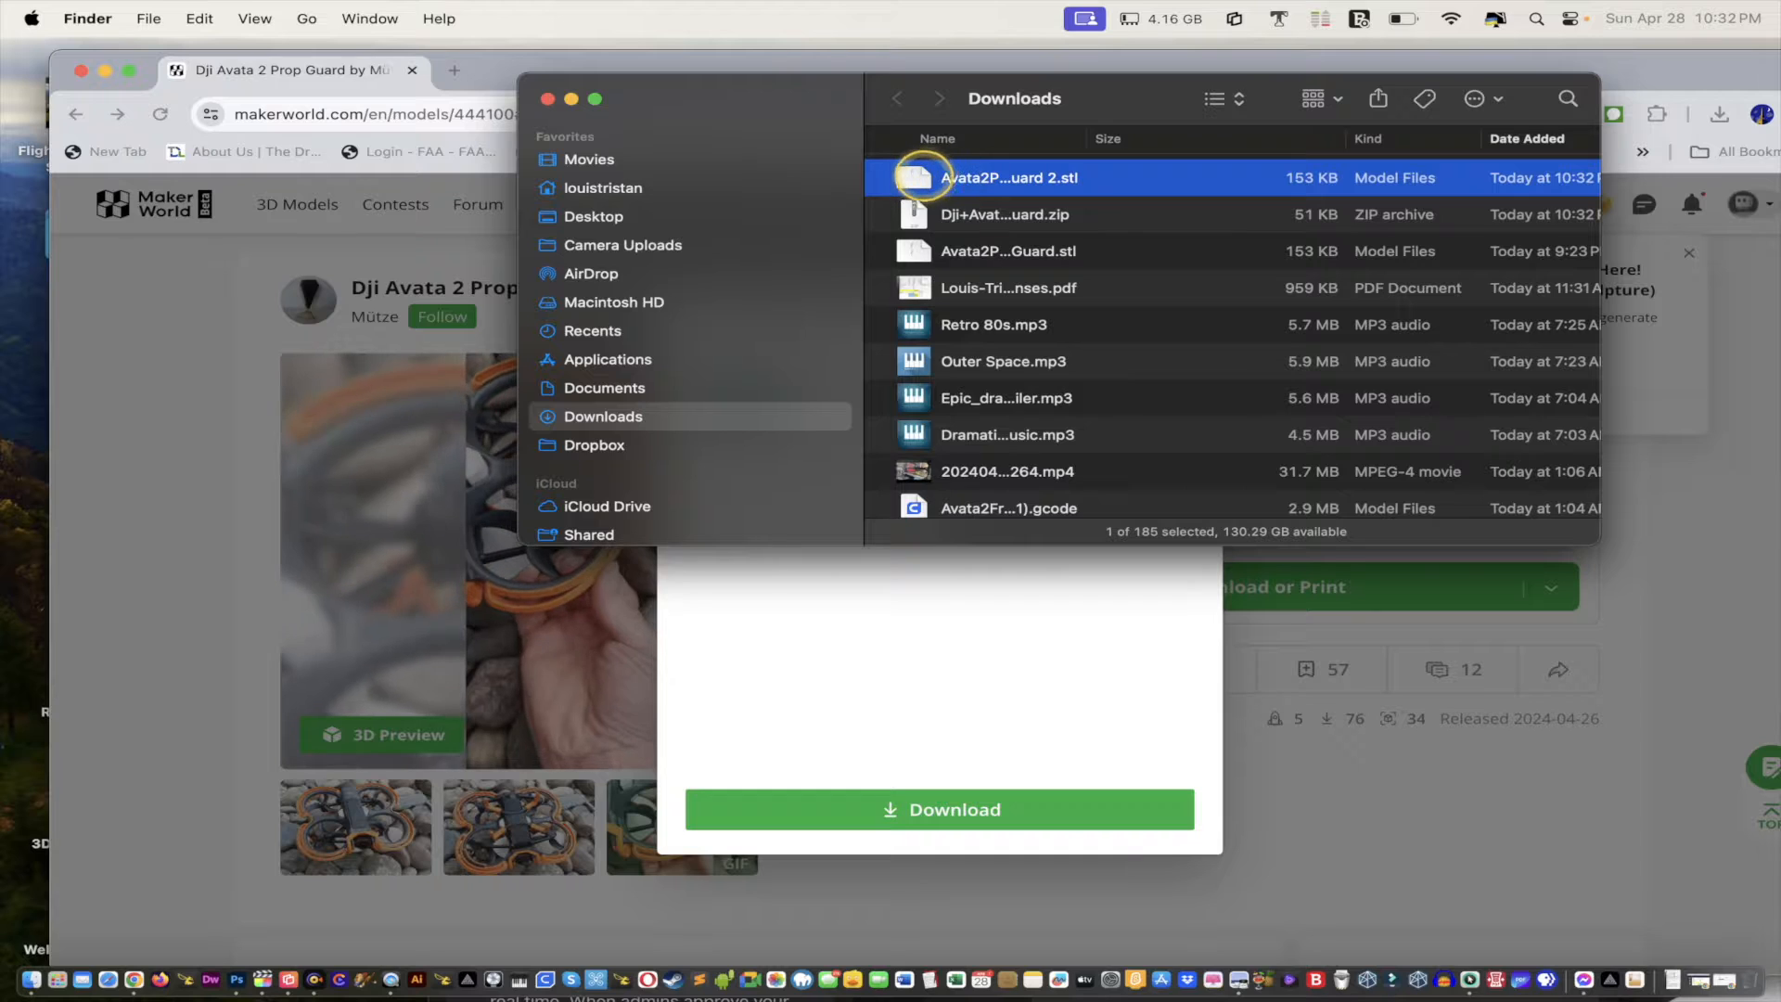
Step: Open the extracted Avata2PropGuard 2.stl in UltiMaker Cura, close the Downloads window and bring Cura to the front
drag(919, 178, 547, 969)
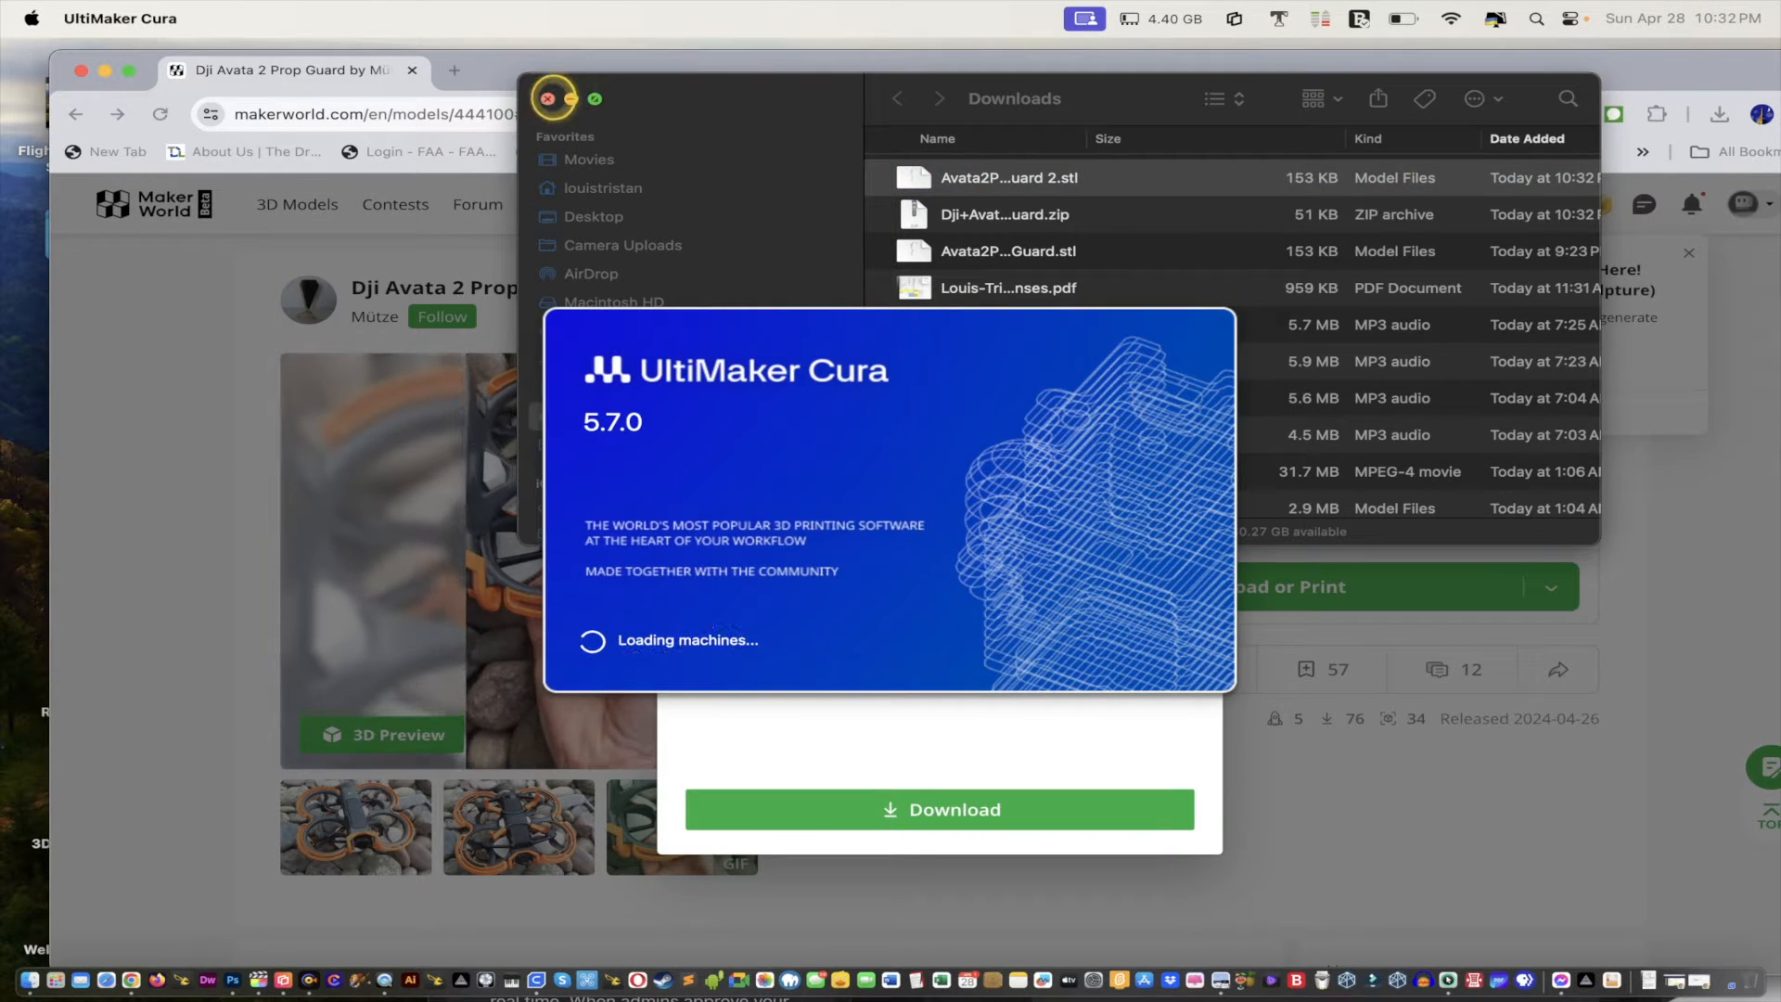
click(548, 97)
click(547, 97)
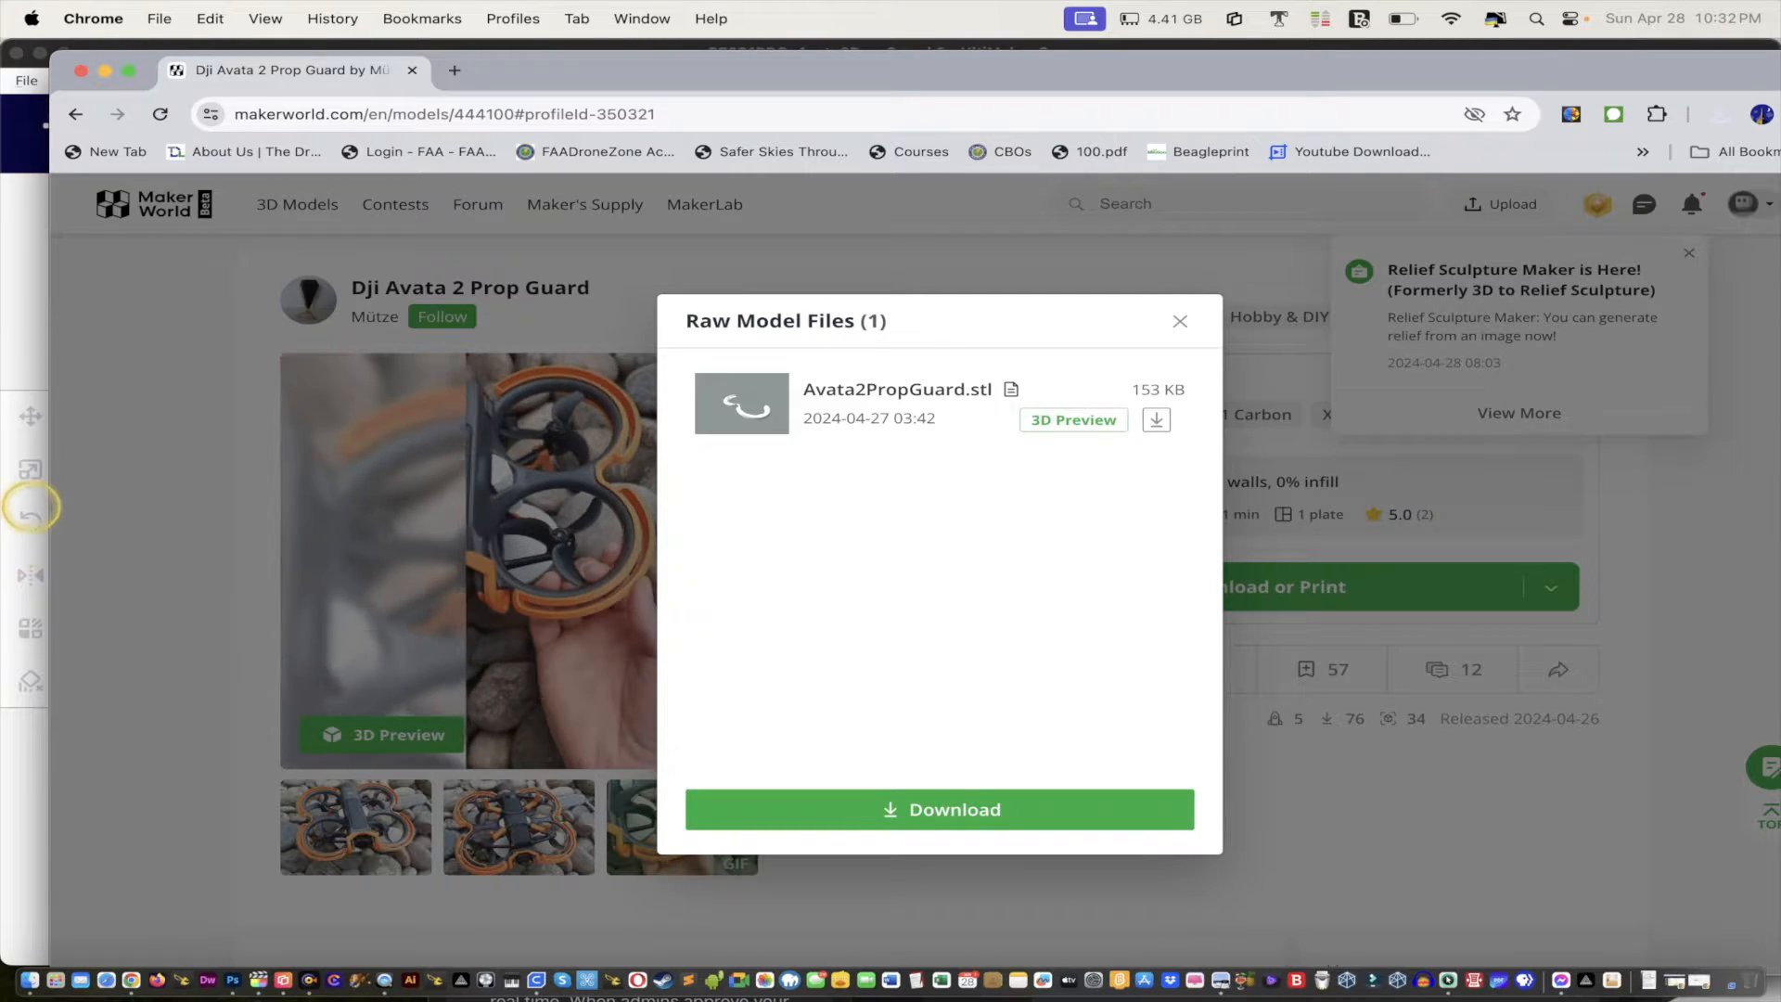
click(20, 254)
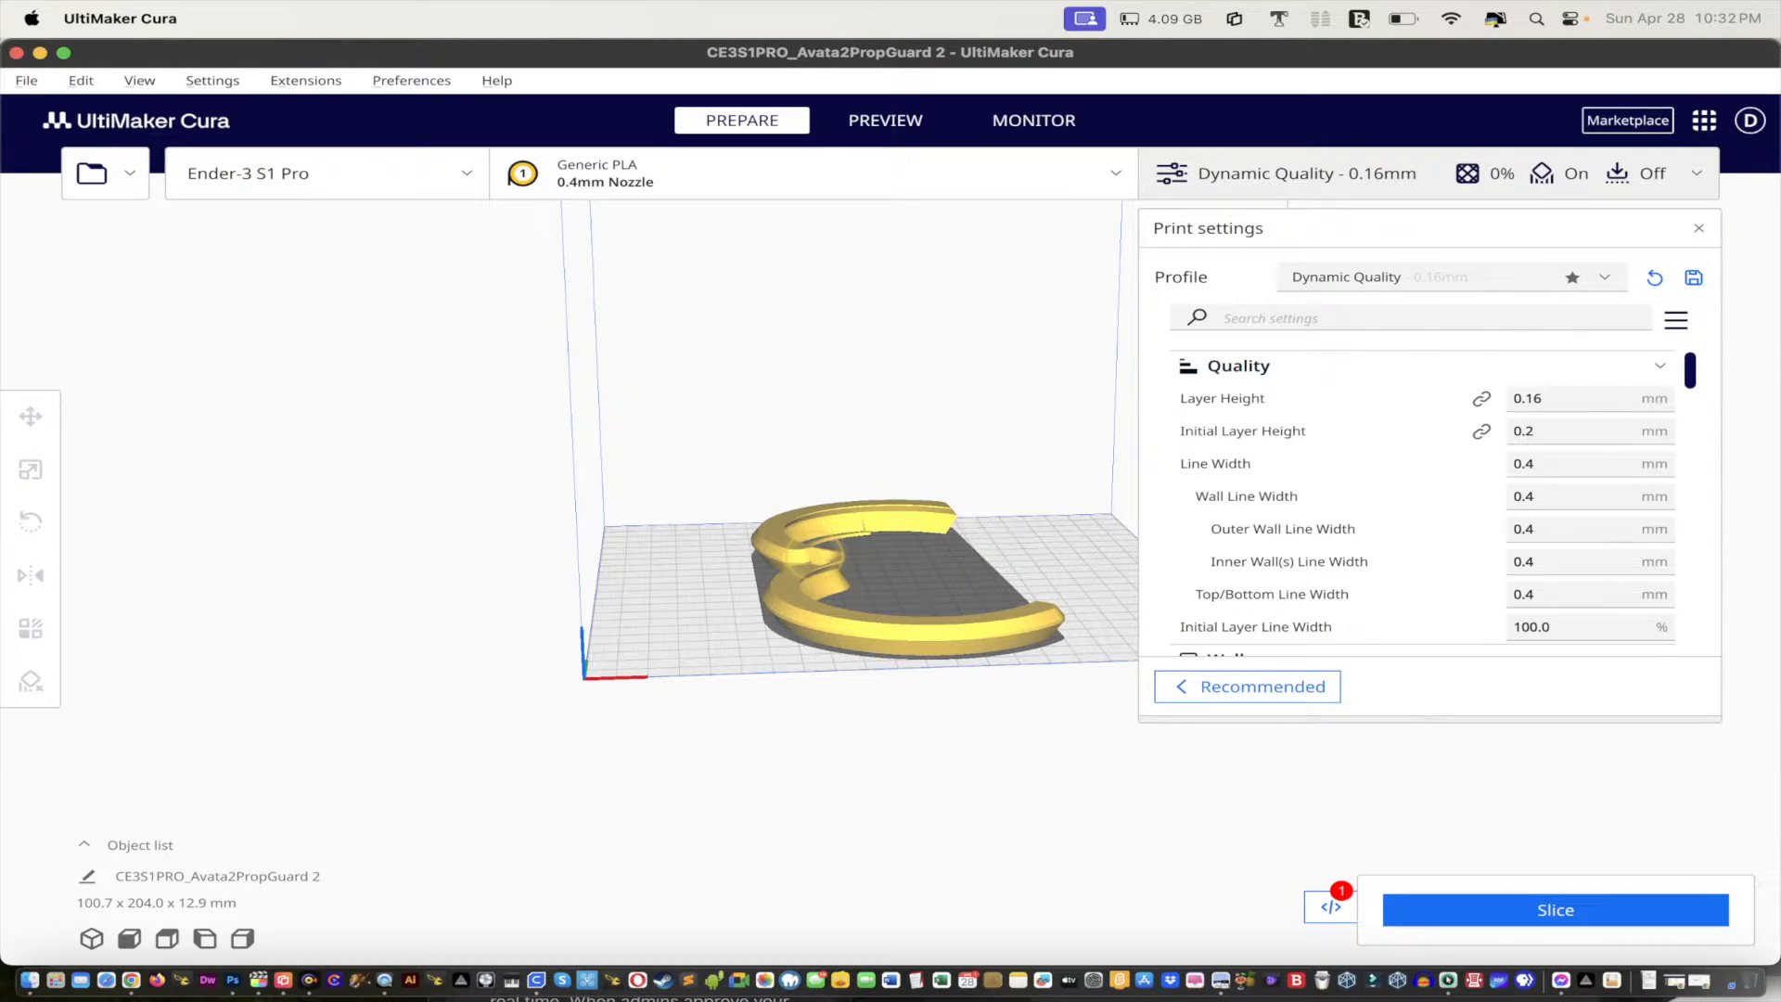
Step: Examine the prop guard's shape and fit on the Ender-3 S1 Pro build plate from the side and from above
scroll(946, 615, down, 1)
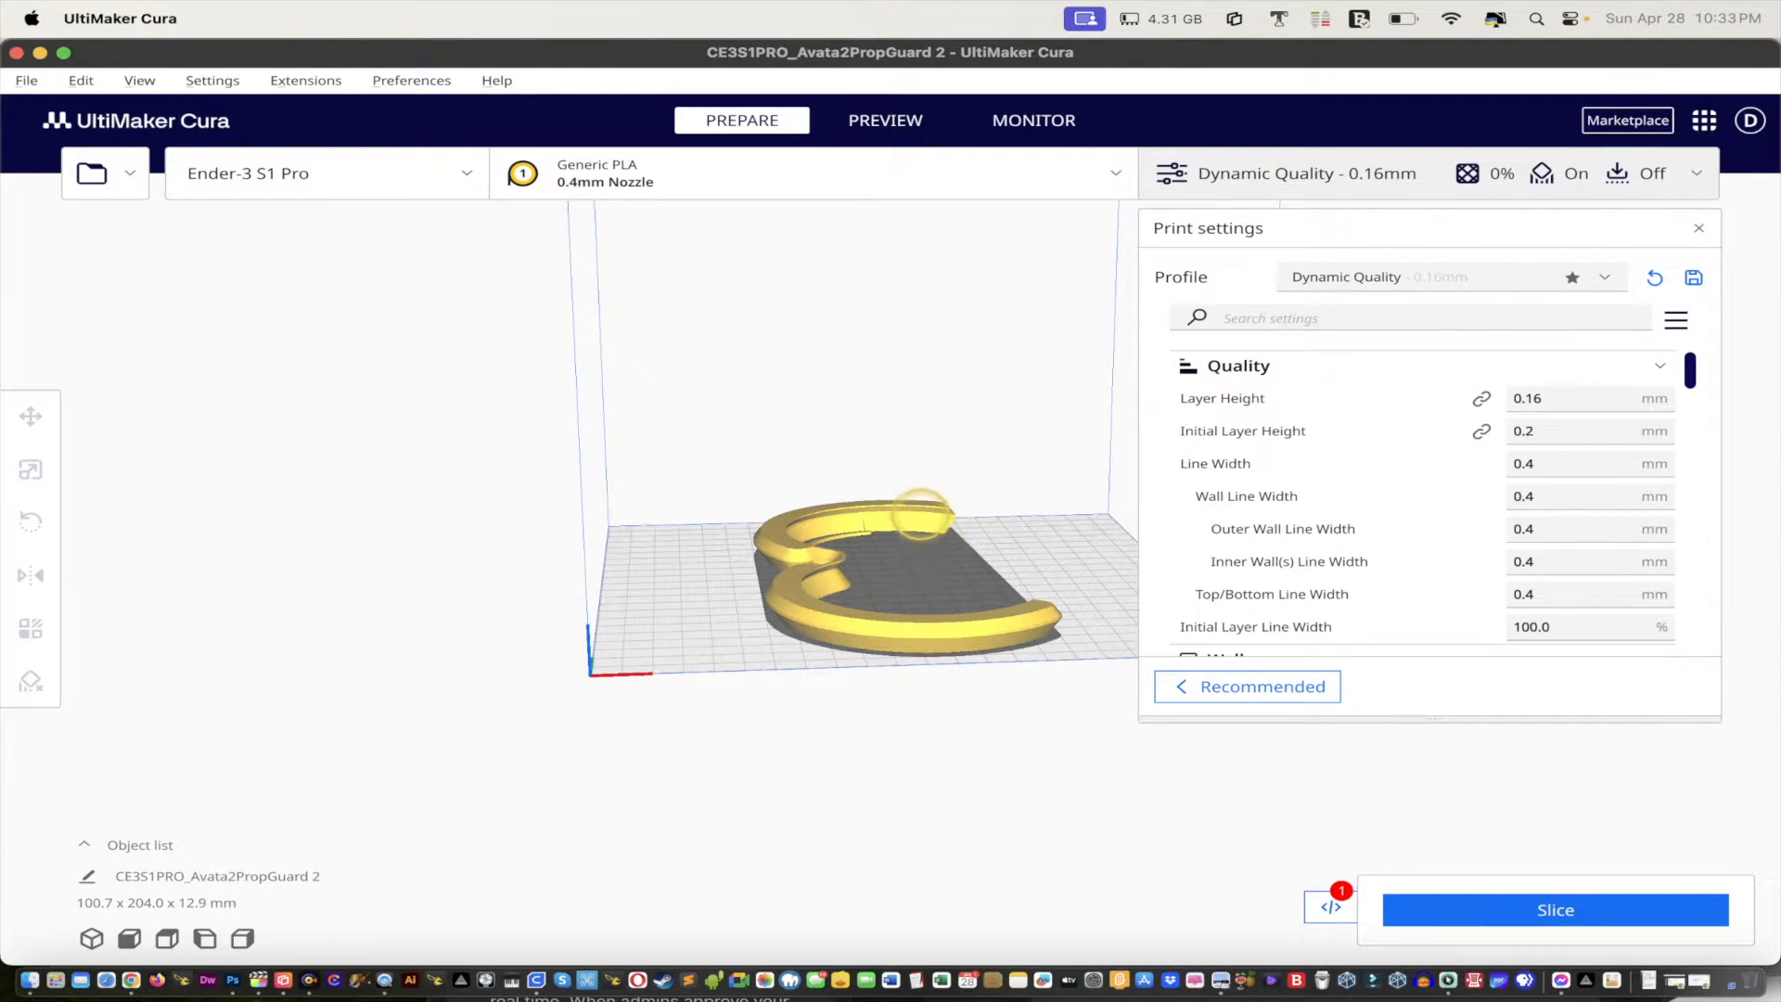
click(923, 510)
right_drag(918, 511, 918, 608)
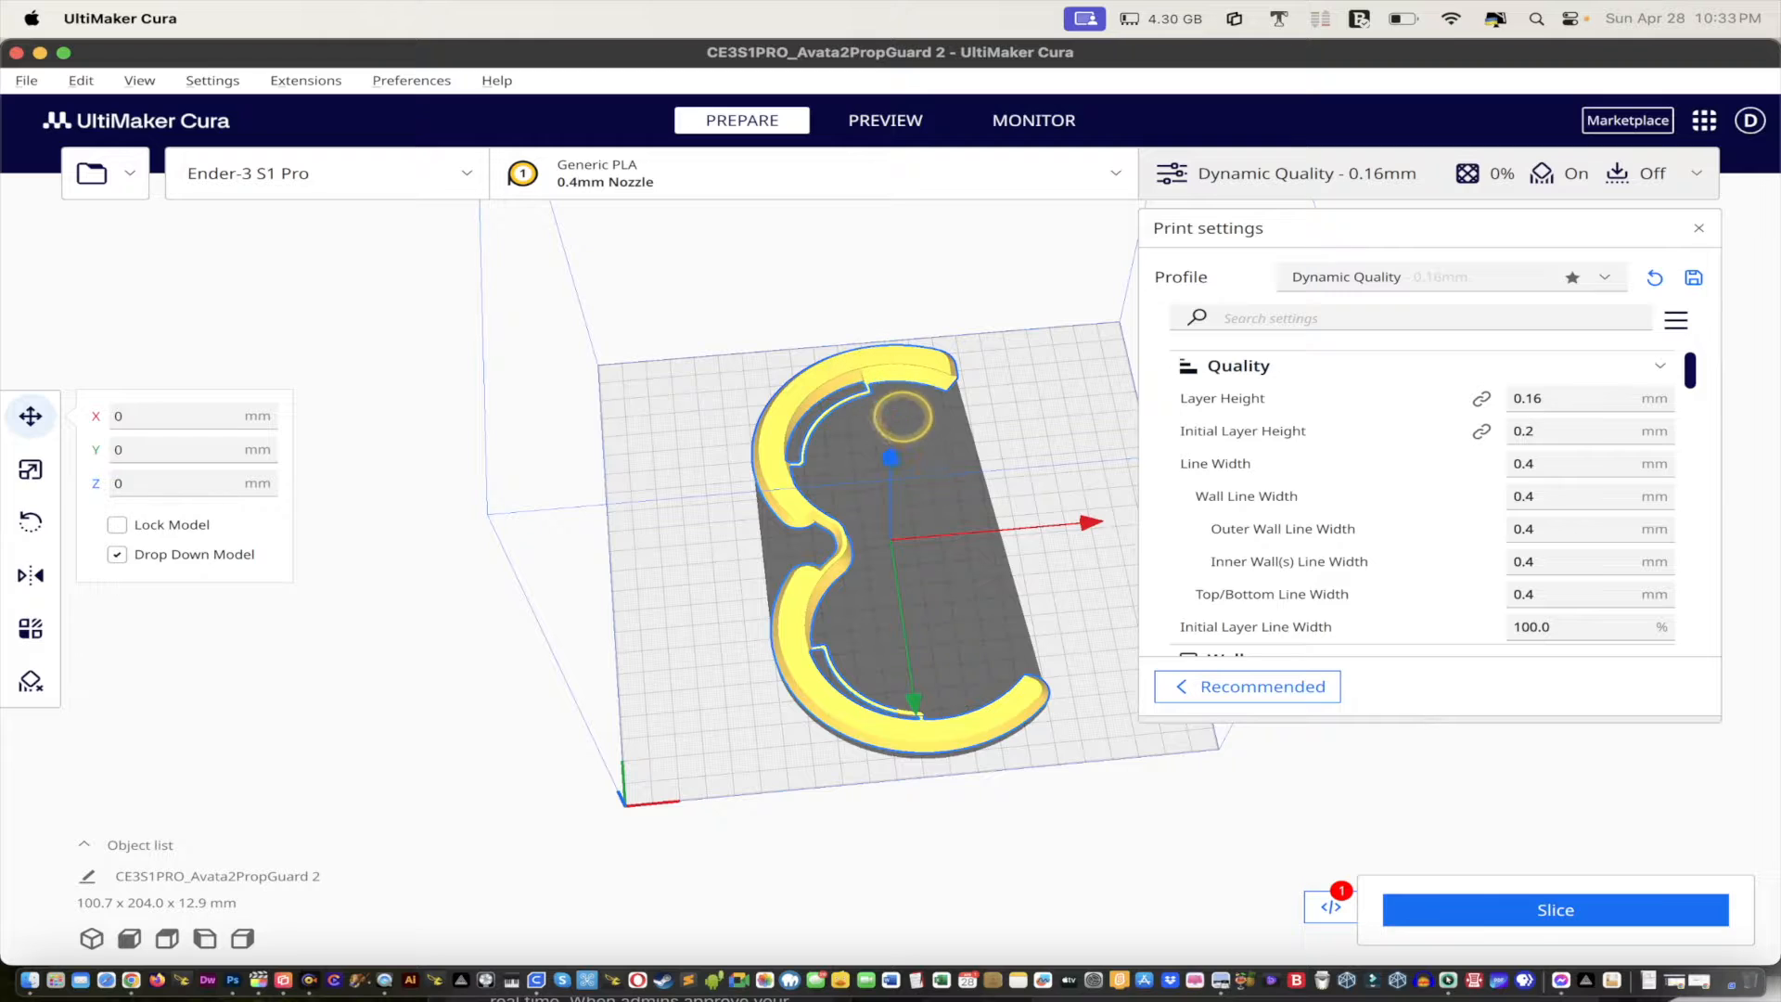
scroll(917, 475, up, 1)
scroll(916, 476, up, 1)
scroll(917, 475, down, 1)
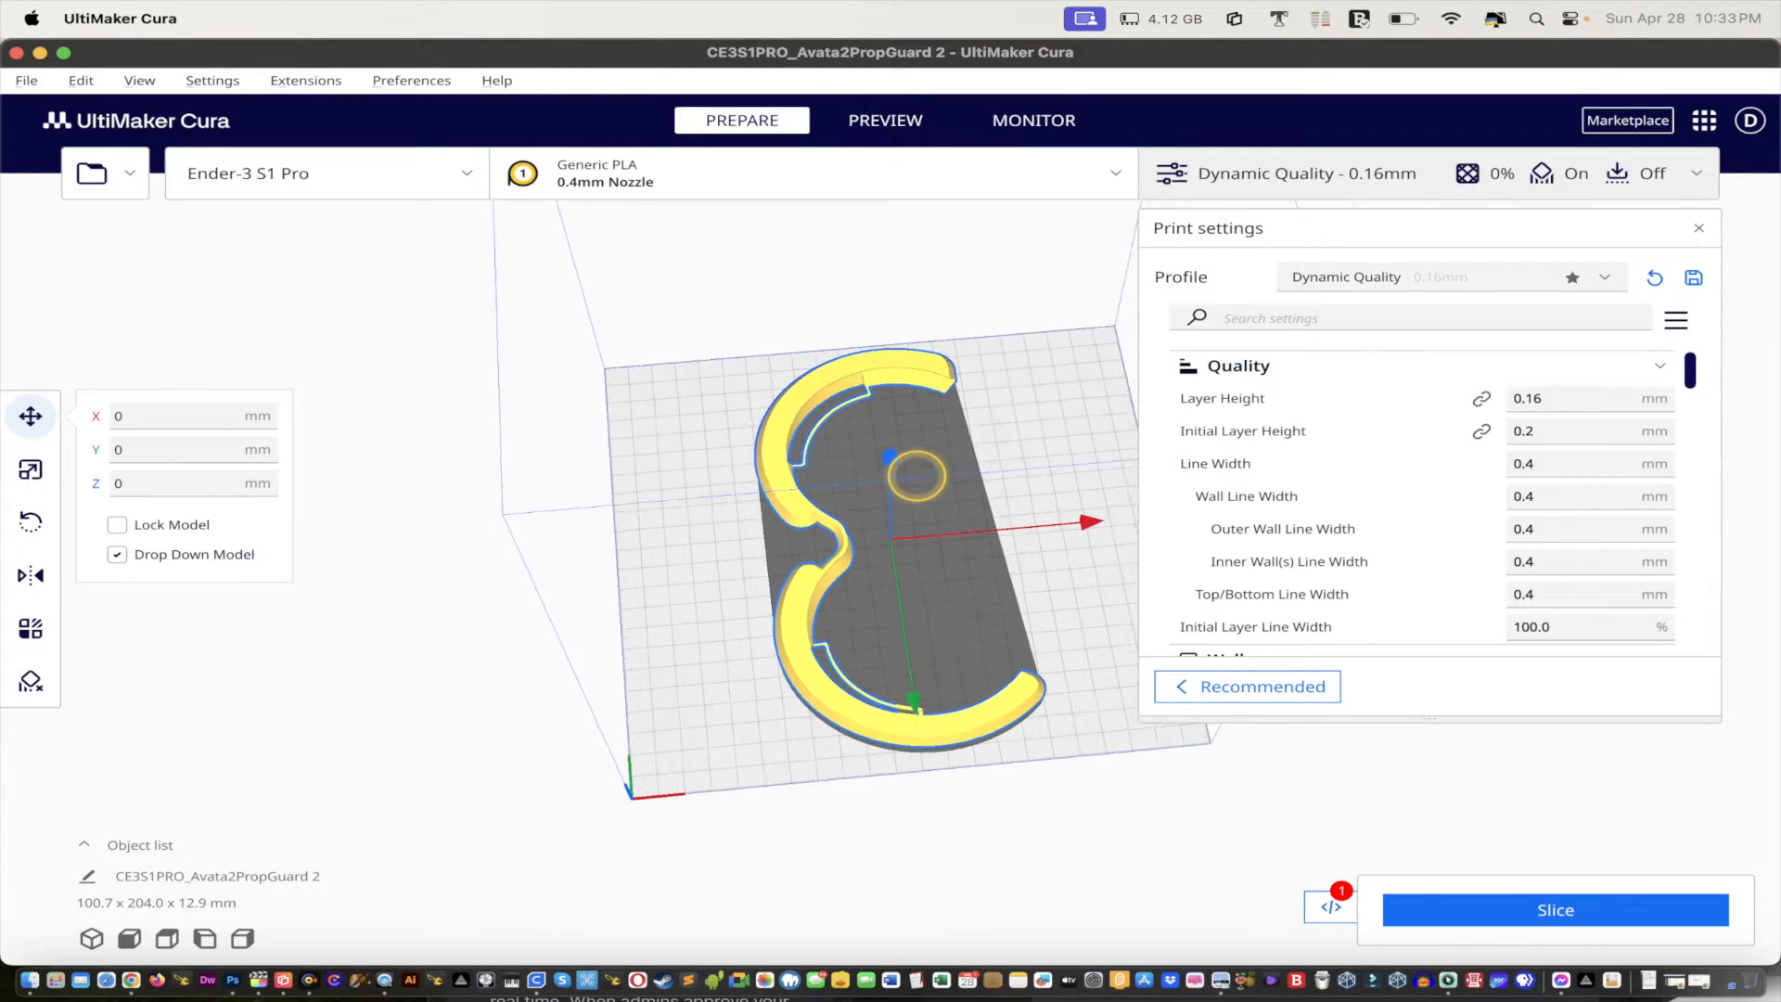
right_click(917, 476)
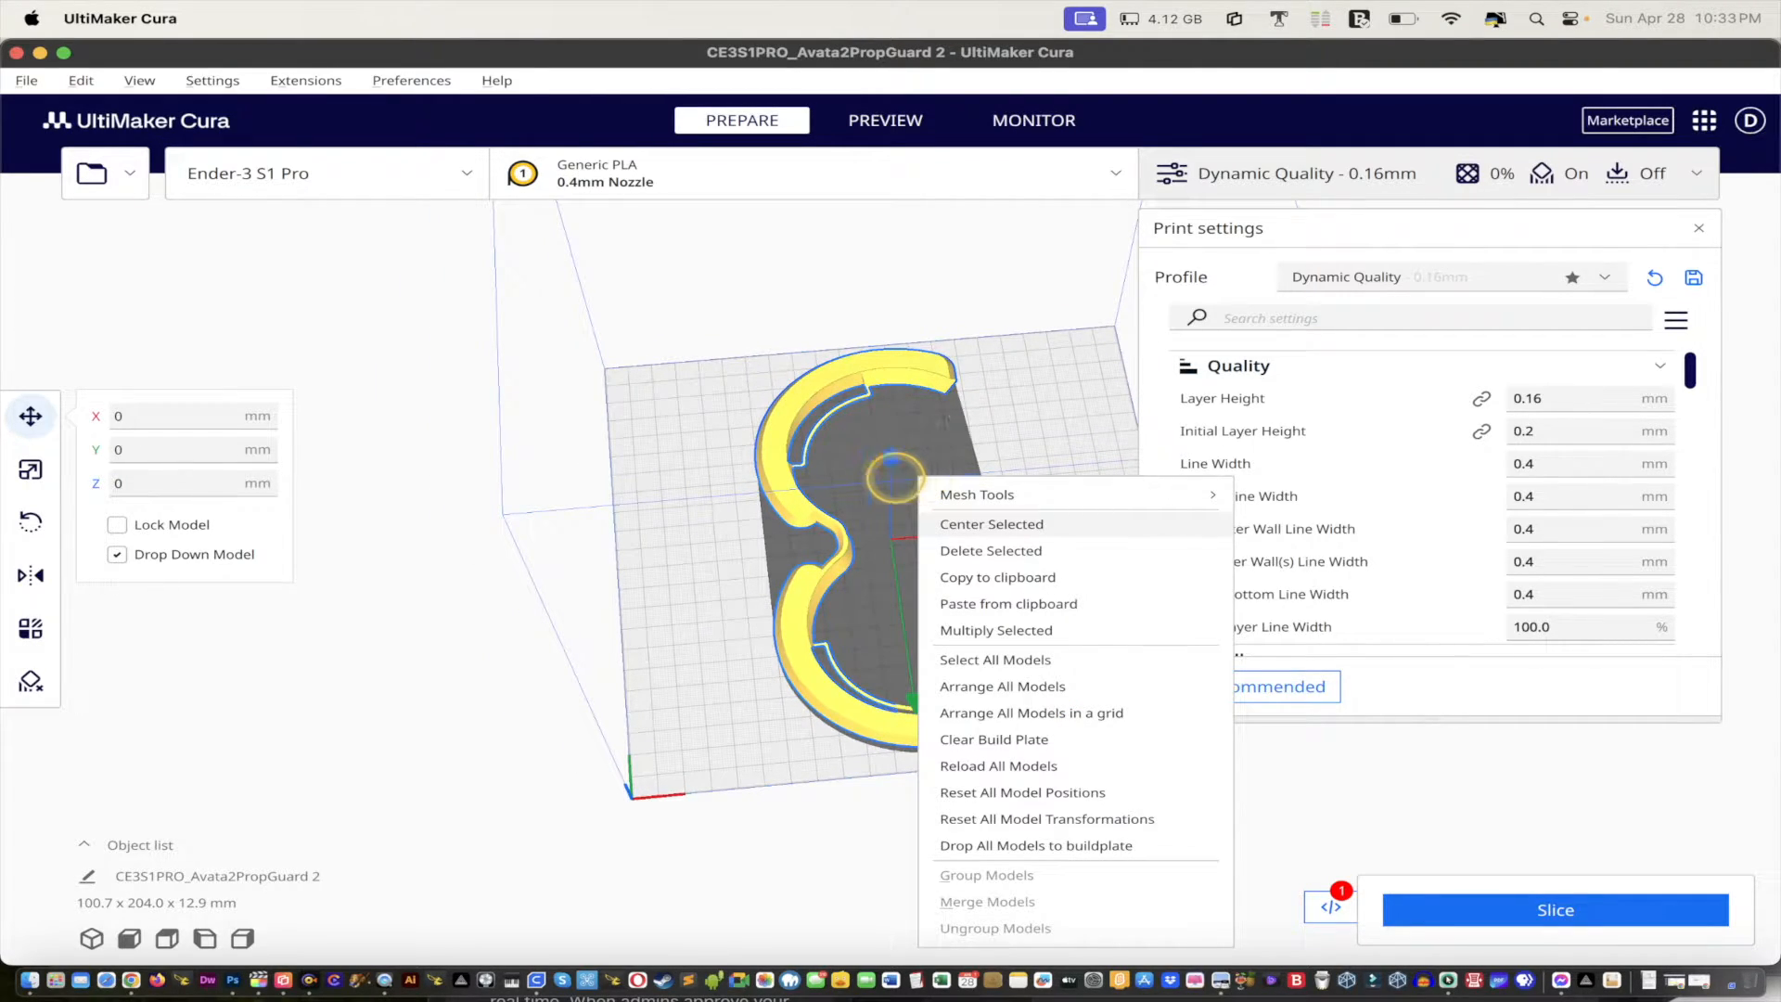
click(661, 550)
right_drag(661, 550, 661, 616)
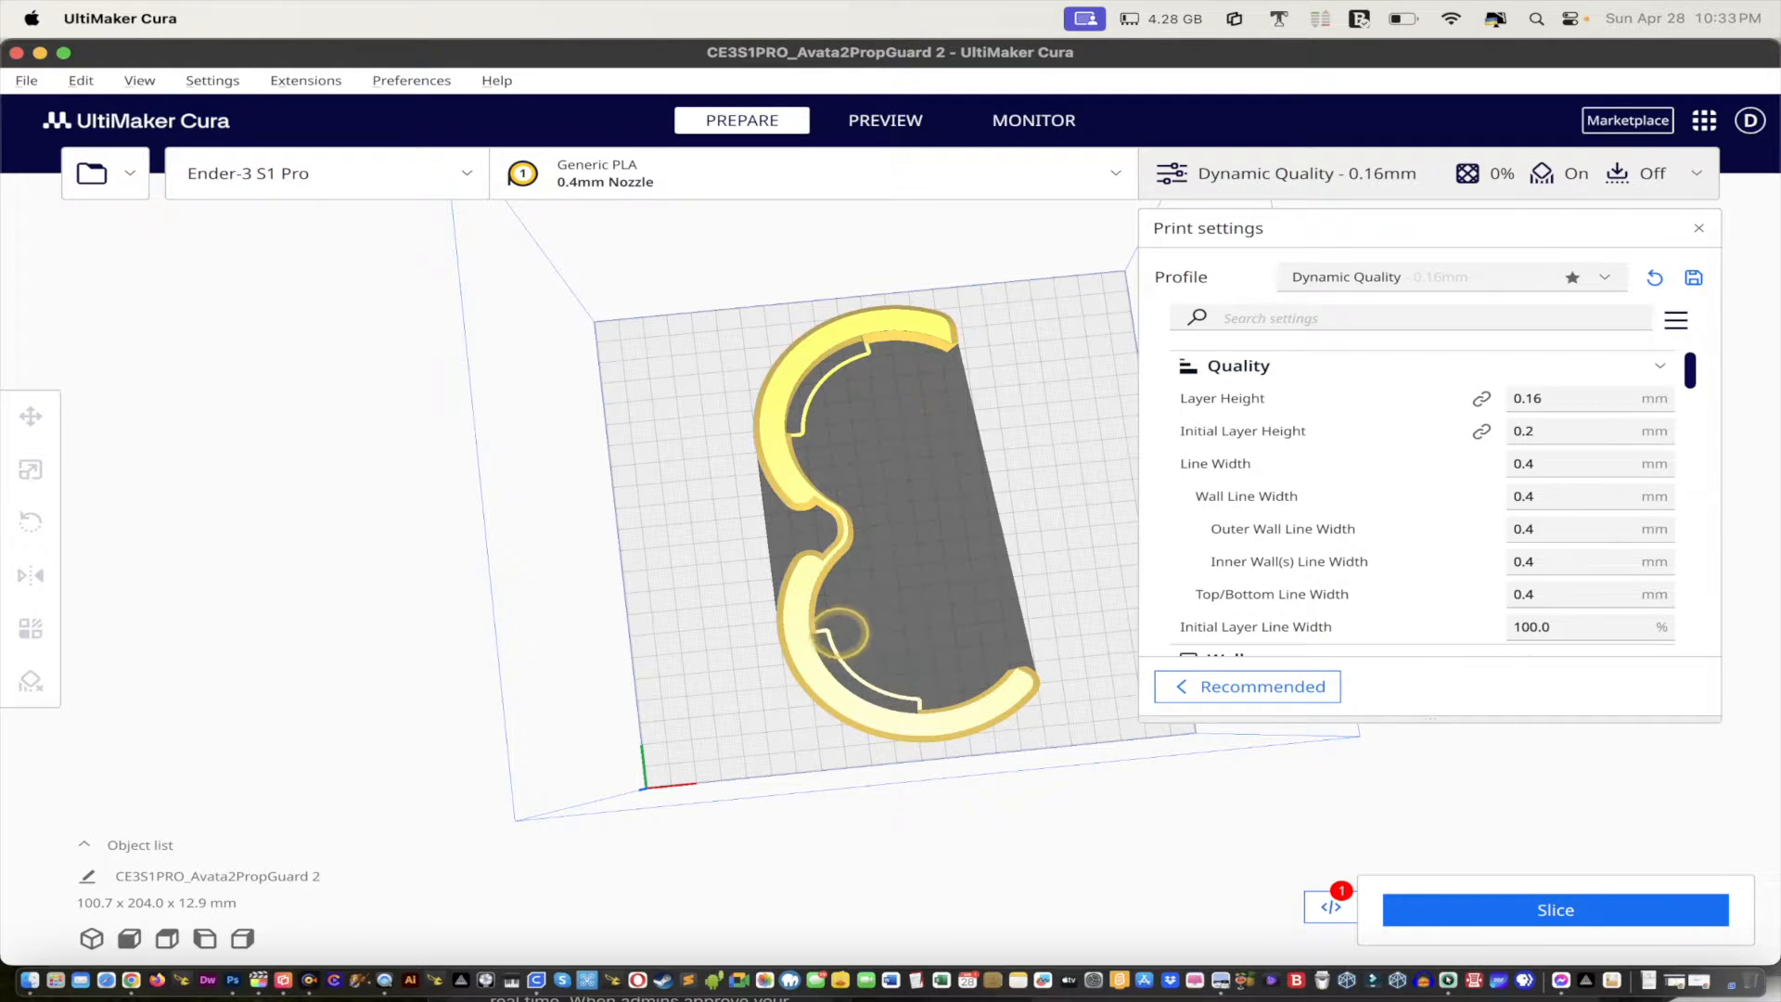
Step: Move the prop guard about 30 mm along Y past the build plate's edge, and return it to the centre
click(815, 580)
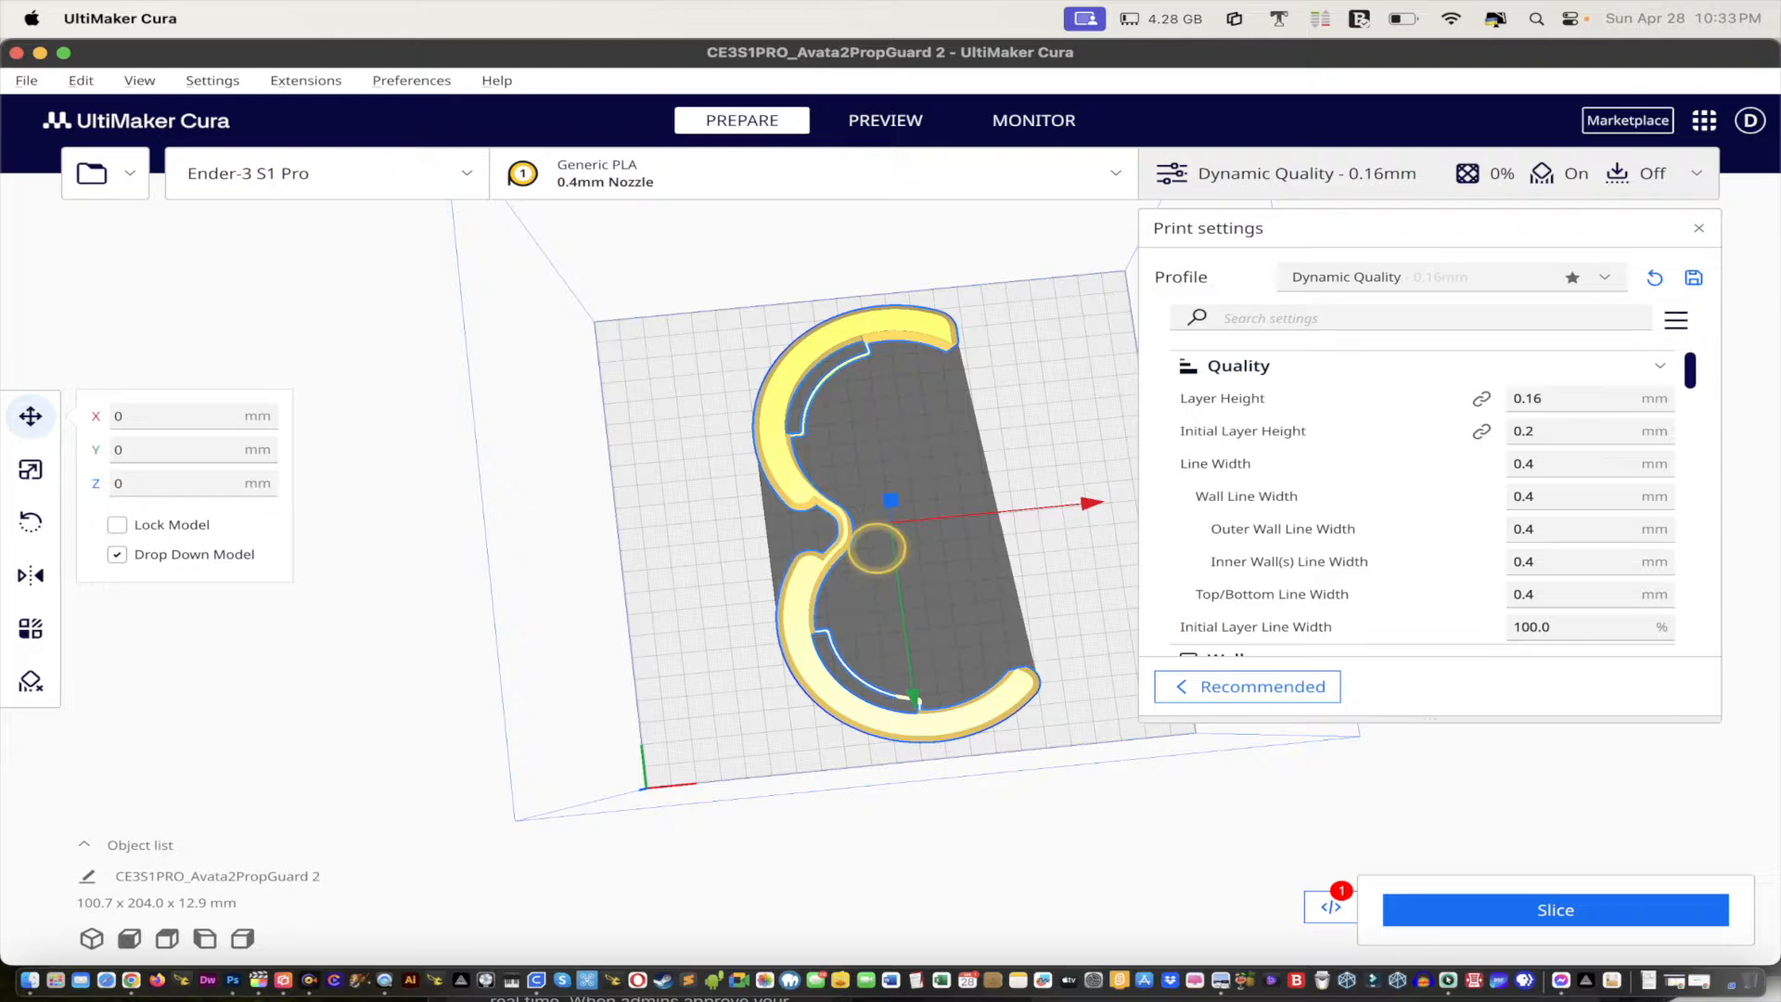
drag(914, 697, 925, 770)
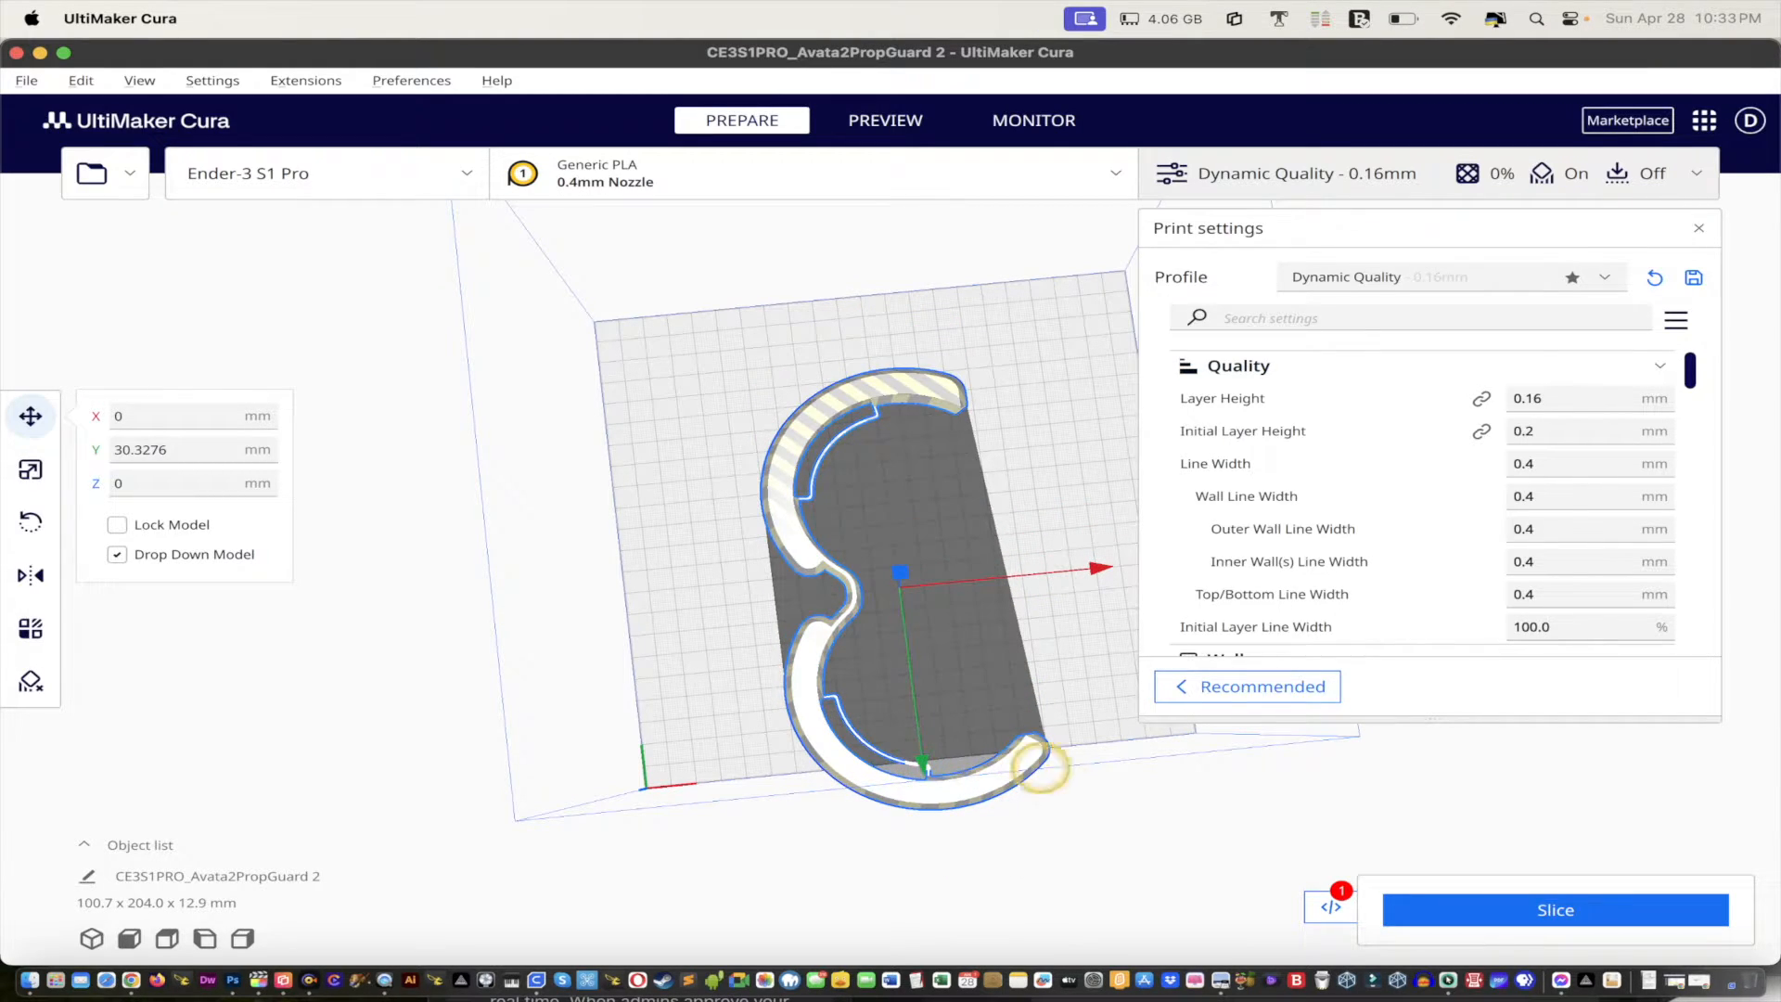
drag(923, 766, 919, 702)
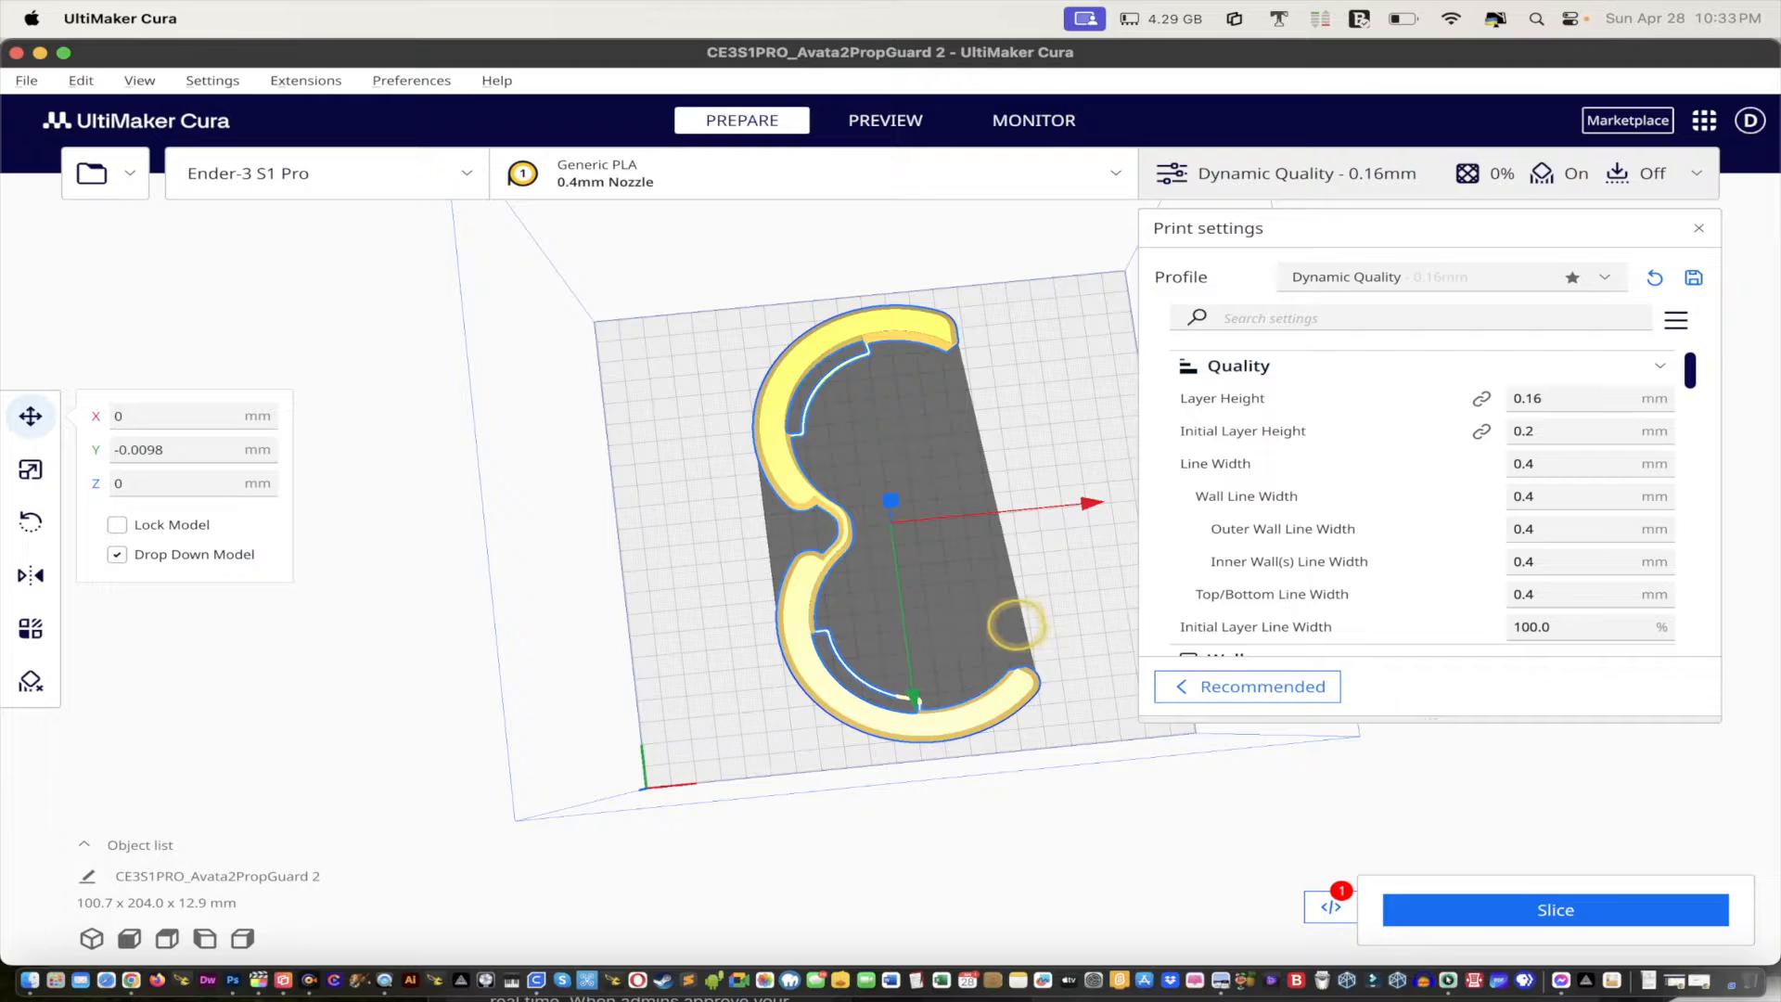
Step: Review the layer height, initial layer height, wall line count and infill density in the print settings
click(1364, 175)
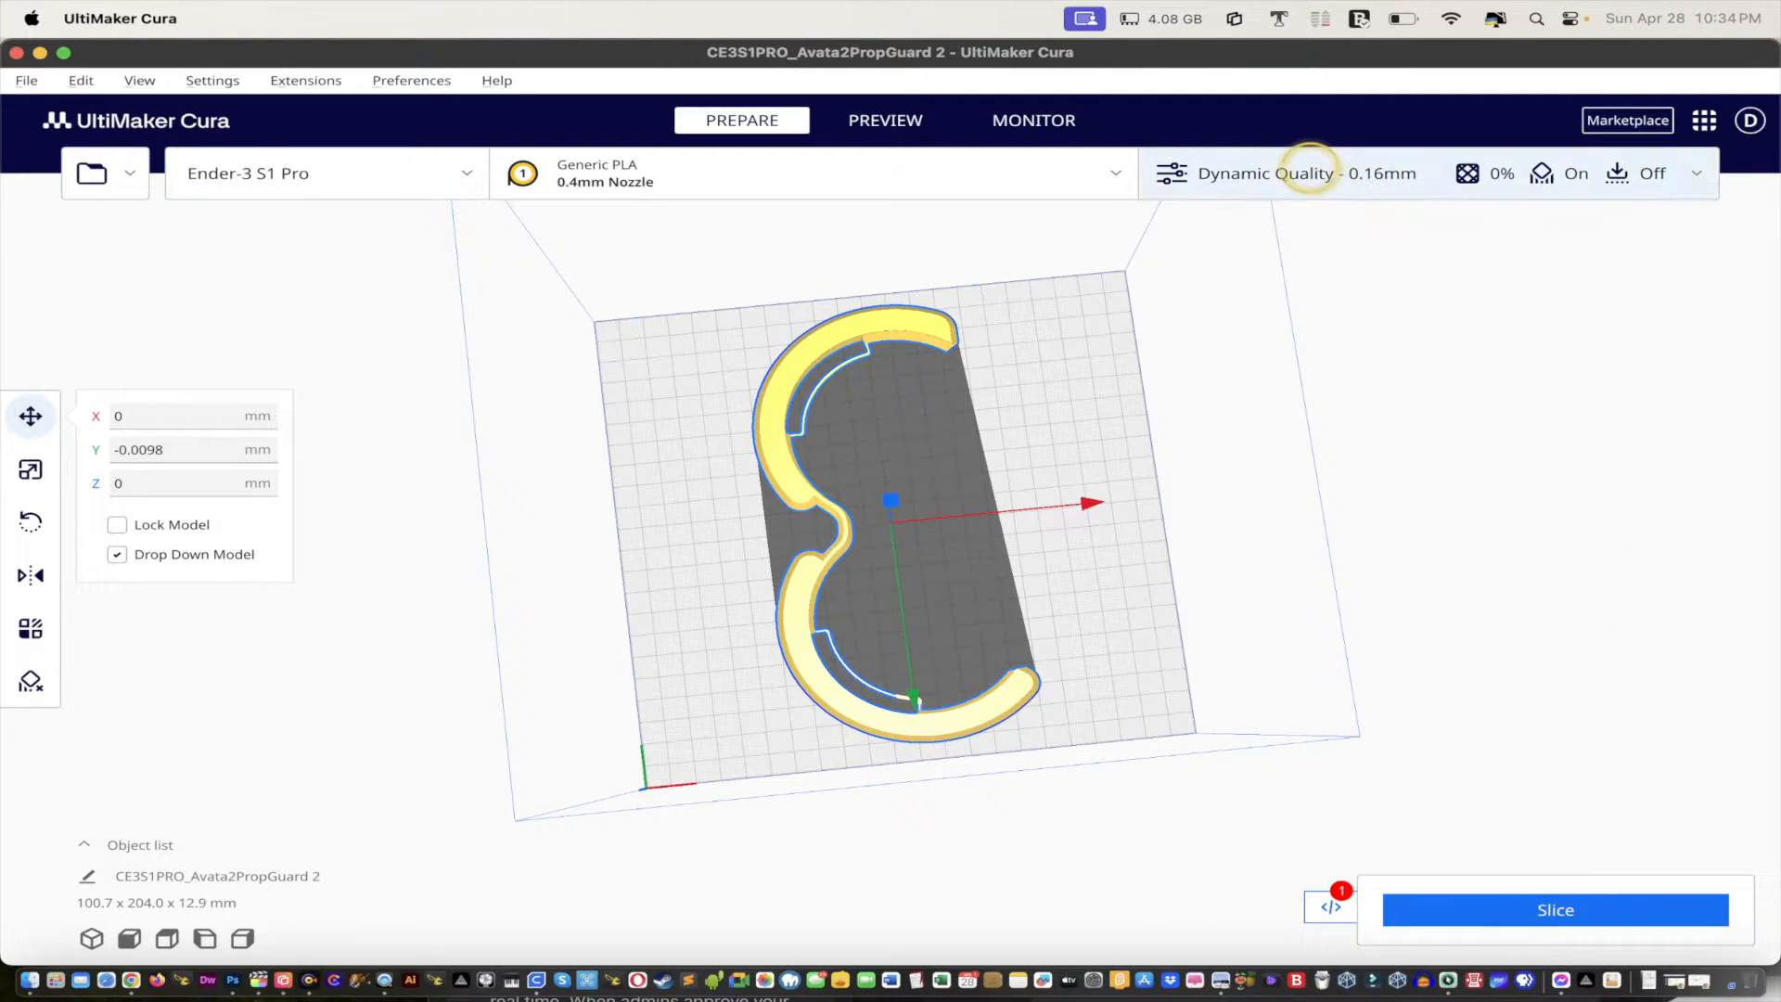
click(1306, 171)
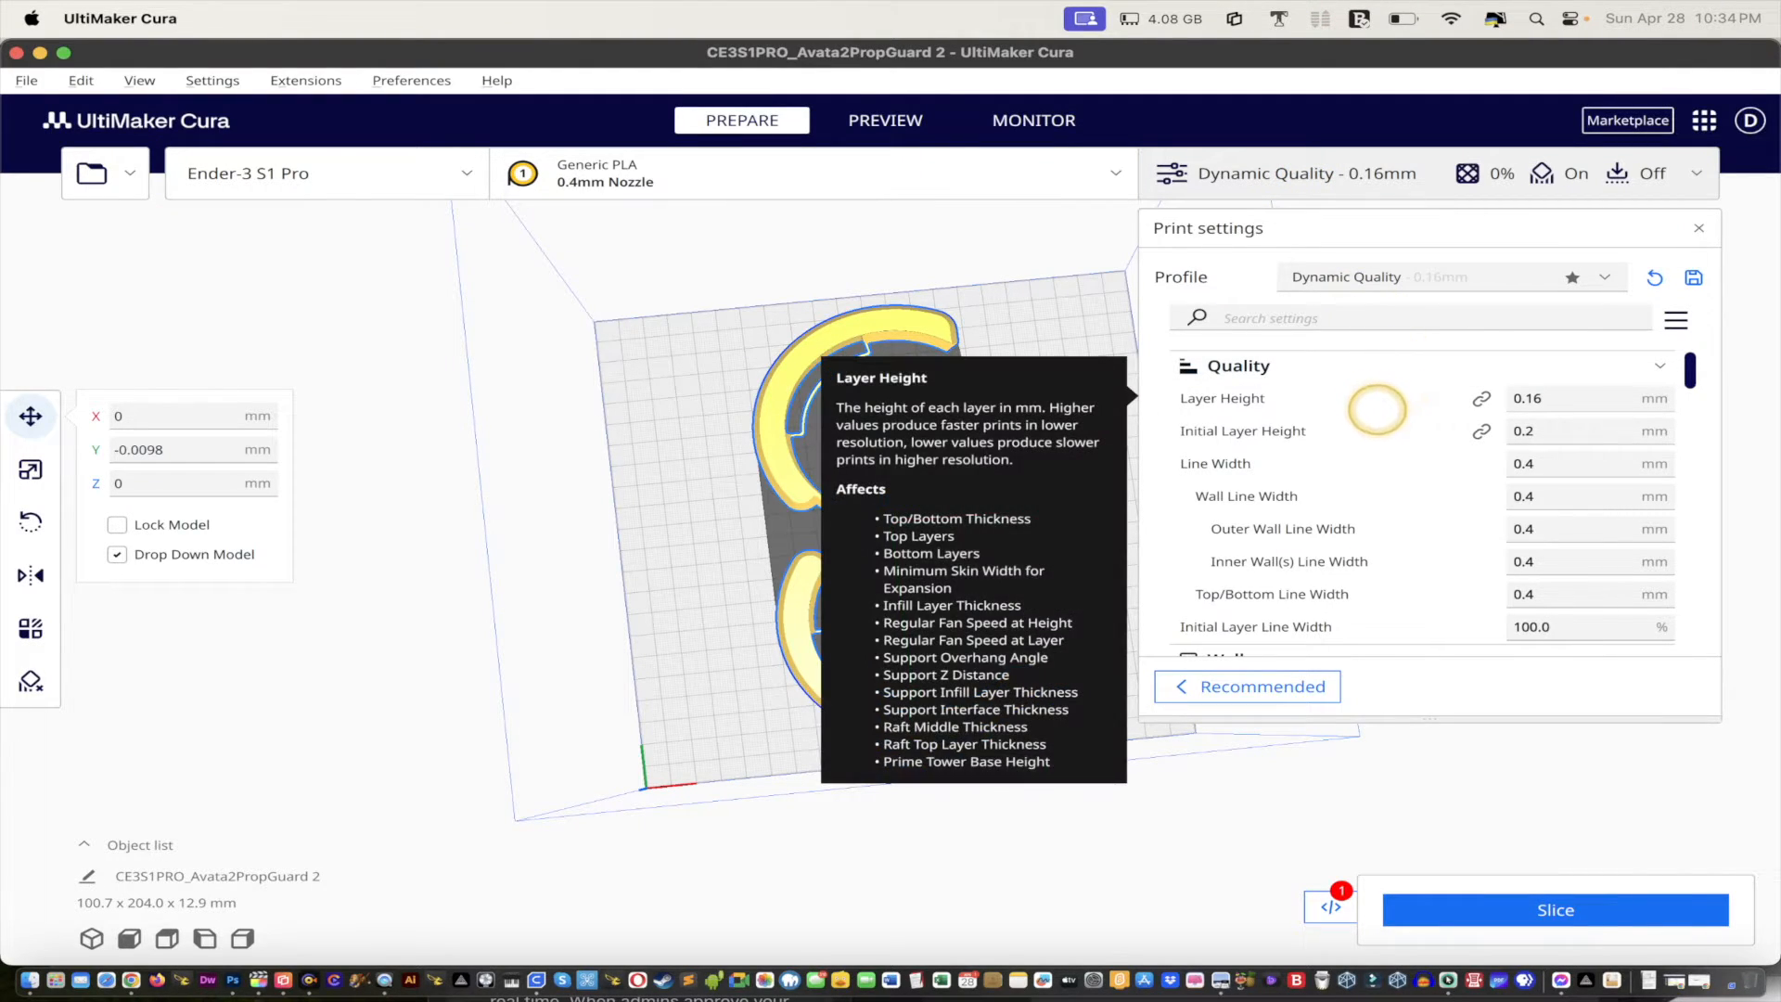
mouse_move(1371, 423)
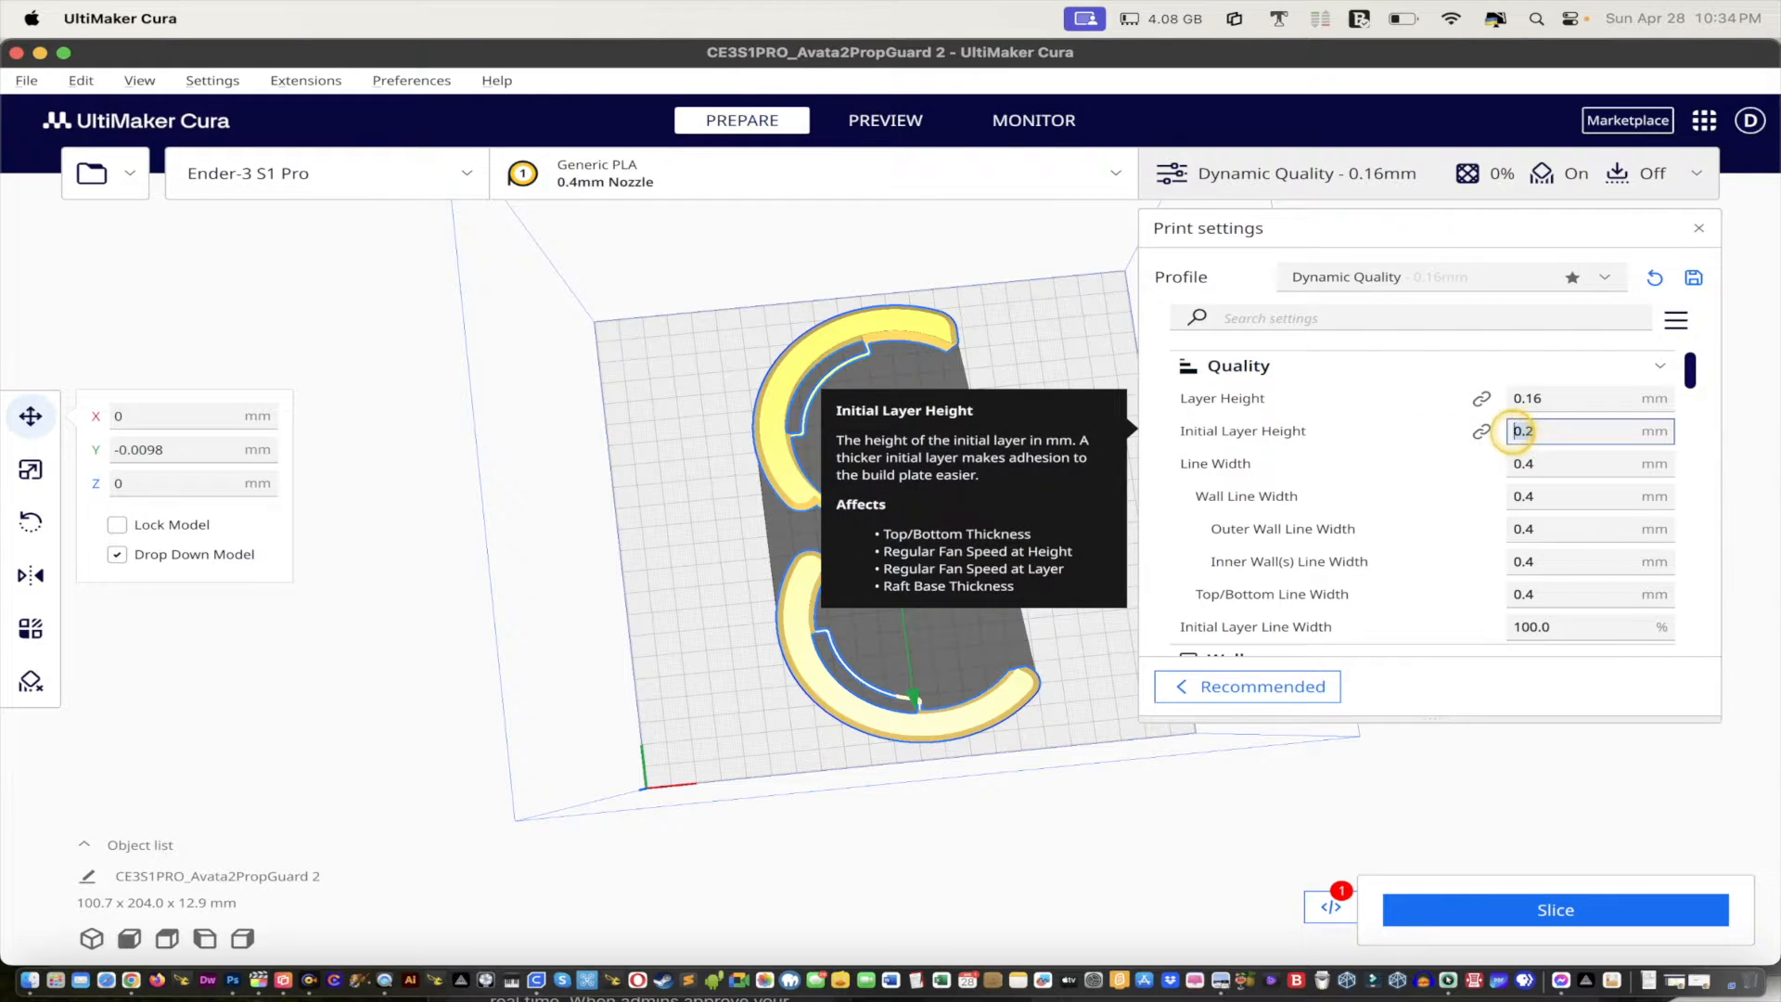
scroll(1371, 504, down, 4)
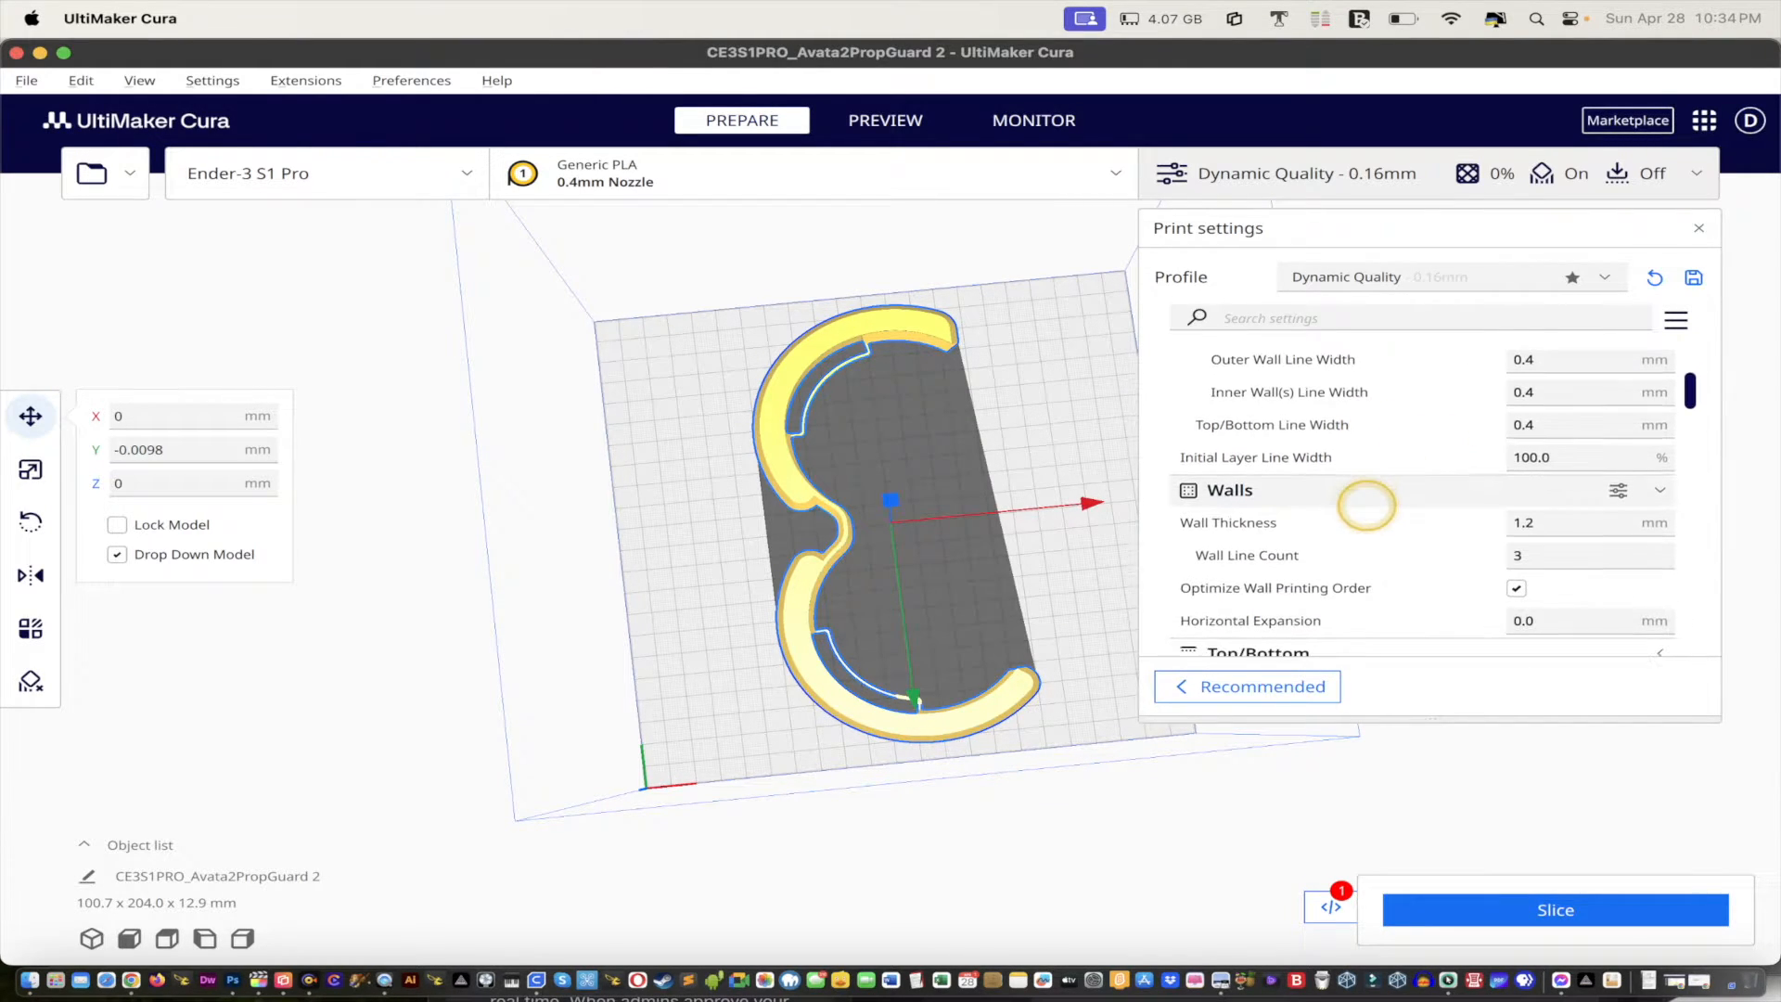
click(1537, 553)
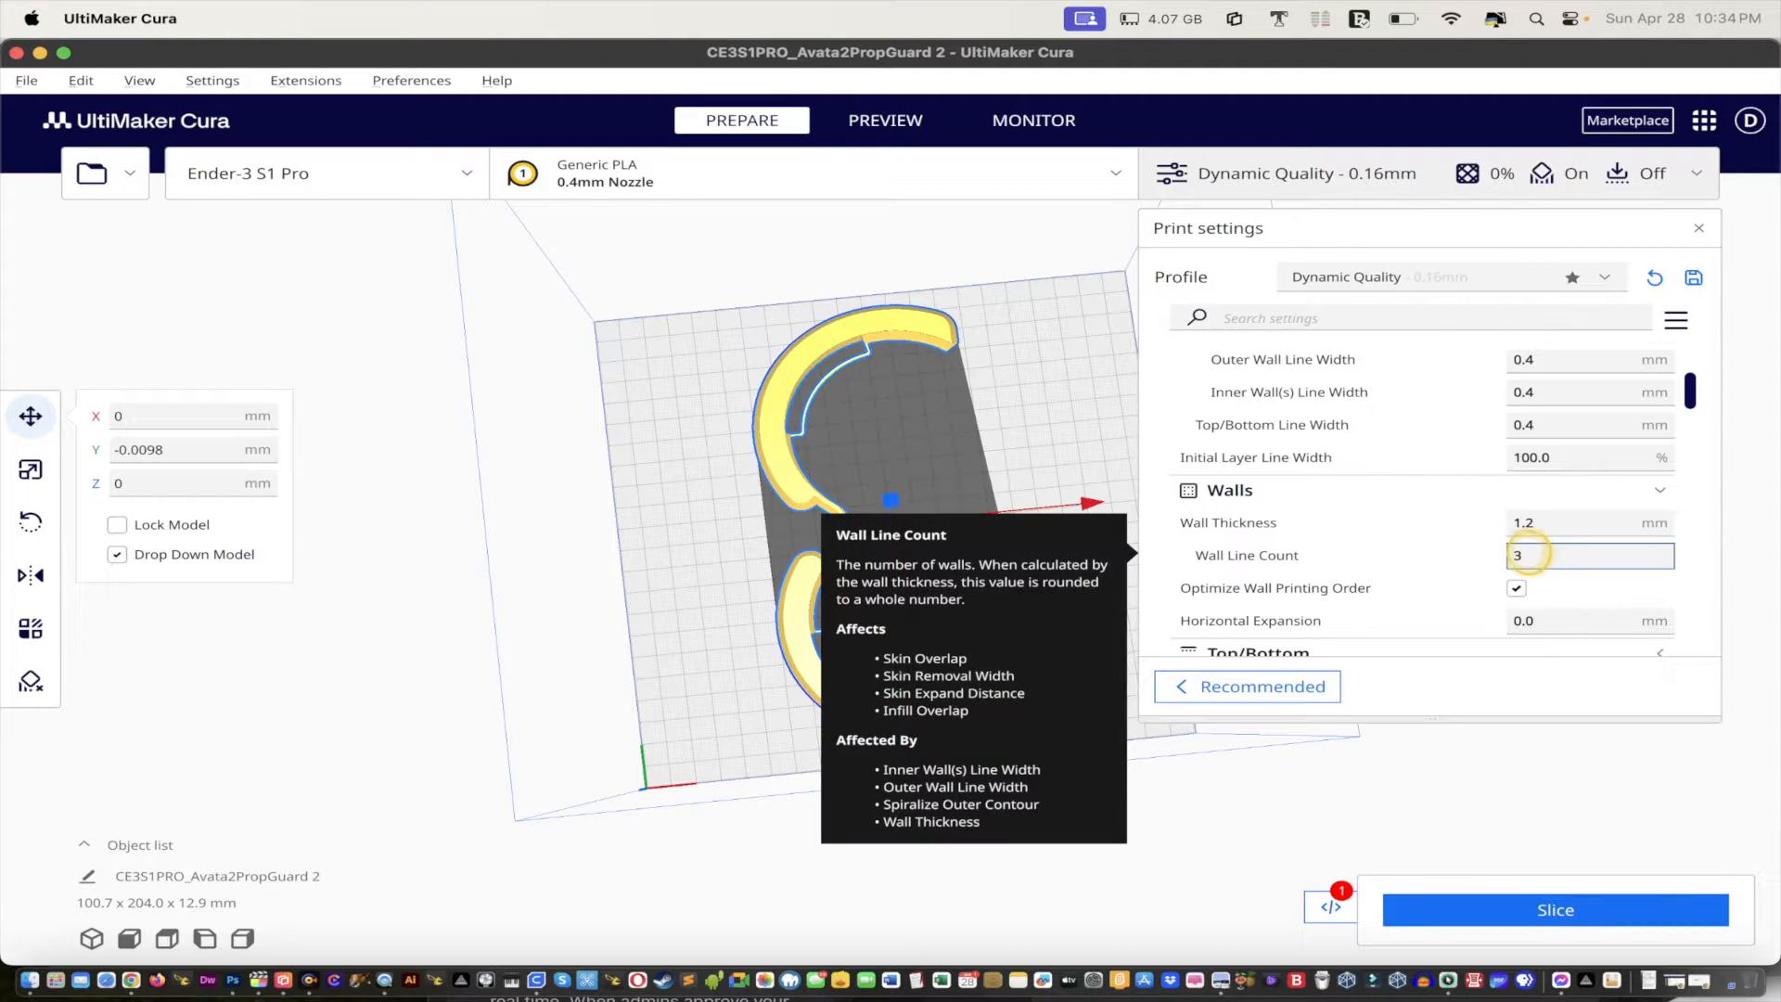
scroll(1383, 477, down, 5)
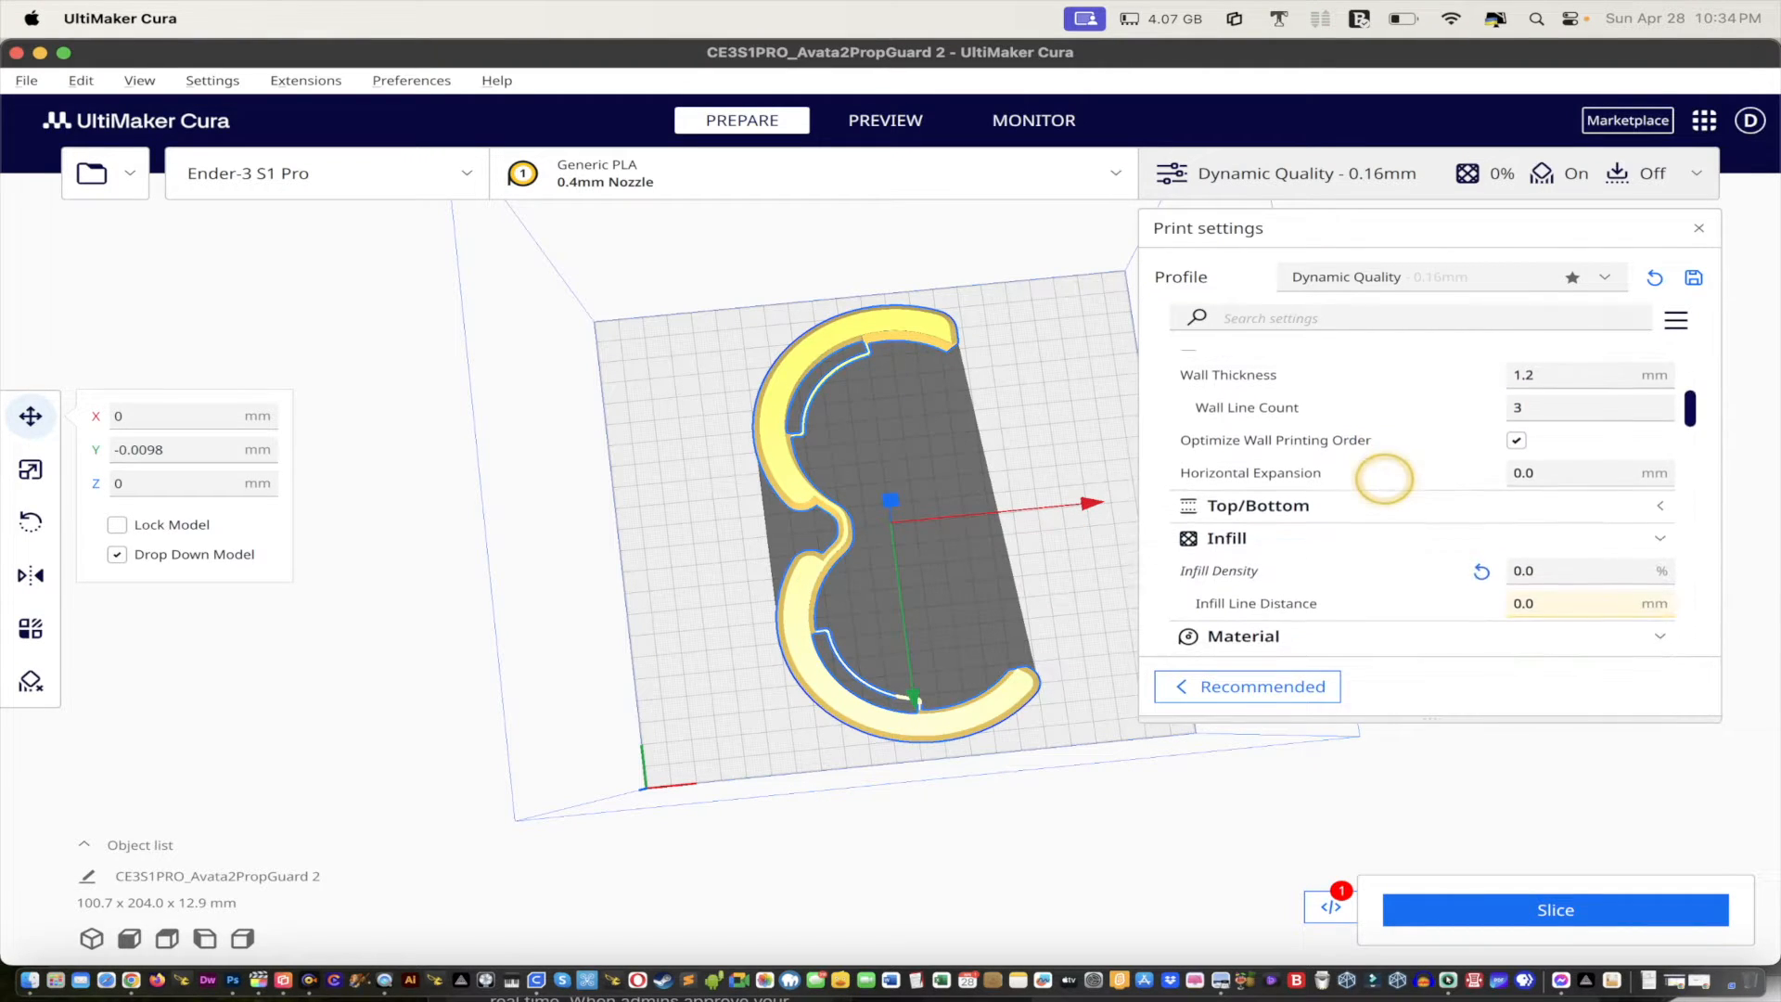
click(1547, 491)
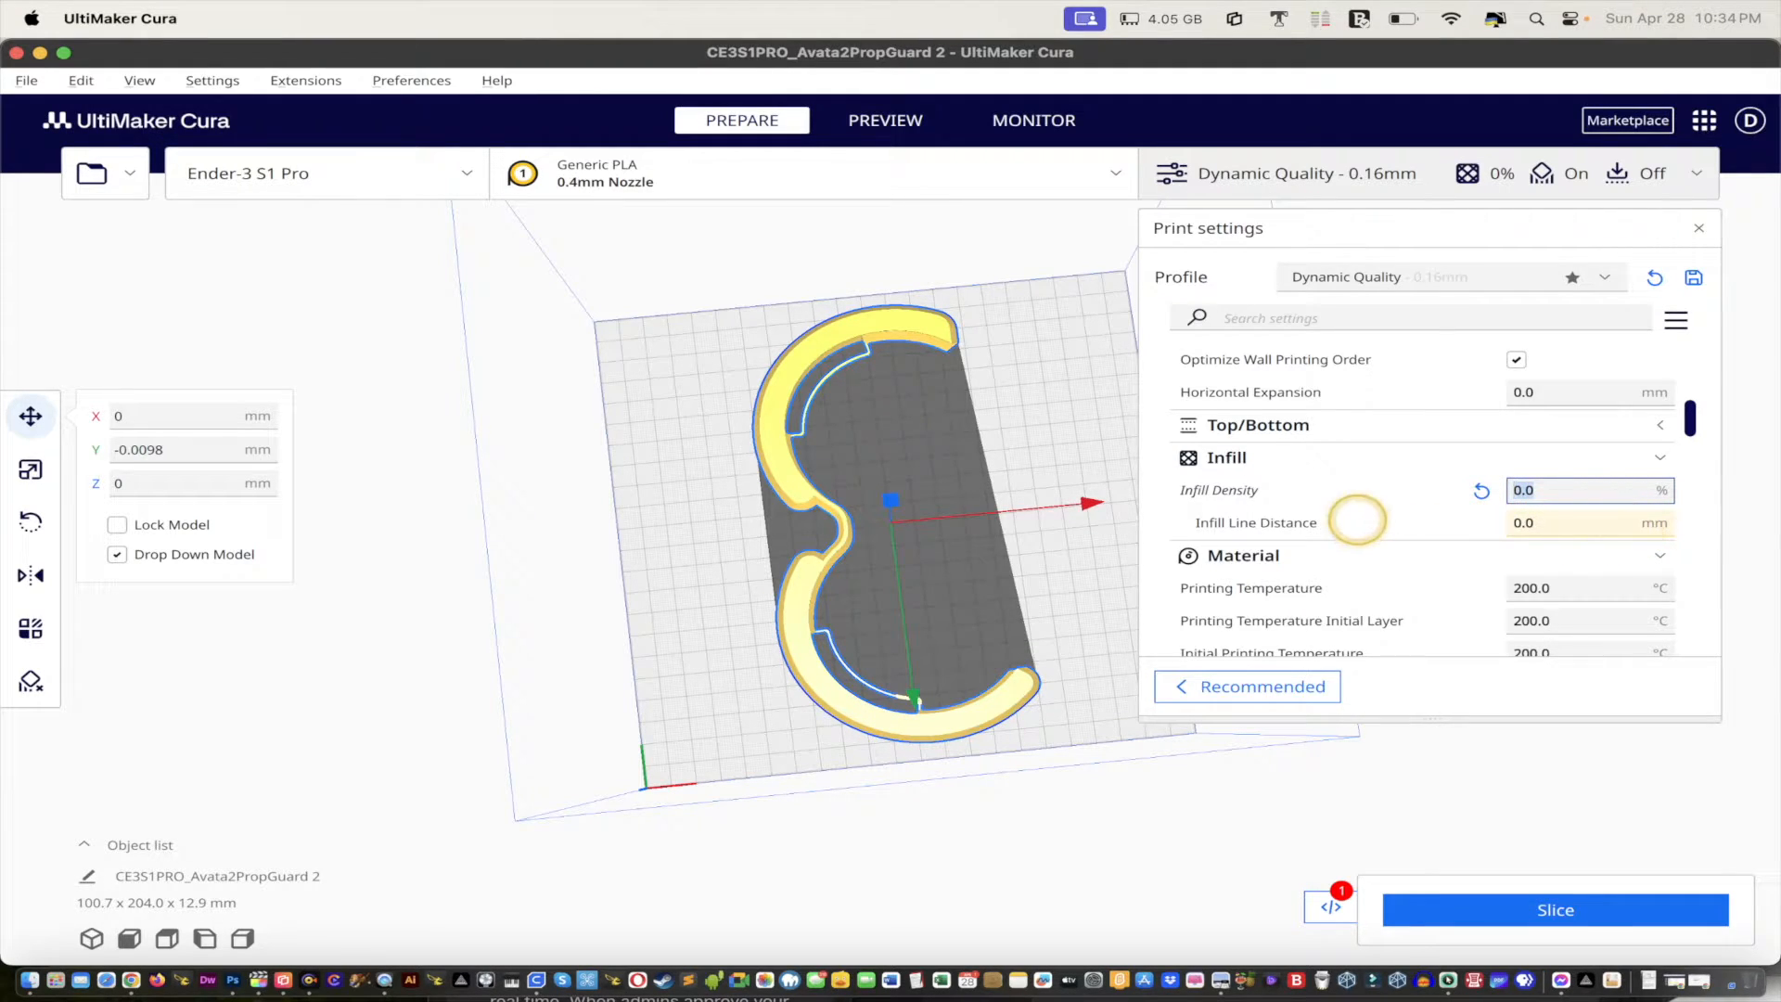
mouse_move(1401, 502)
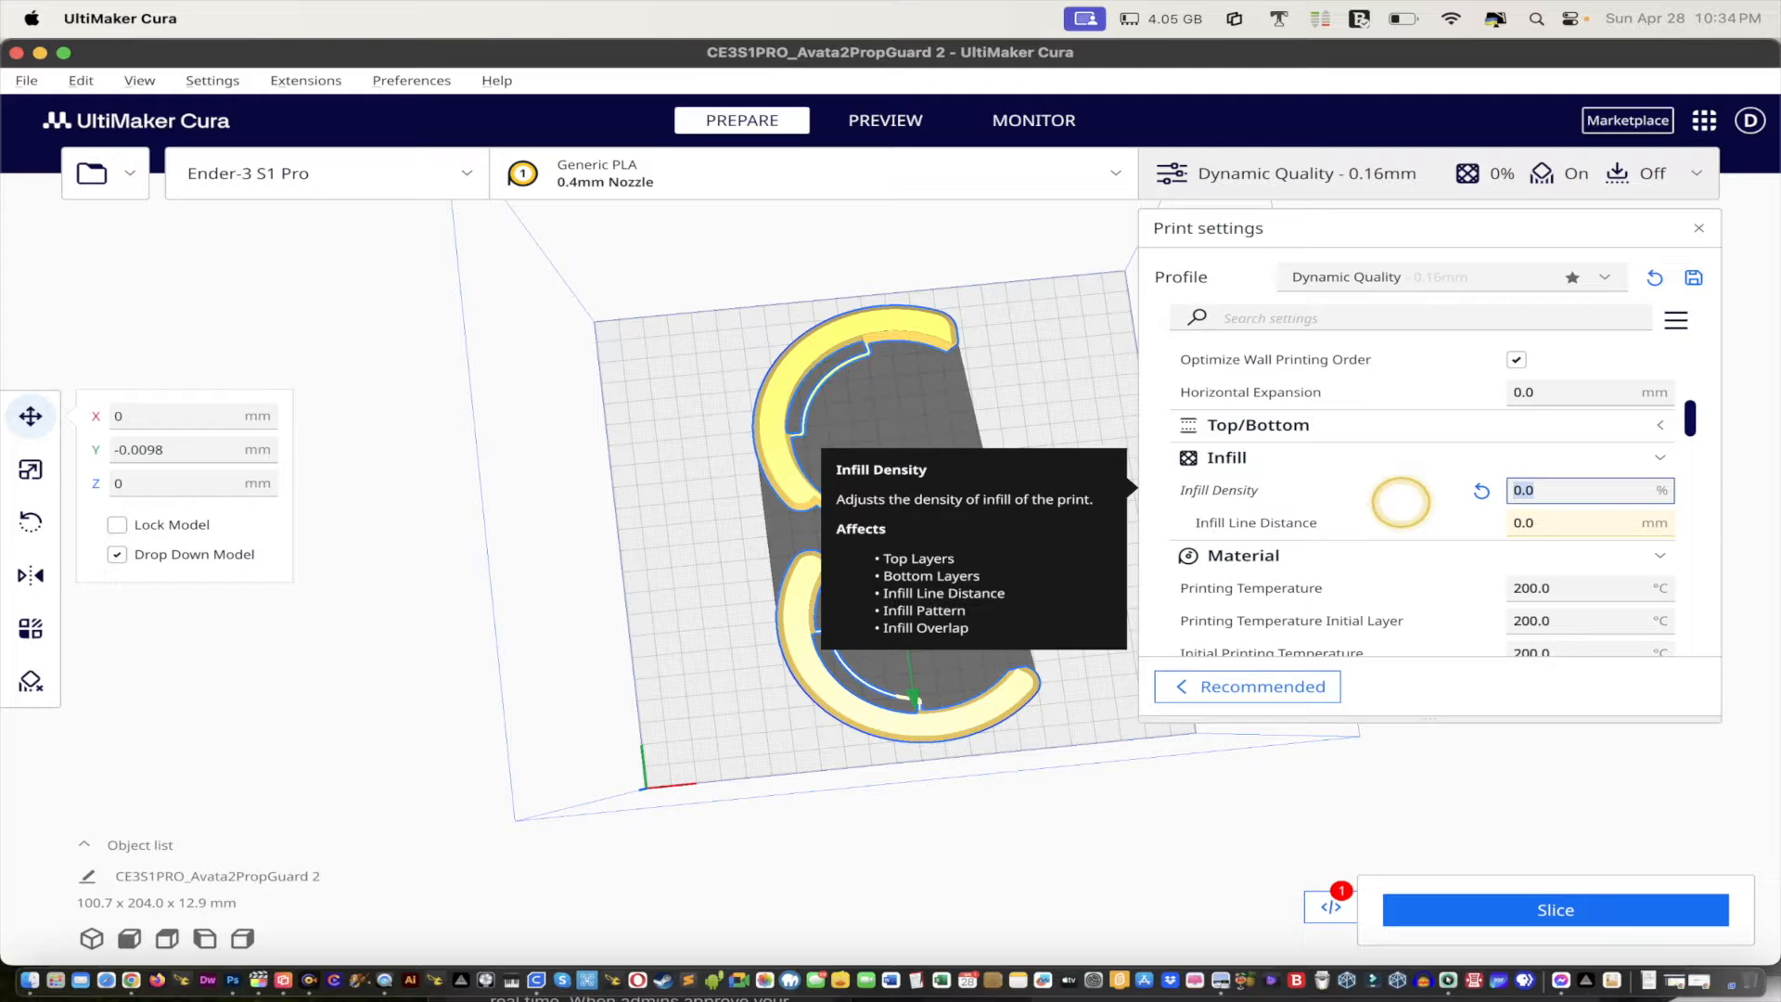
Step: Reset the infill density to its profile default and set it back to 0%
click(1490, 488)
click(1482, 490)
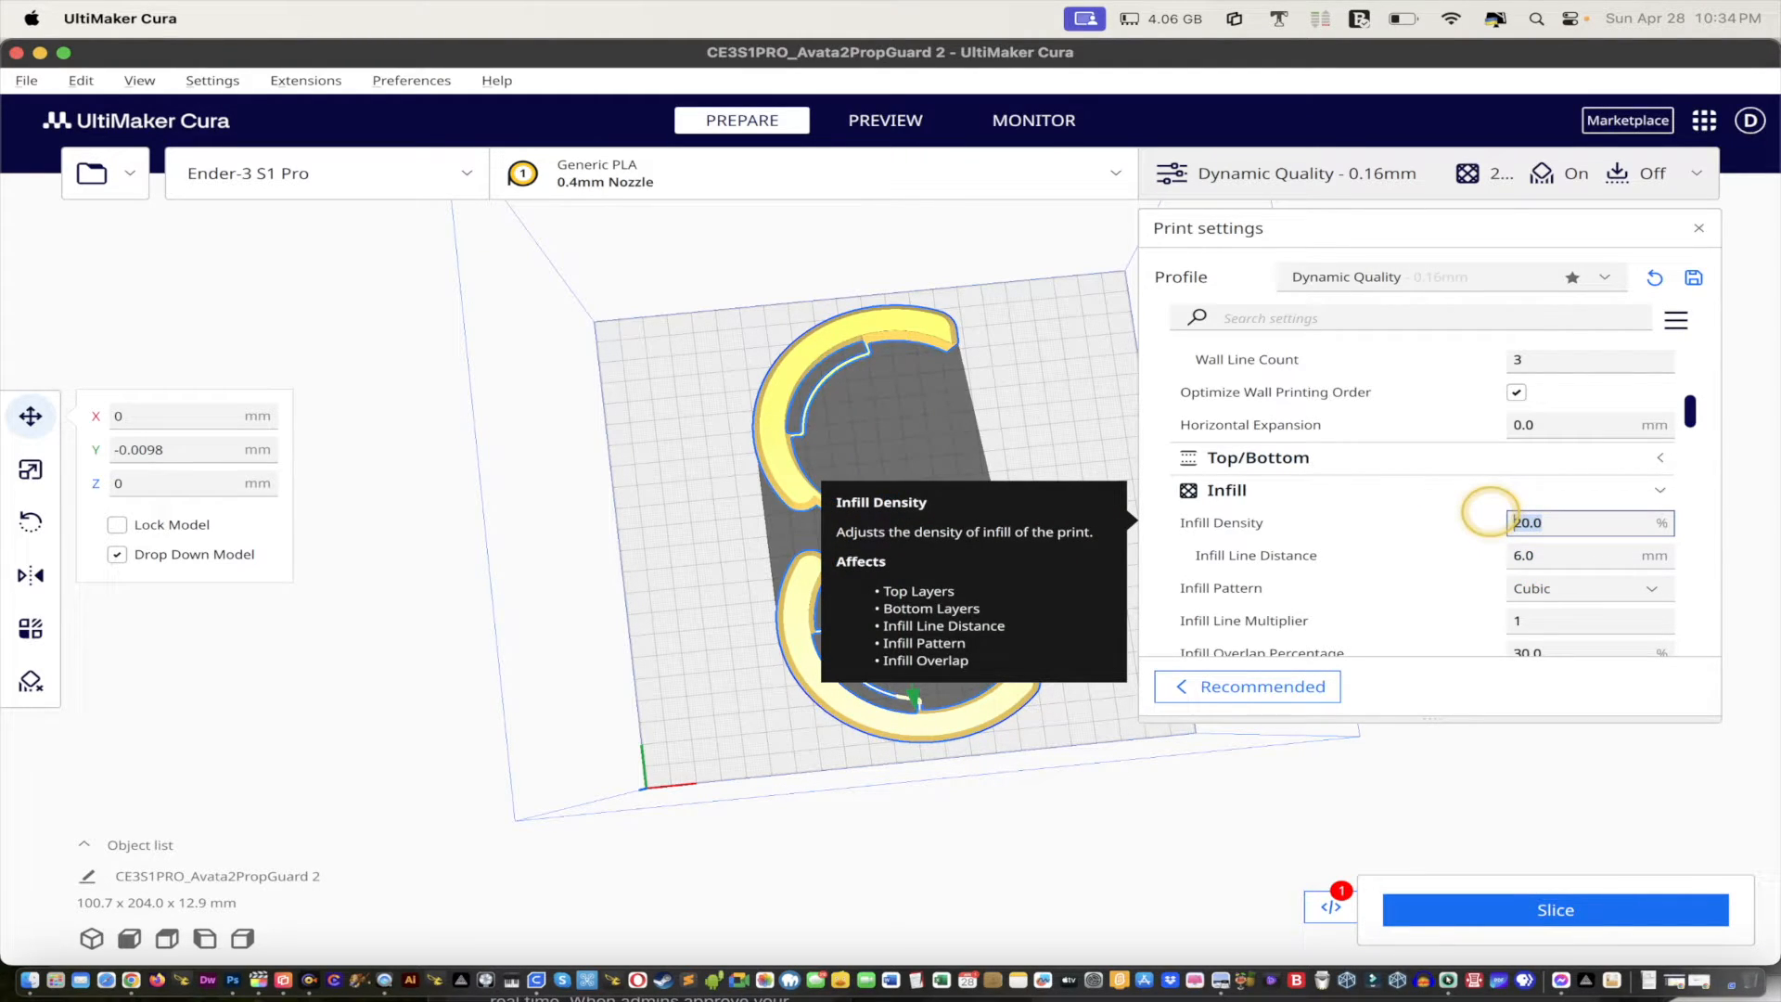
key(Return)
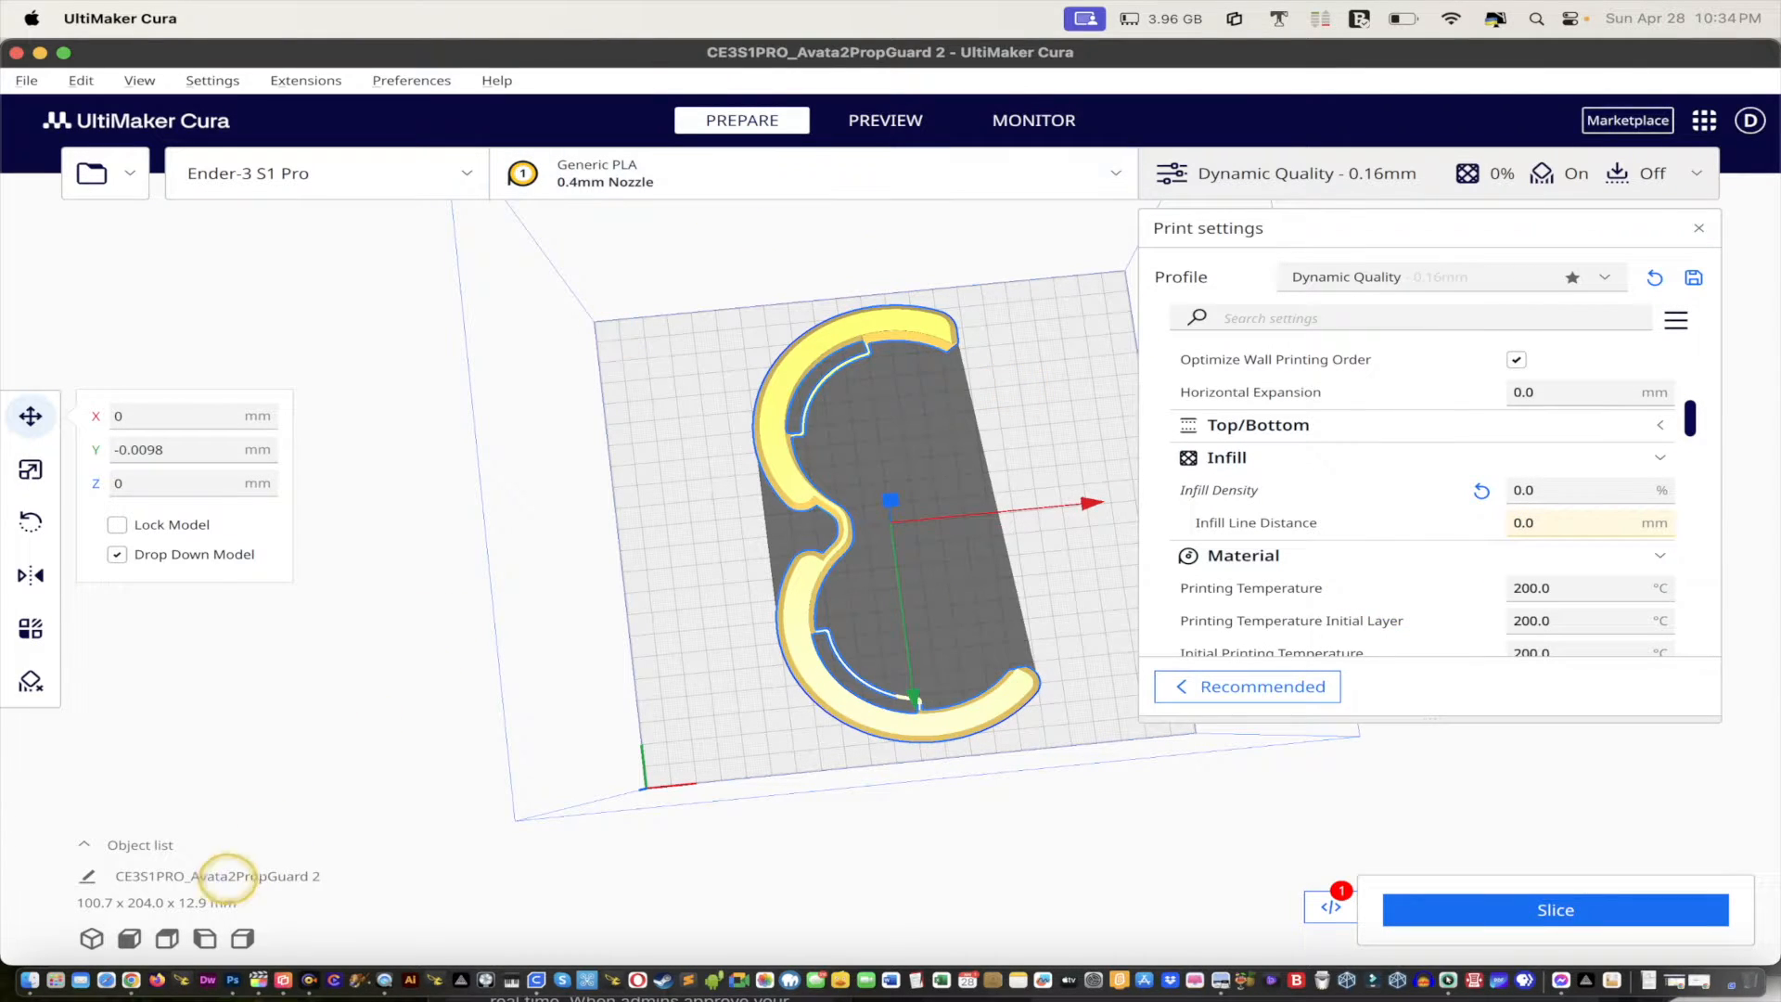
Step: Switch to Chrome, dismiss the raw model files dialog, and read the prop guard's print profile and English description
click(133, 980)
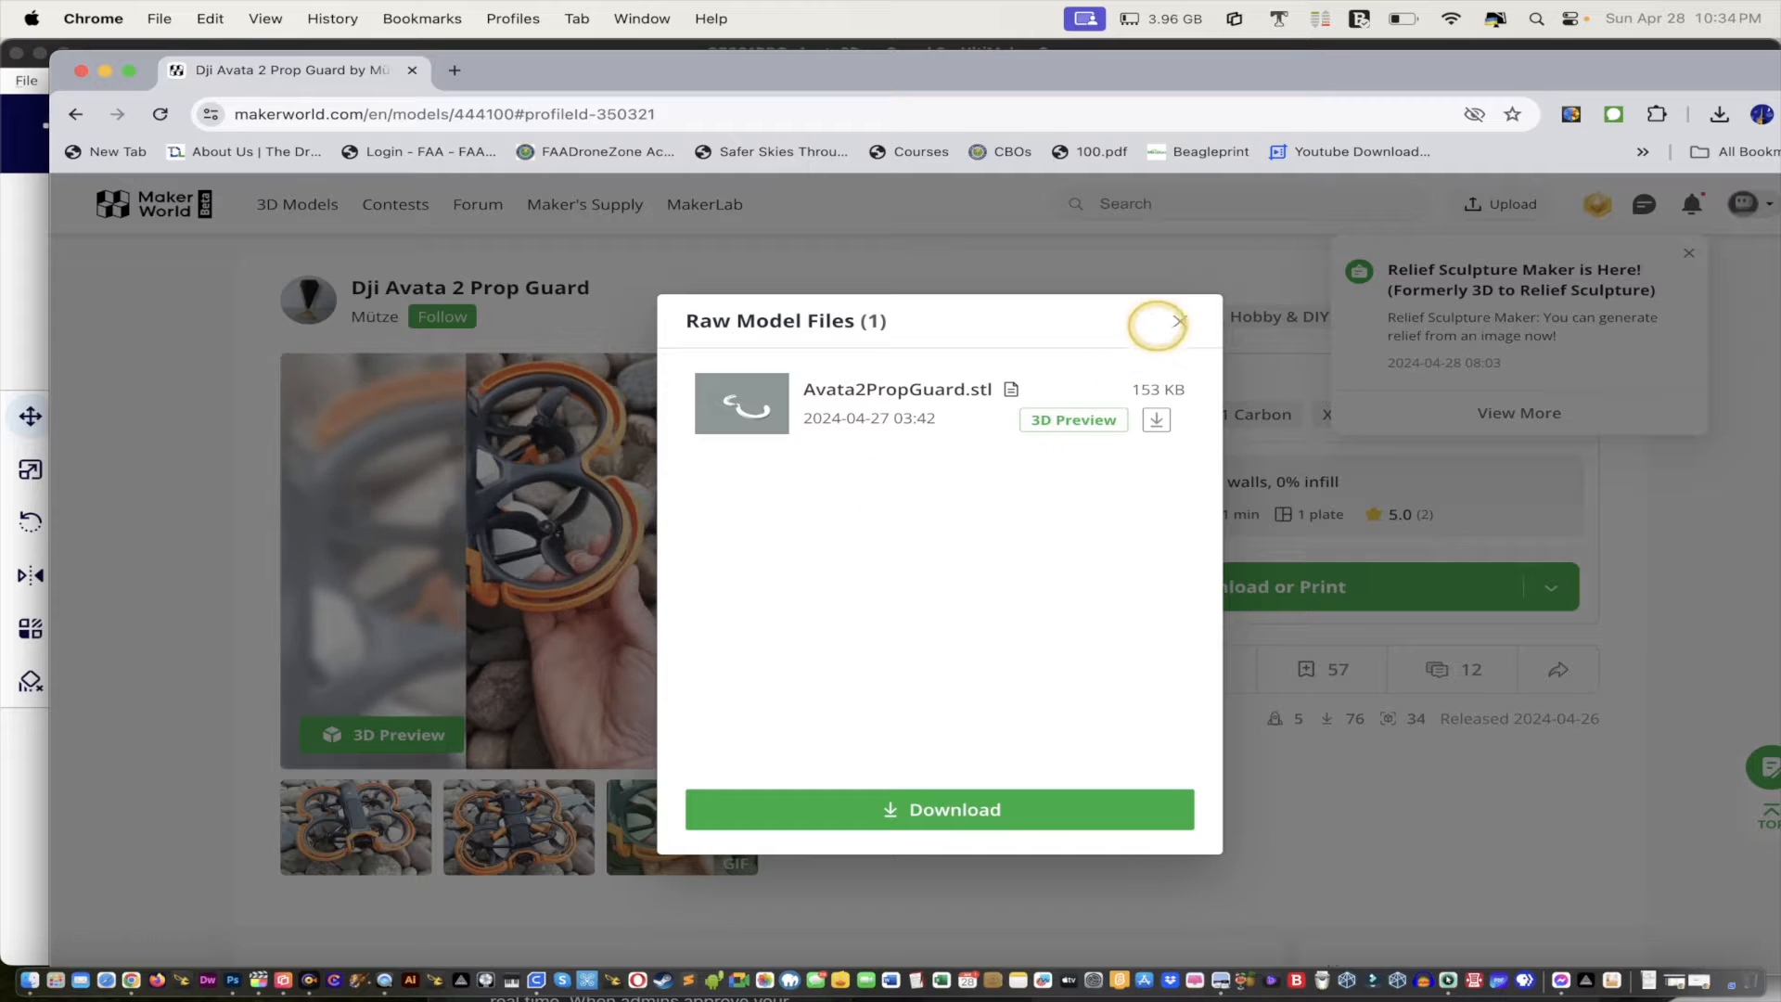
click(1172, 318)
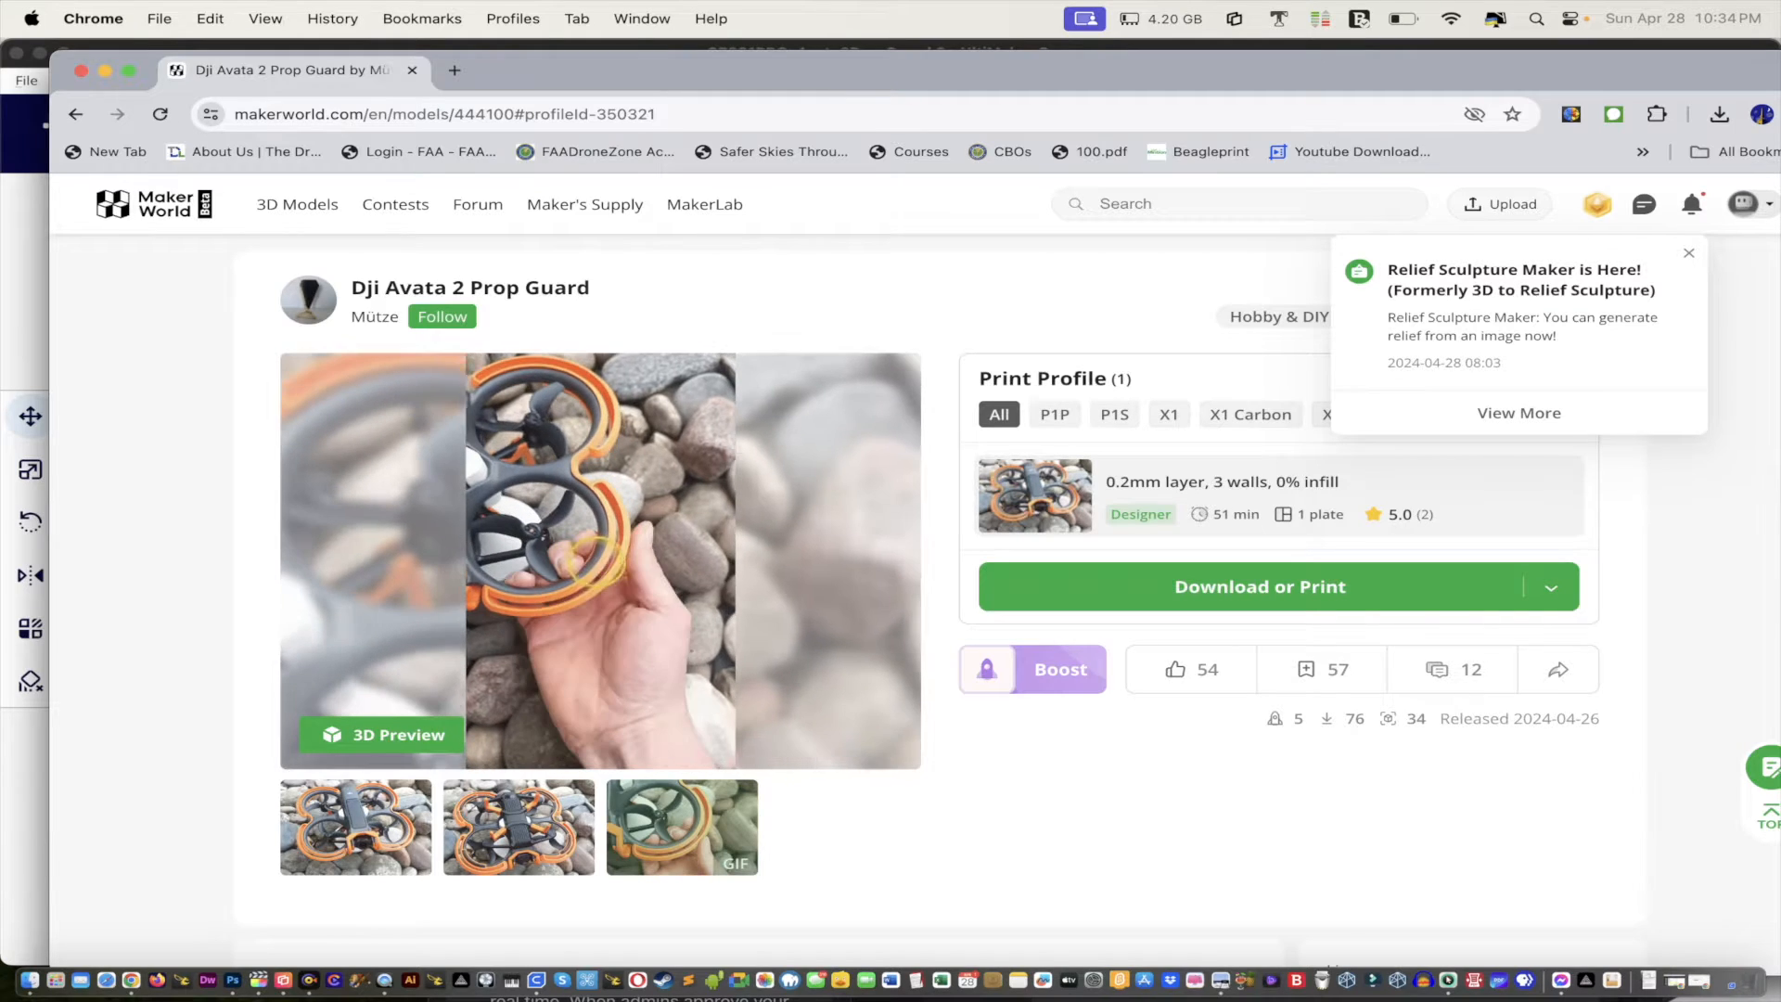
mouse_move(1120, 491)
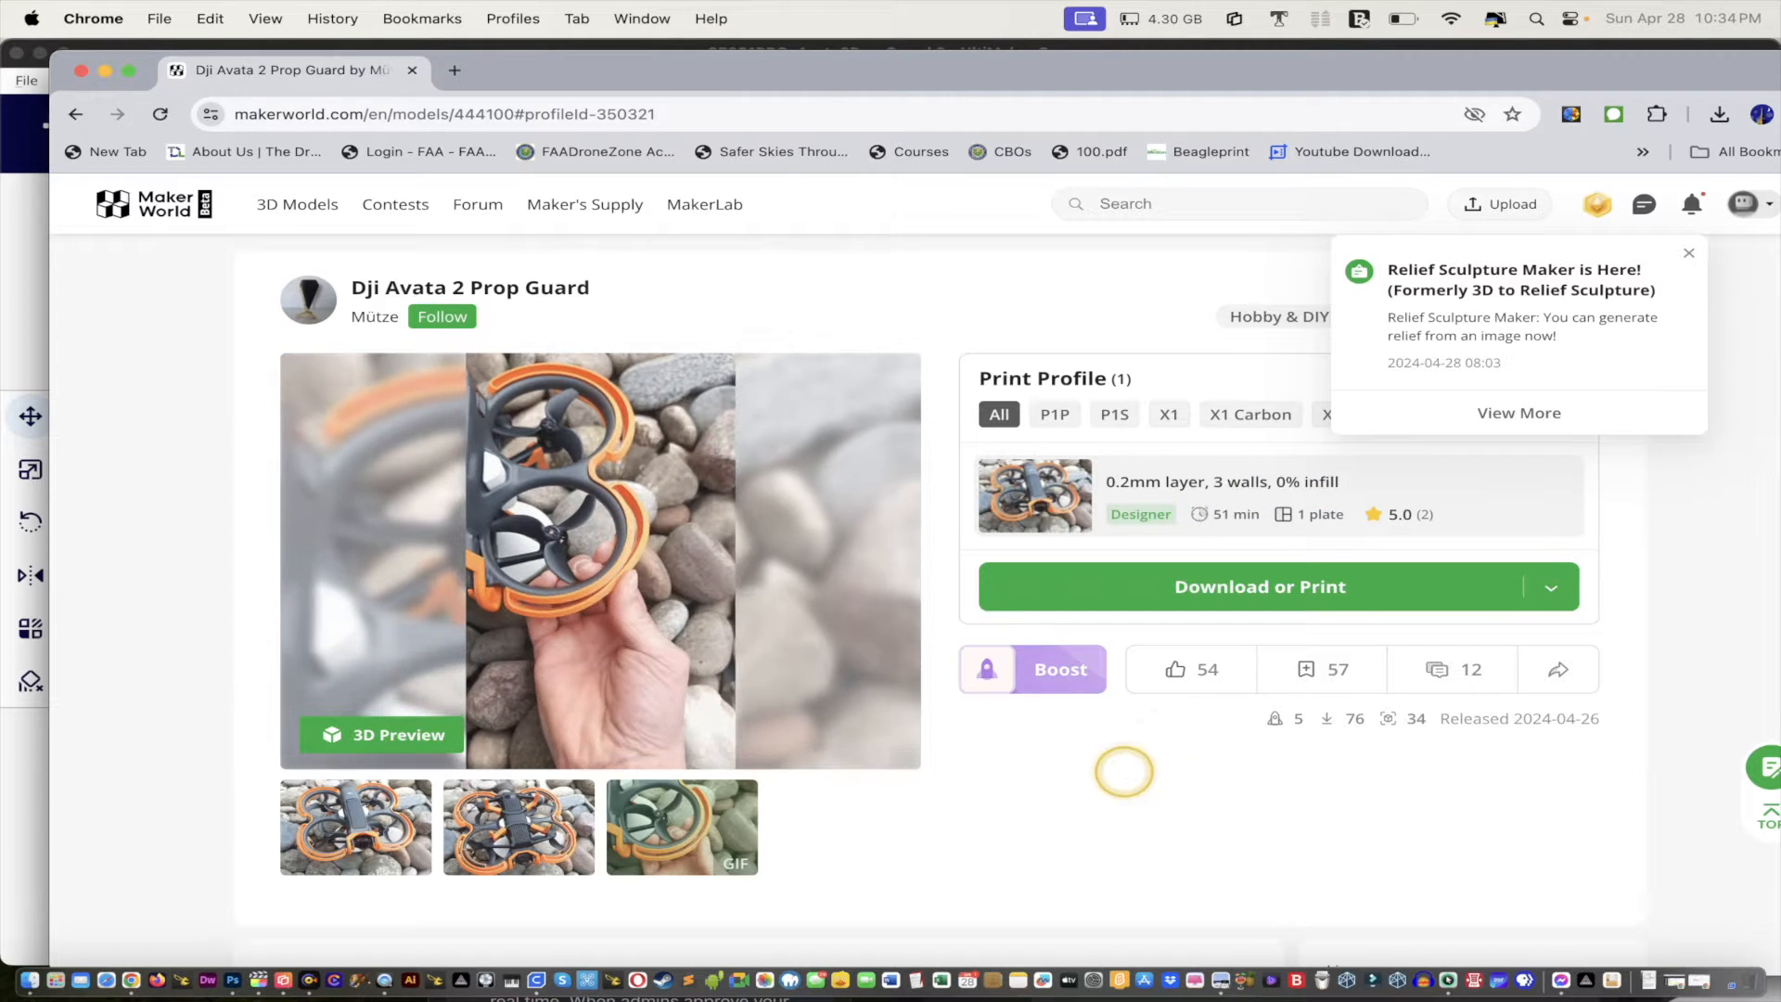
scroll(907, 757, down, 3)
scroll(907, 757, down, 10)
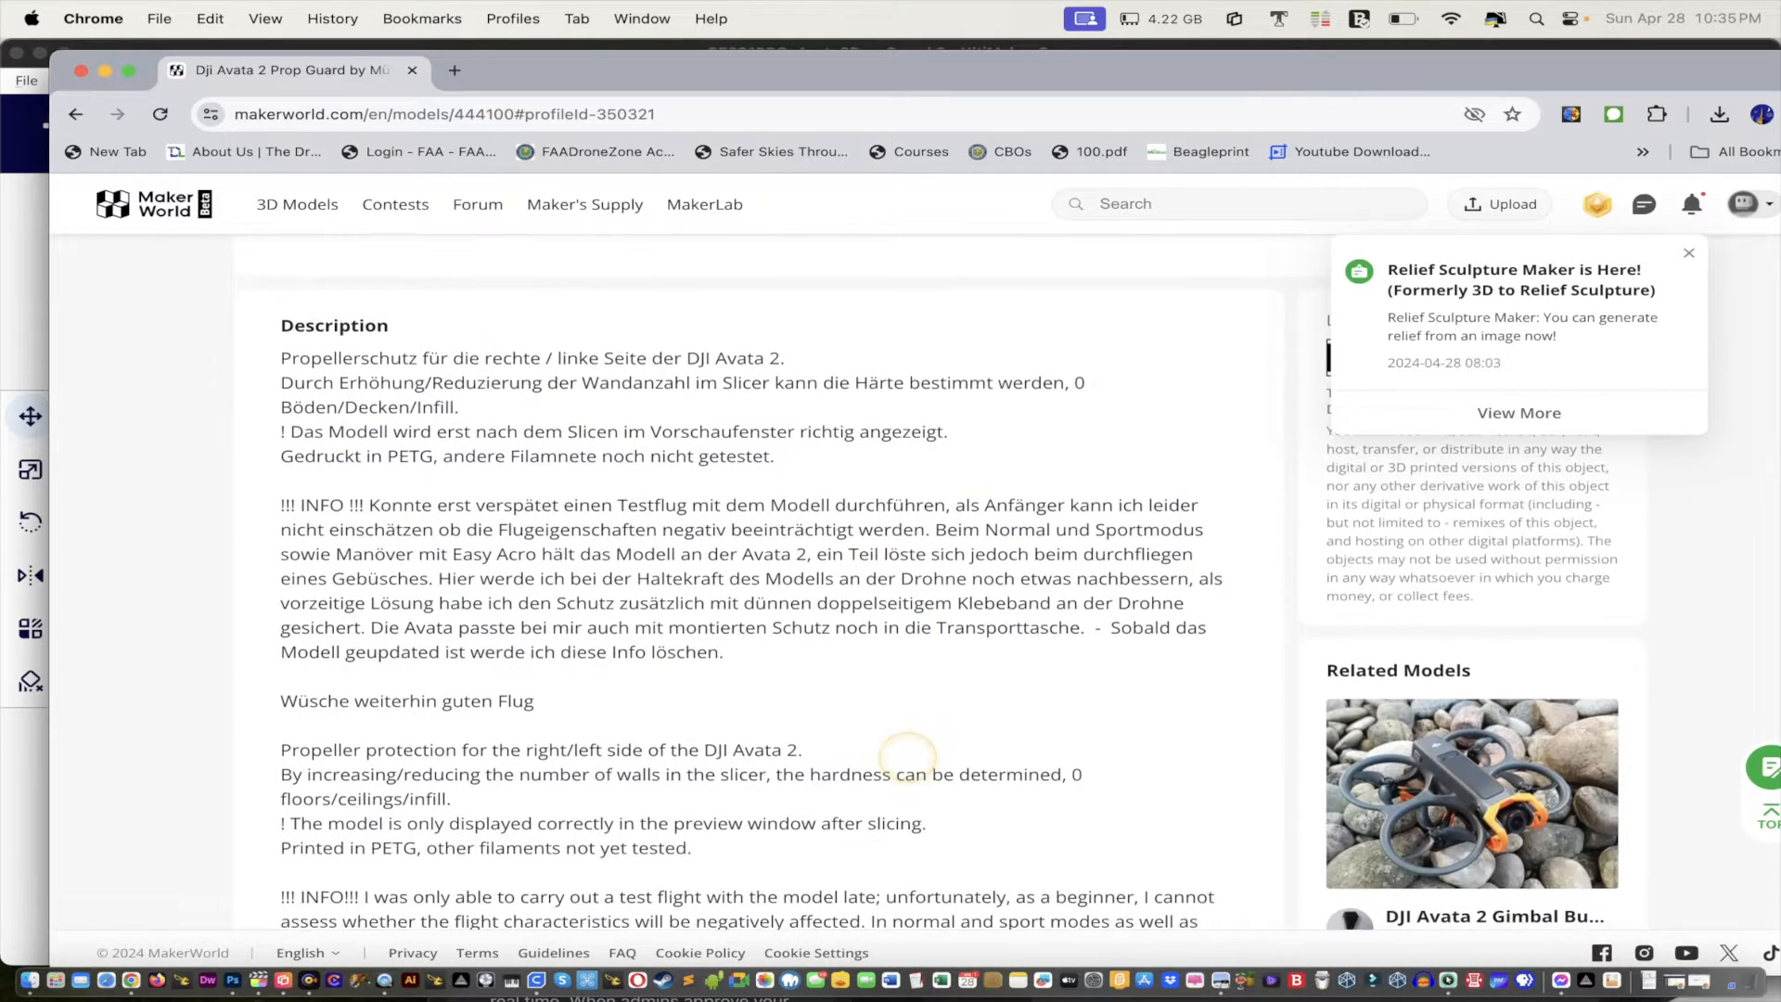
scroll(907, 757, down, 7)
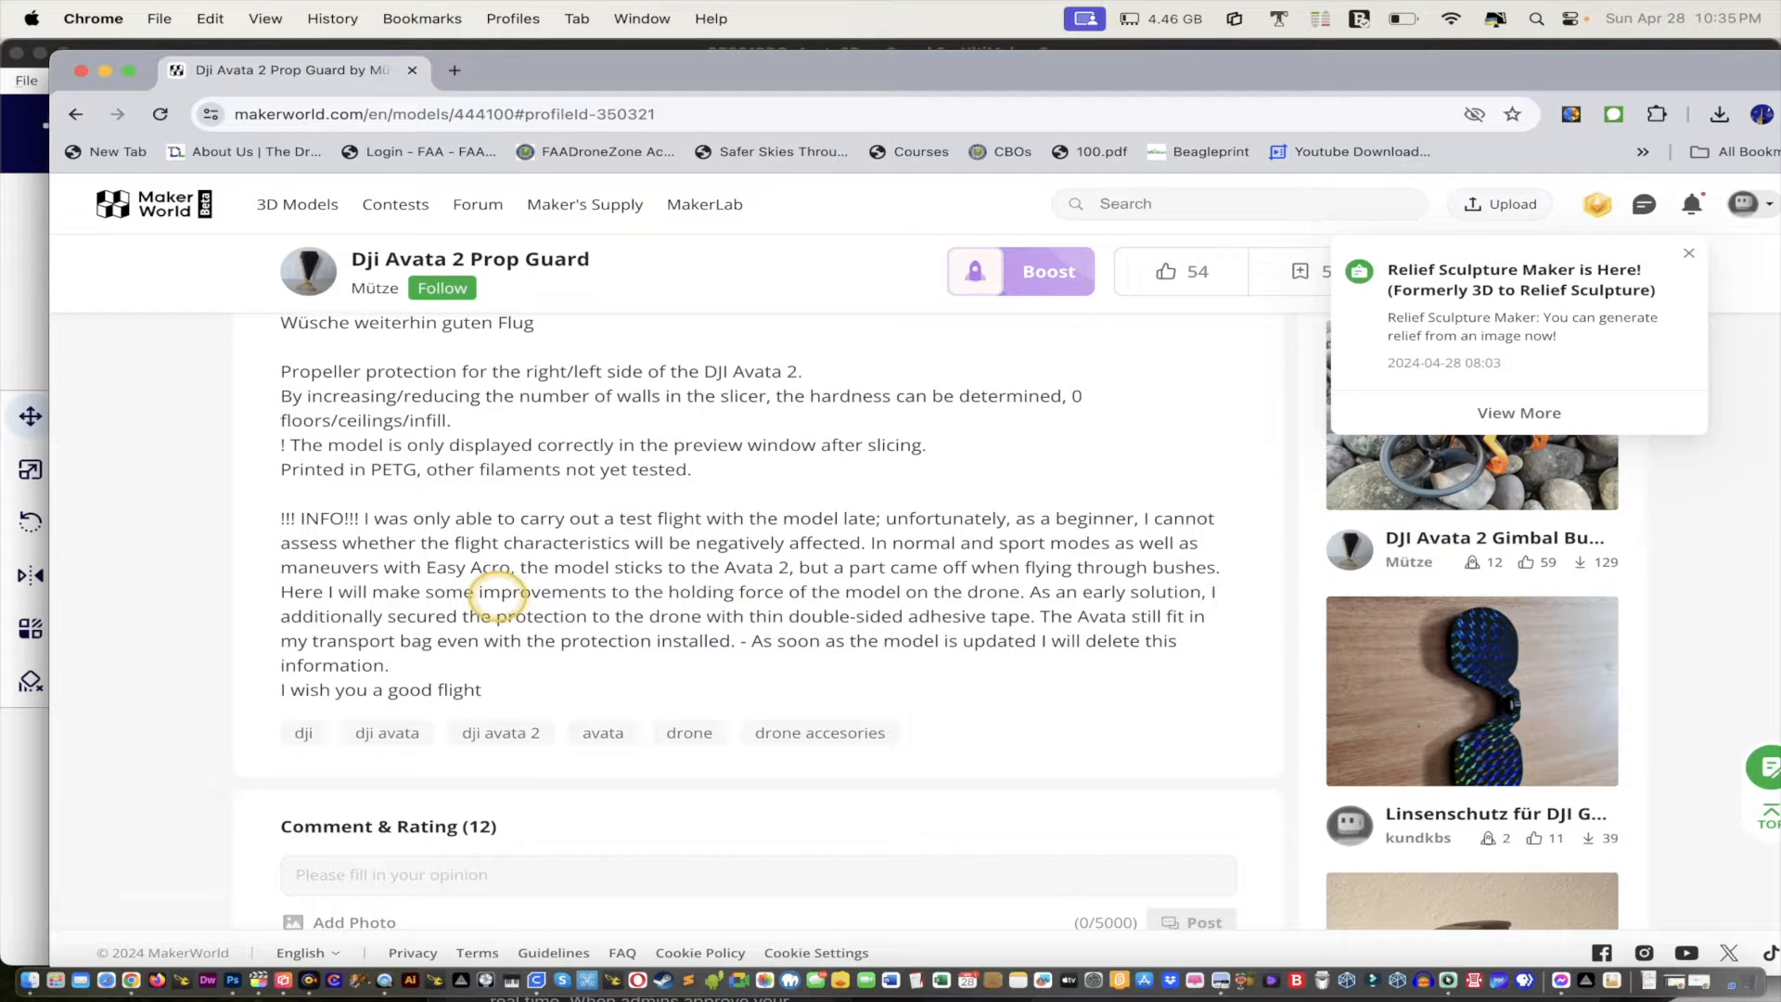
drag(454, 520, 840, 516)
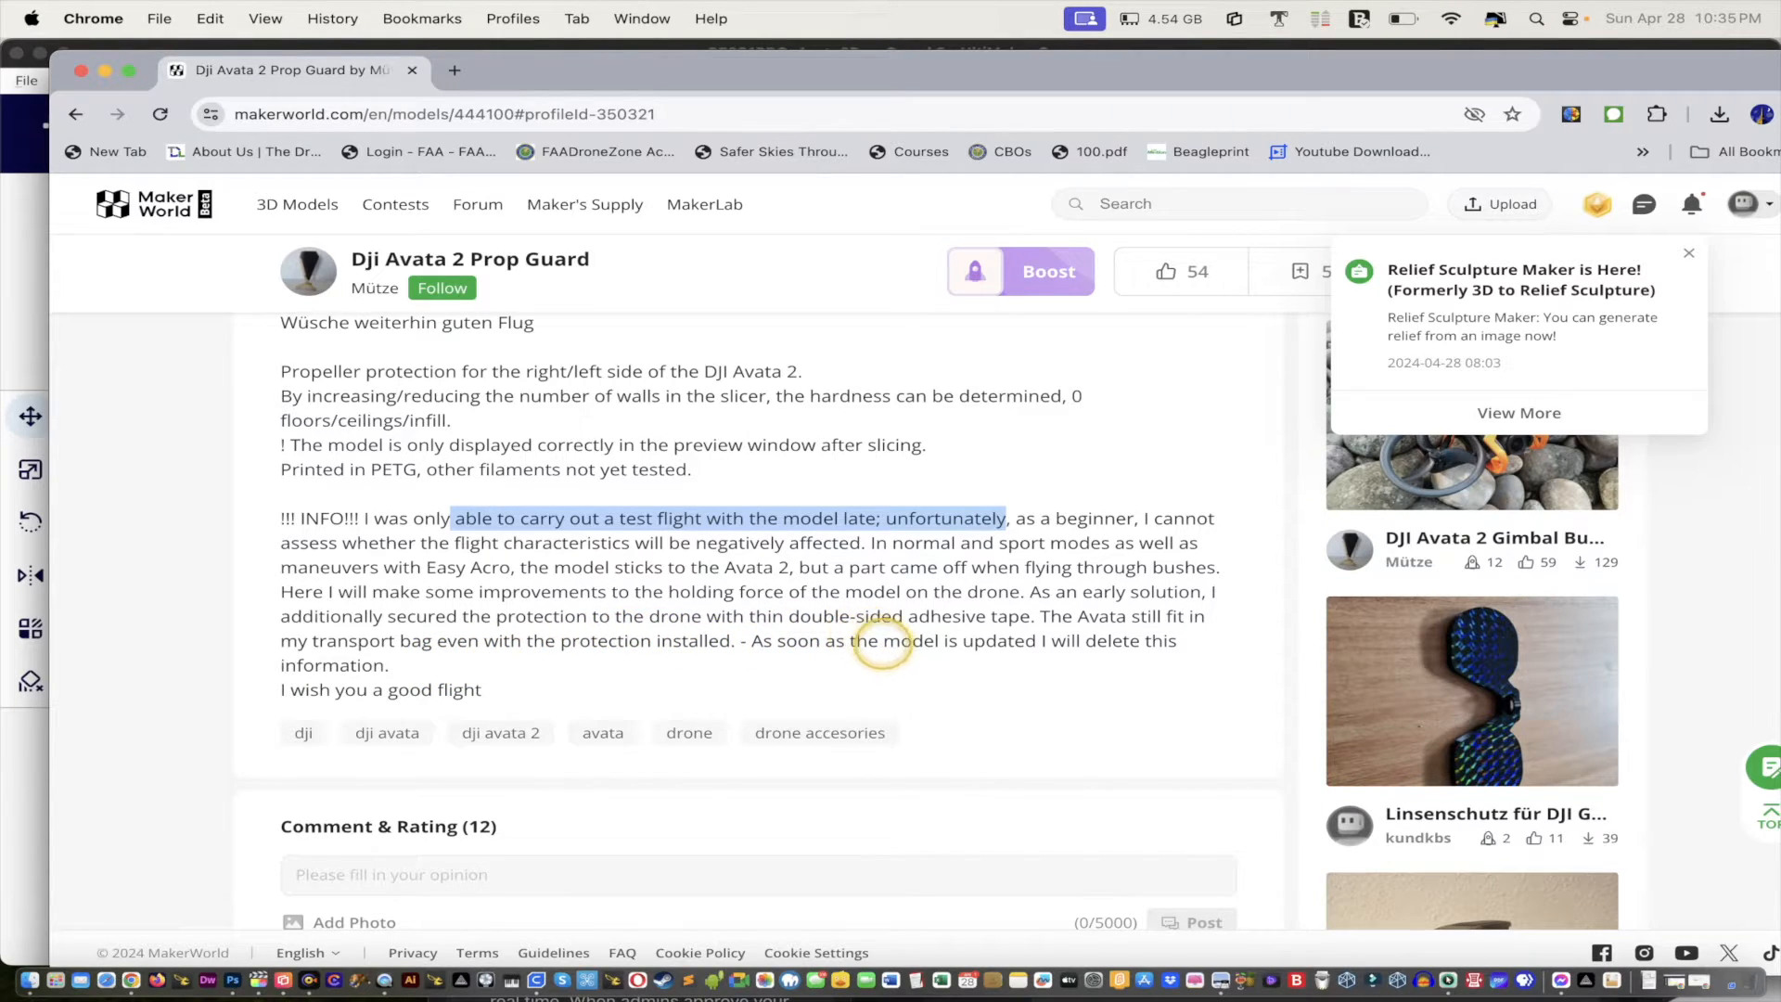
Step: Return to the model's photos and enlarge the animated picture of the guard fitted on the drone
scroll(1067, 605, up, 10)
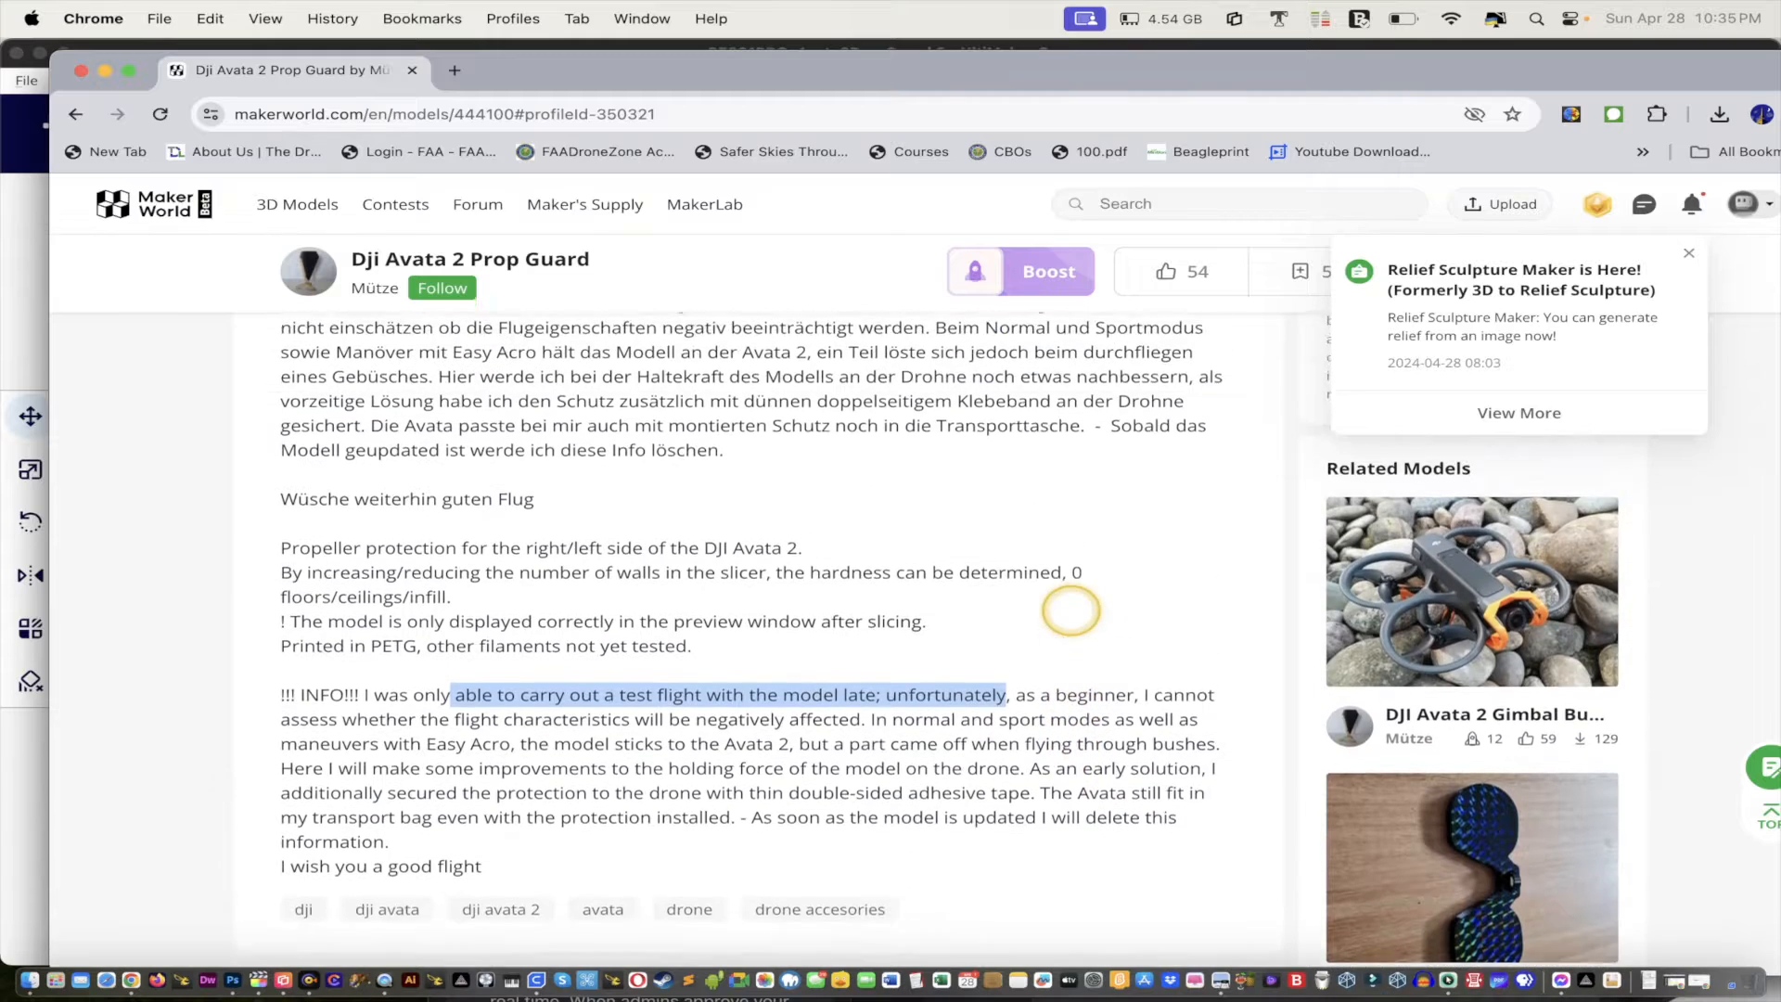
scroll(1066, 614, up, 3)
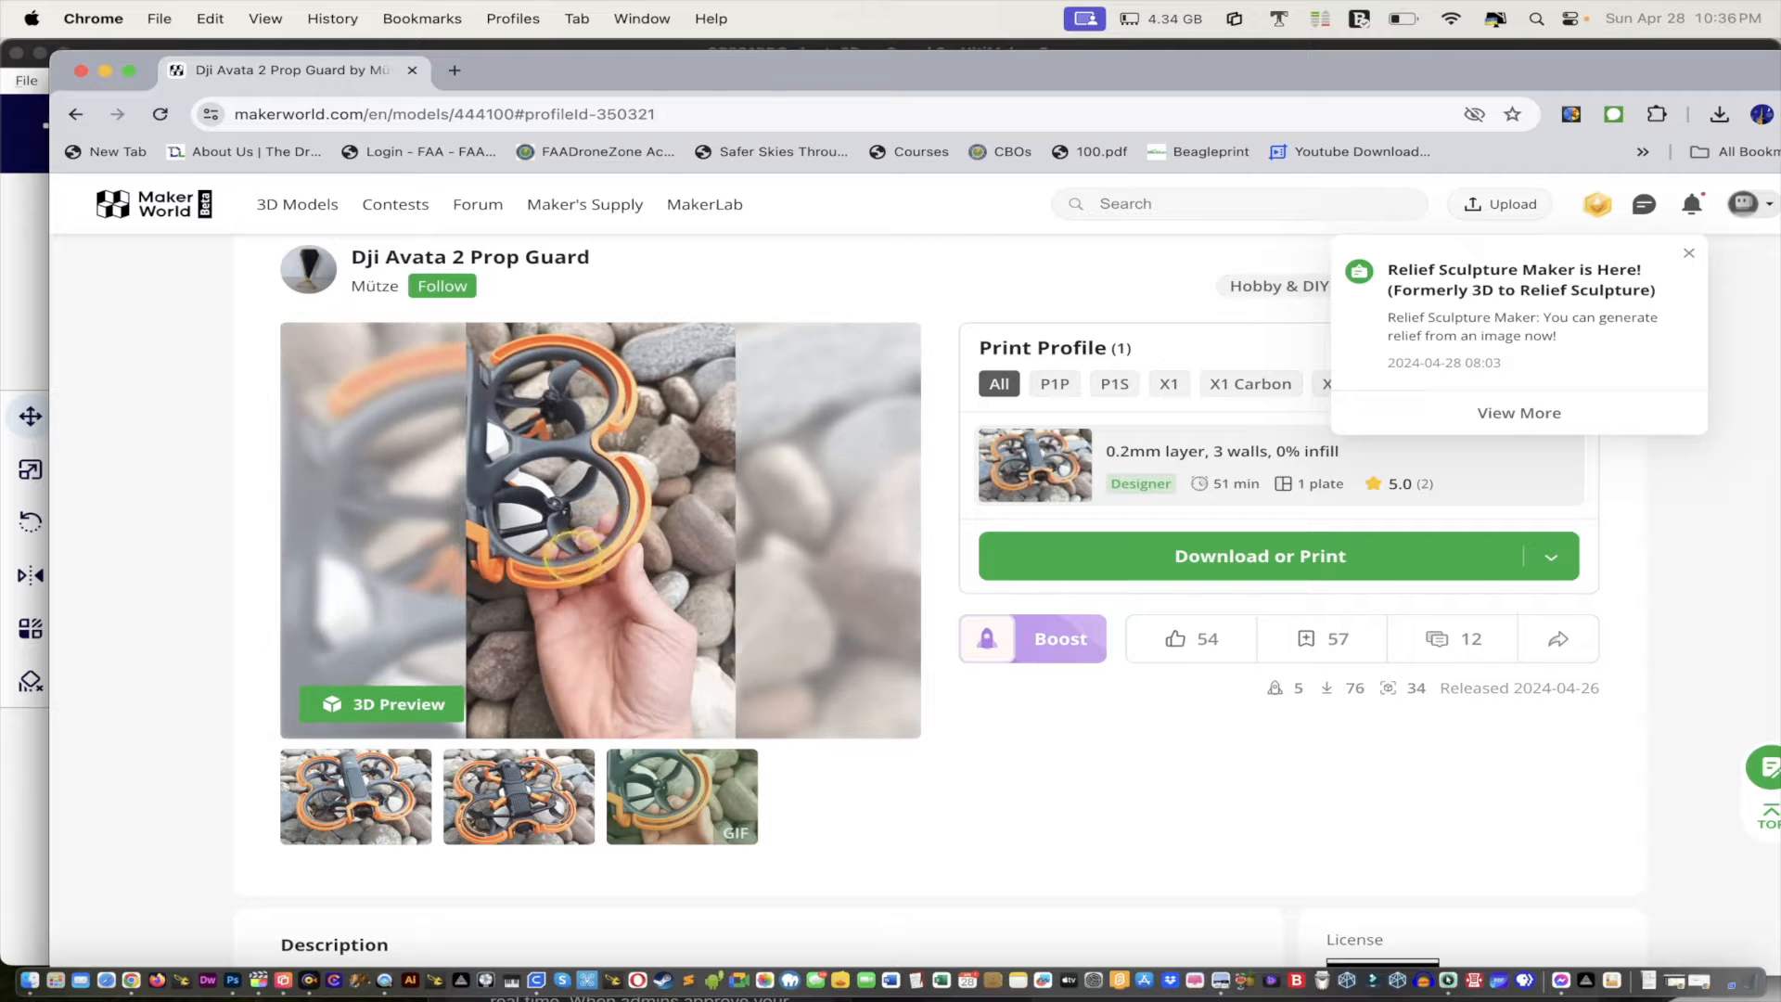
click(771, 523)
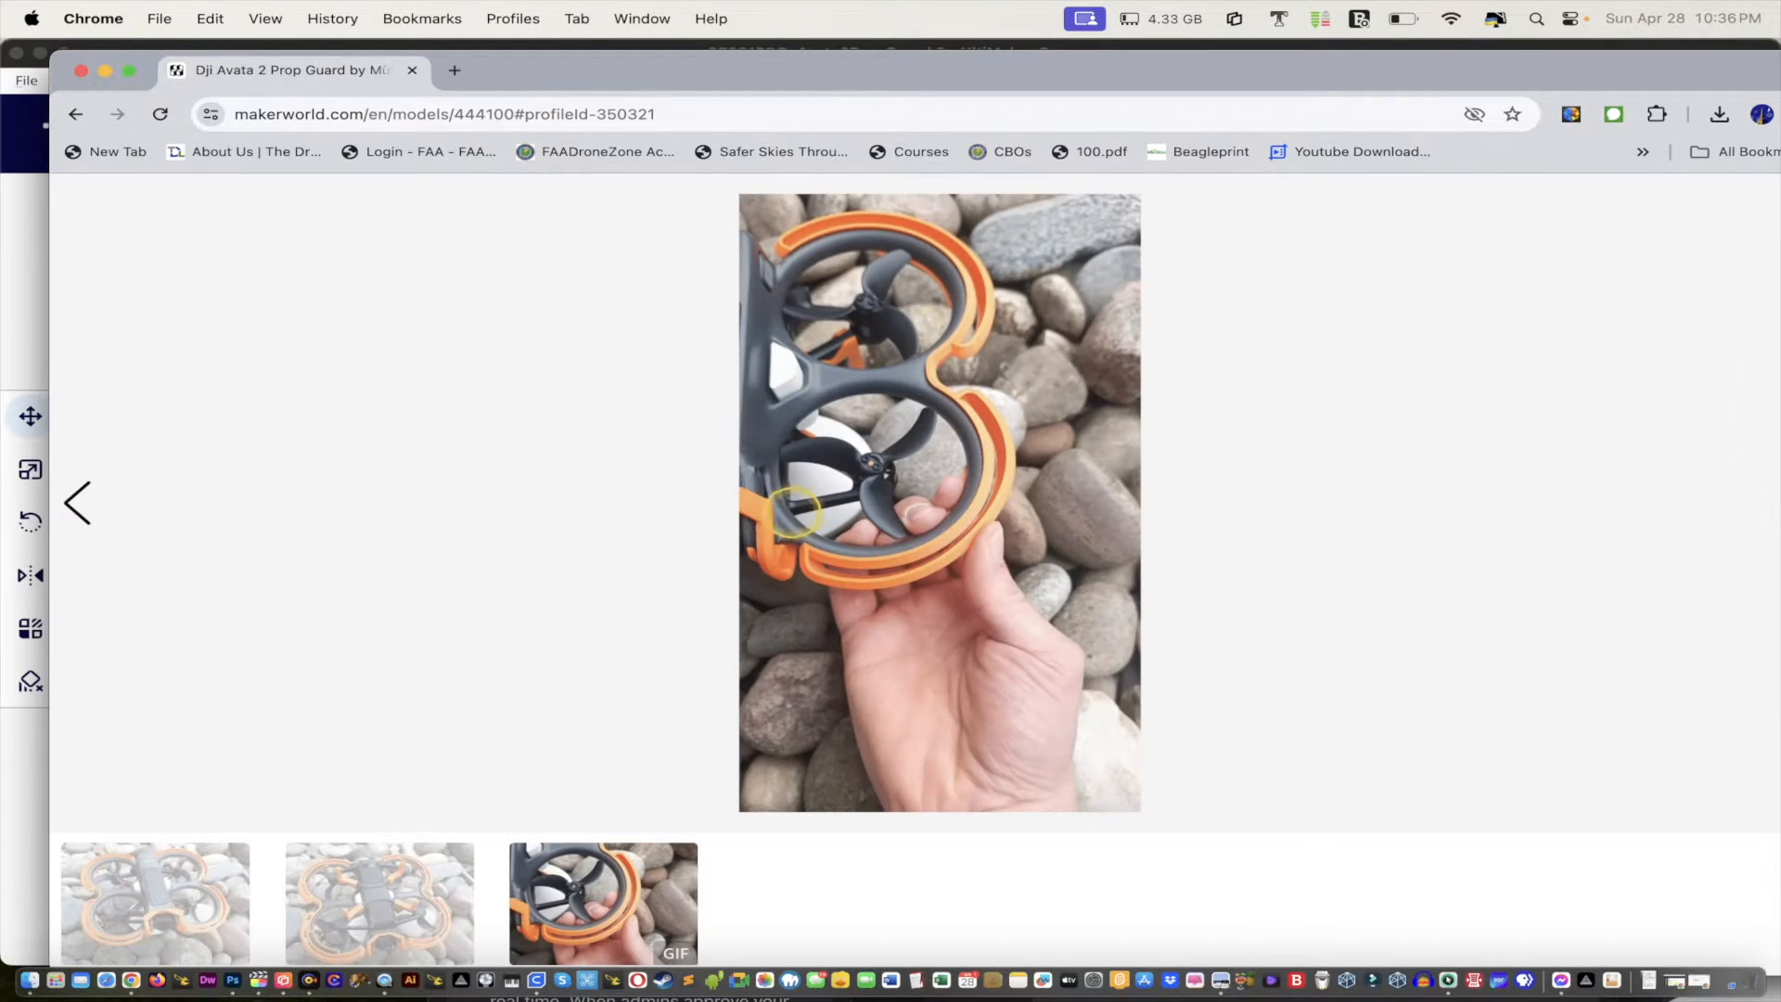
Step: View the enlarged photos of the guard fitted on the drone from underneath and from above, and close the image viewer
click(80, 504)
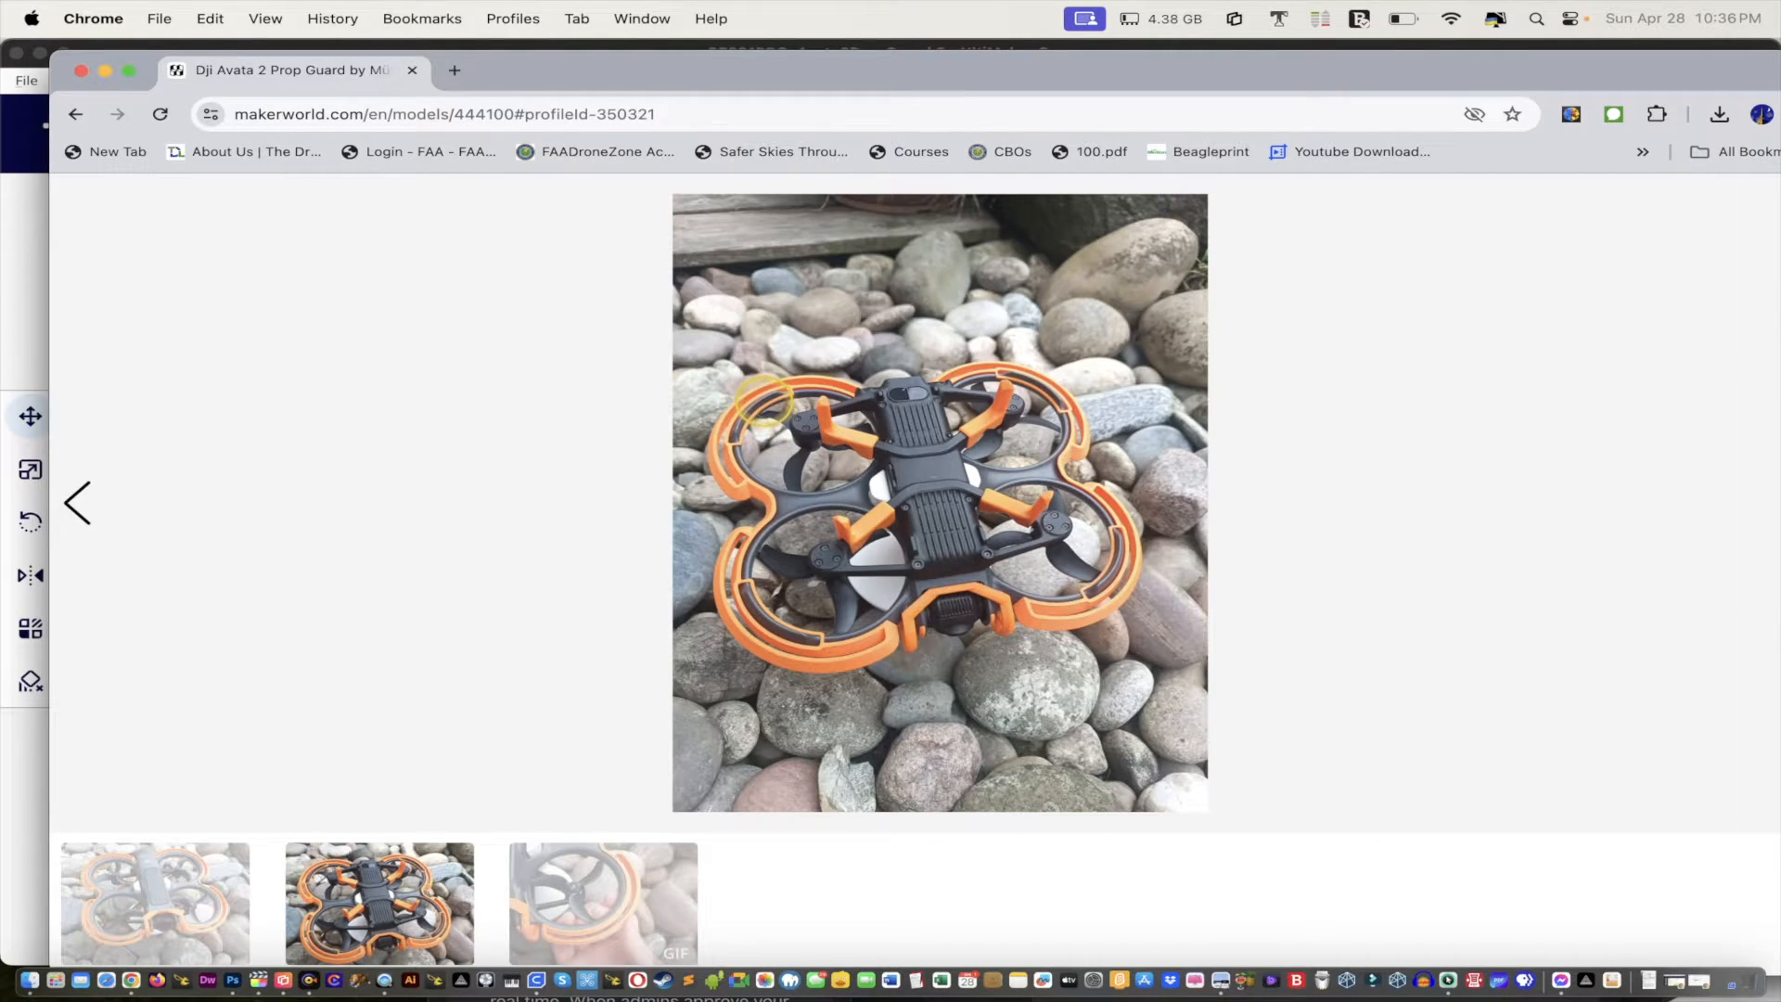
key(super+equal)
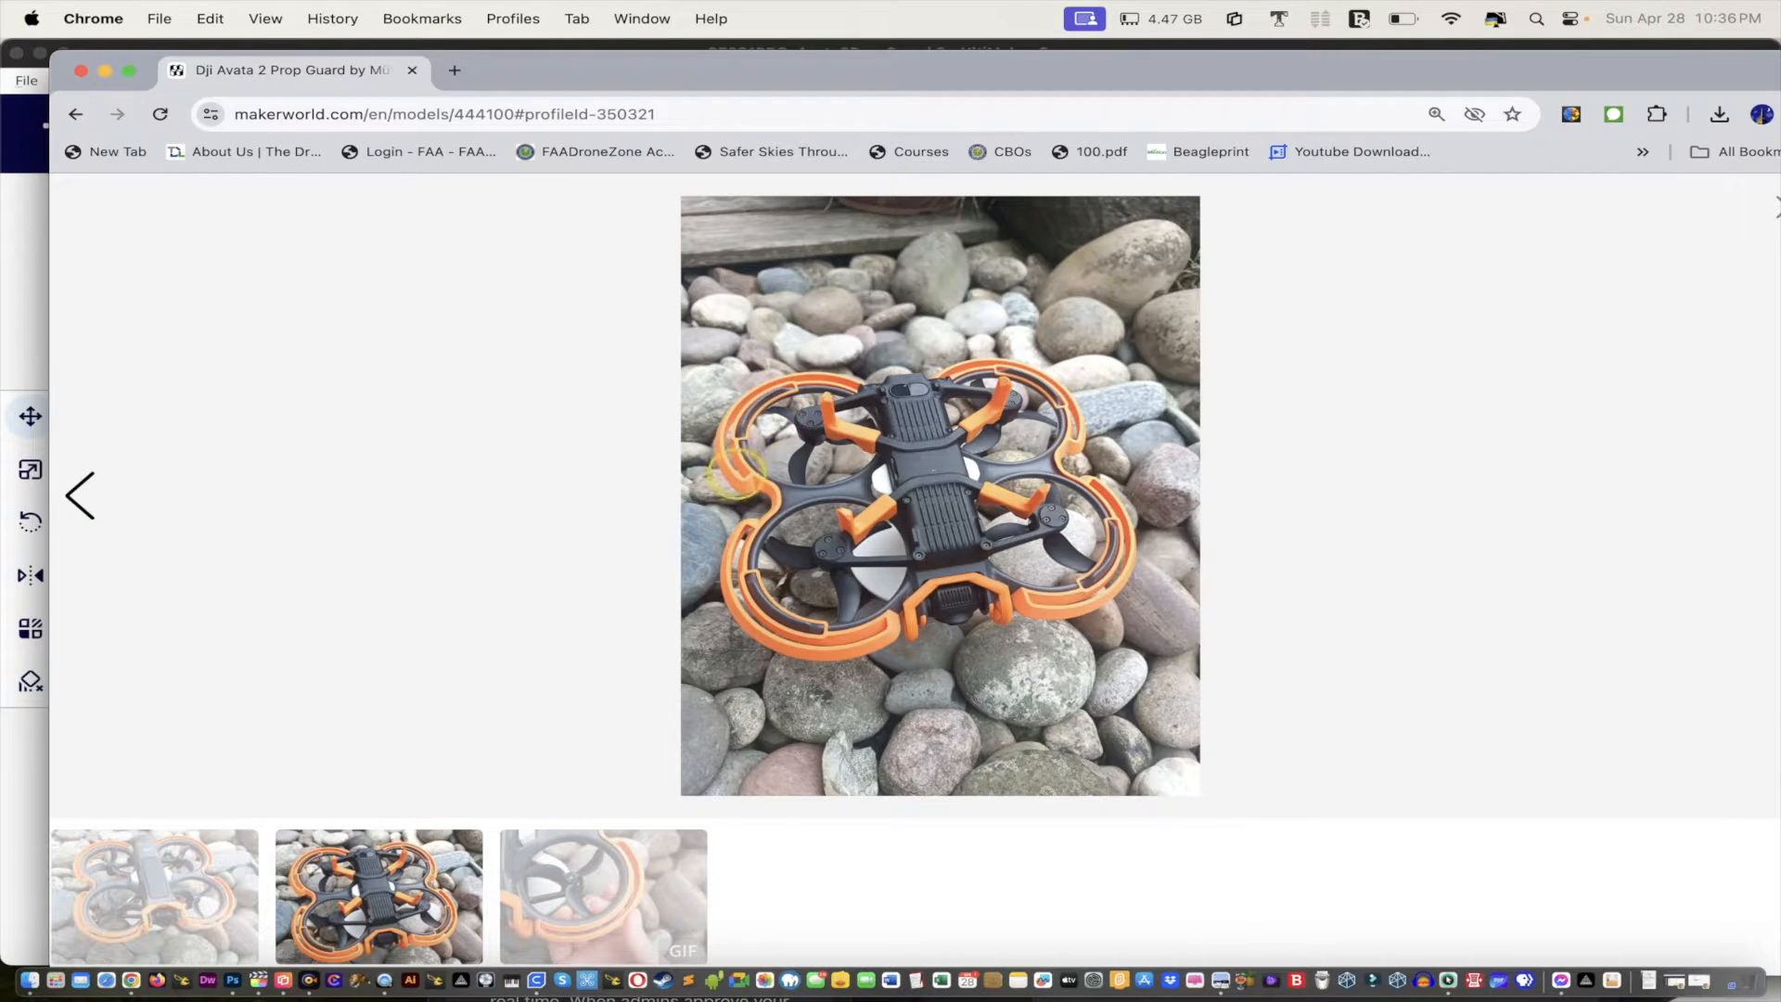
click(79, 491)
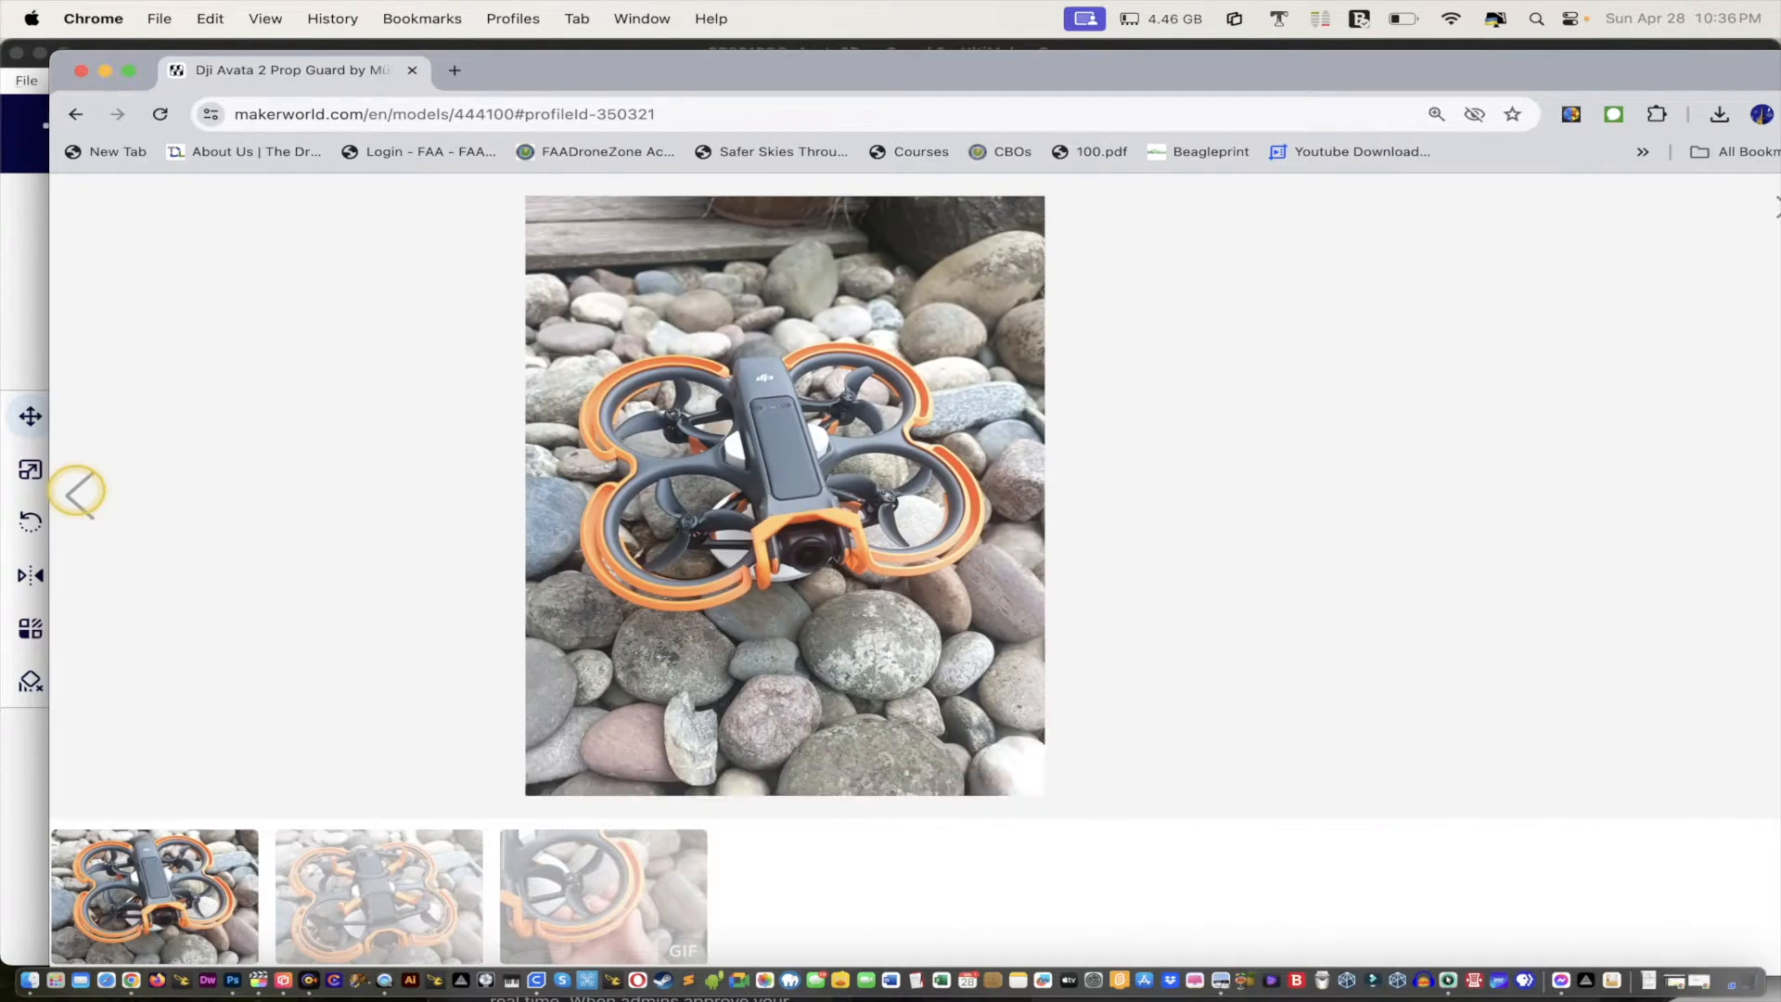
key(Escape)
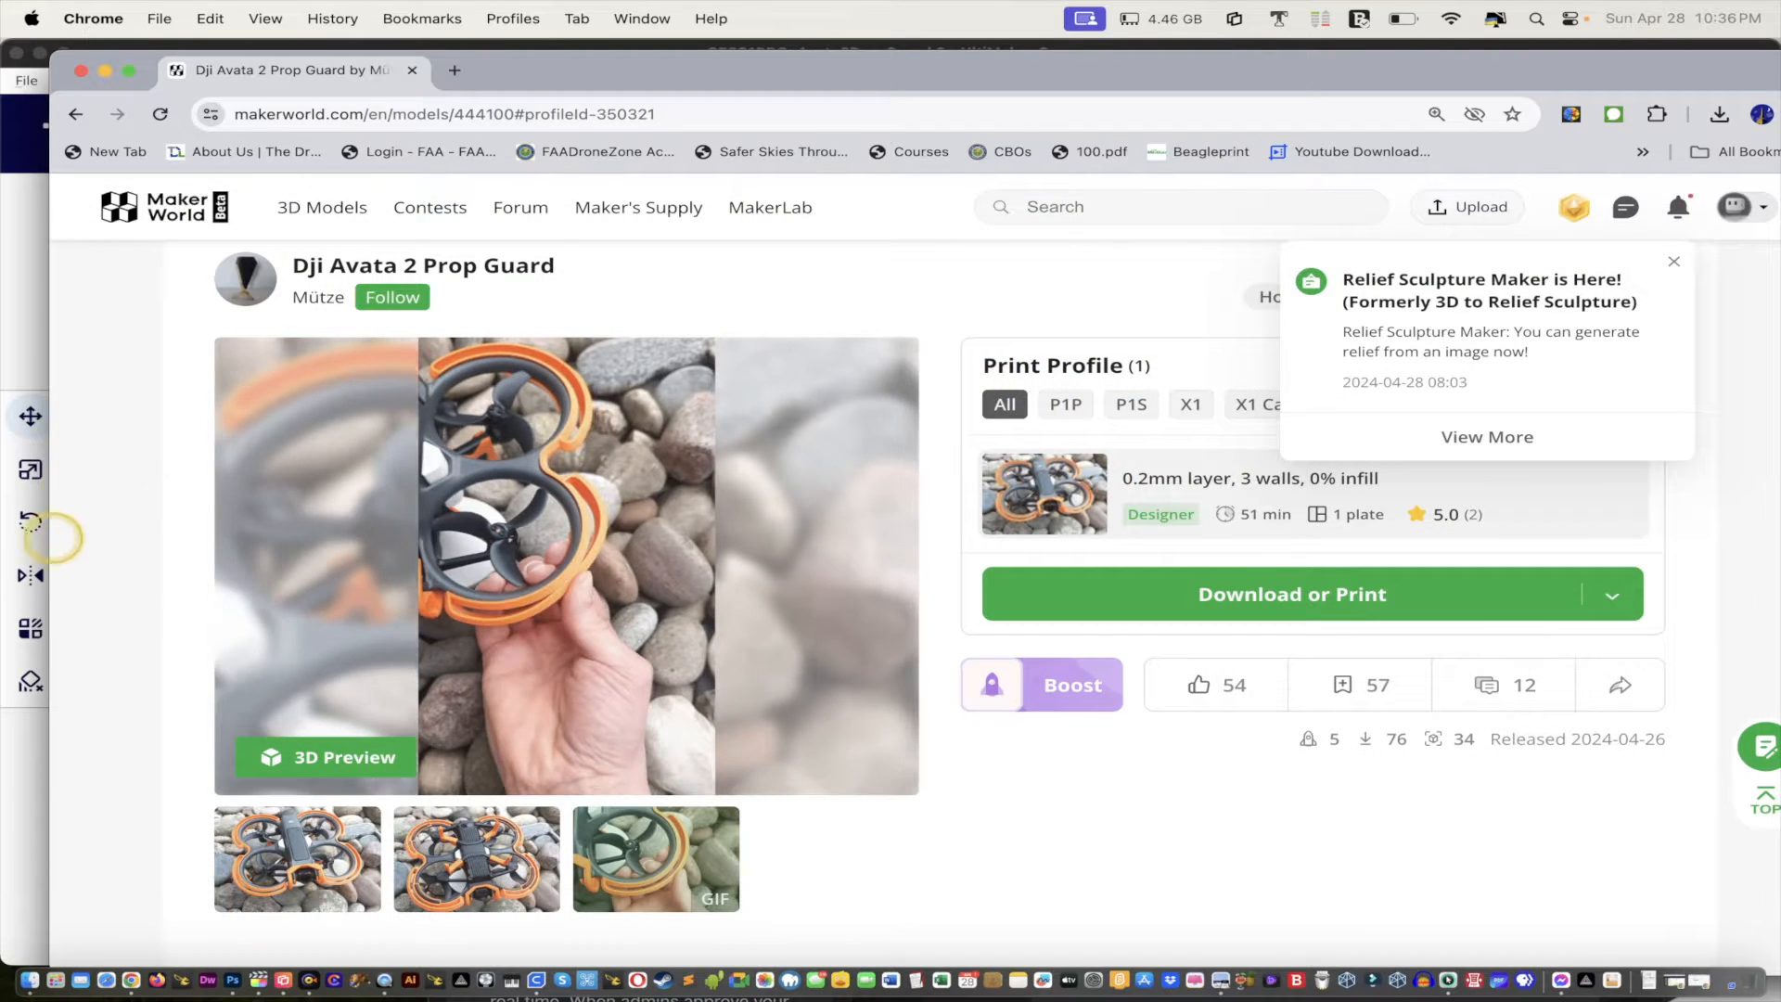
Step: Switch to Cura, slice the guard, save the G-code to the Desktop as CE3S1PRO_Avata2PropGuard 2, and dismiss the notifications and print settings
click(29, 346)
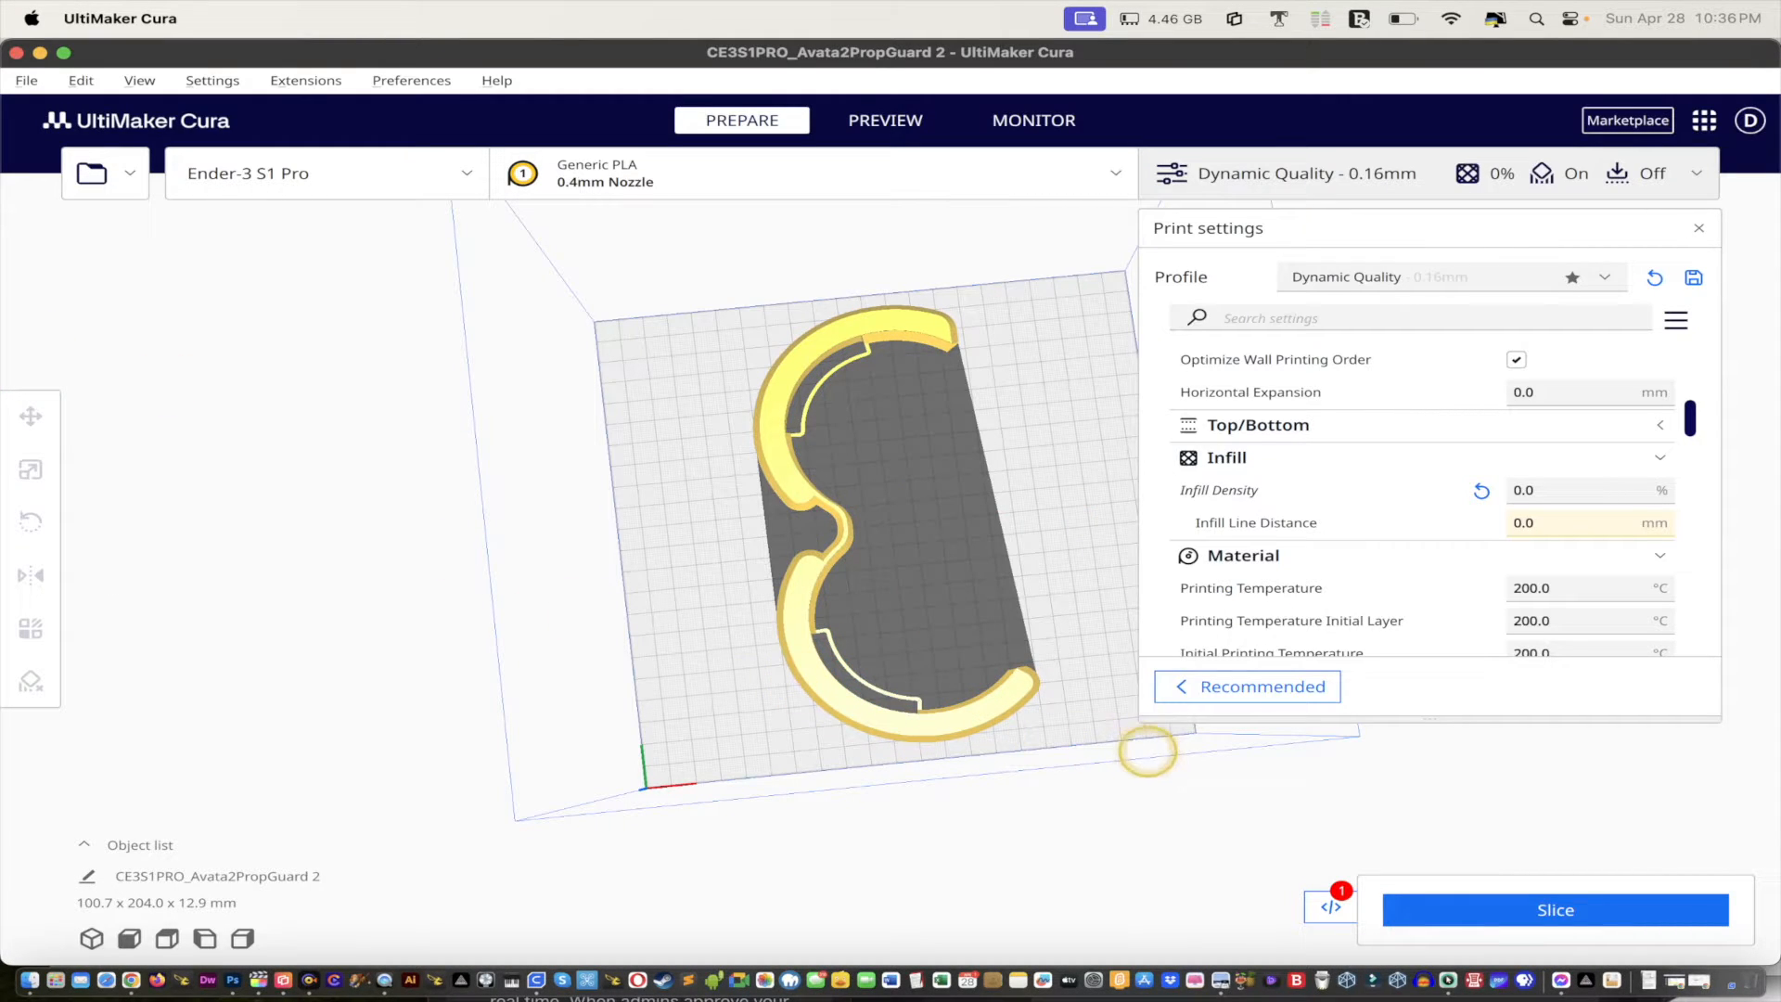
click(1547, 908)
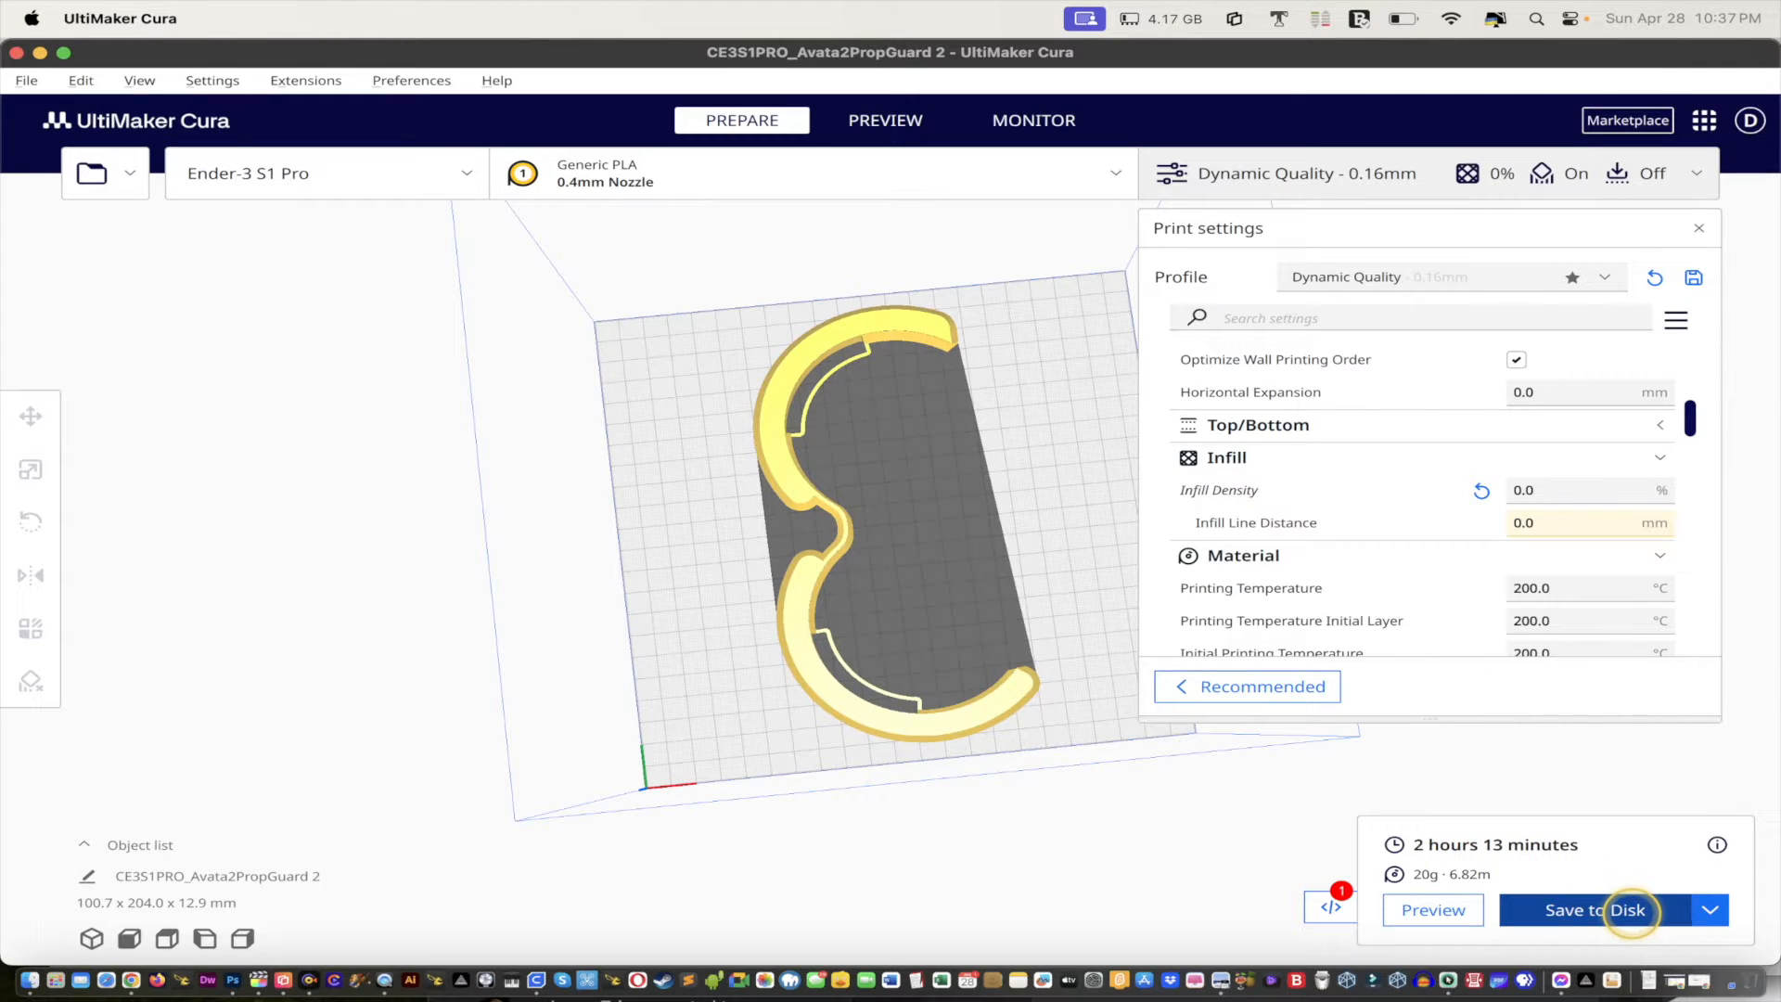
click(1623, 911)
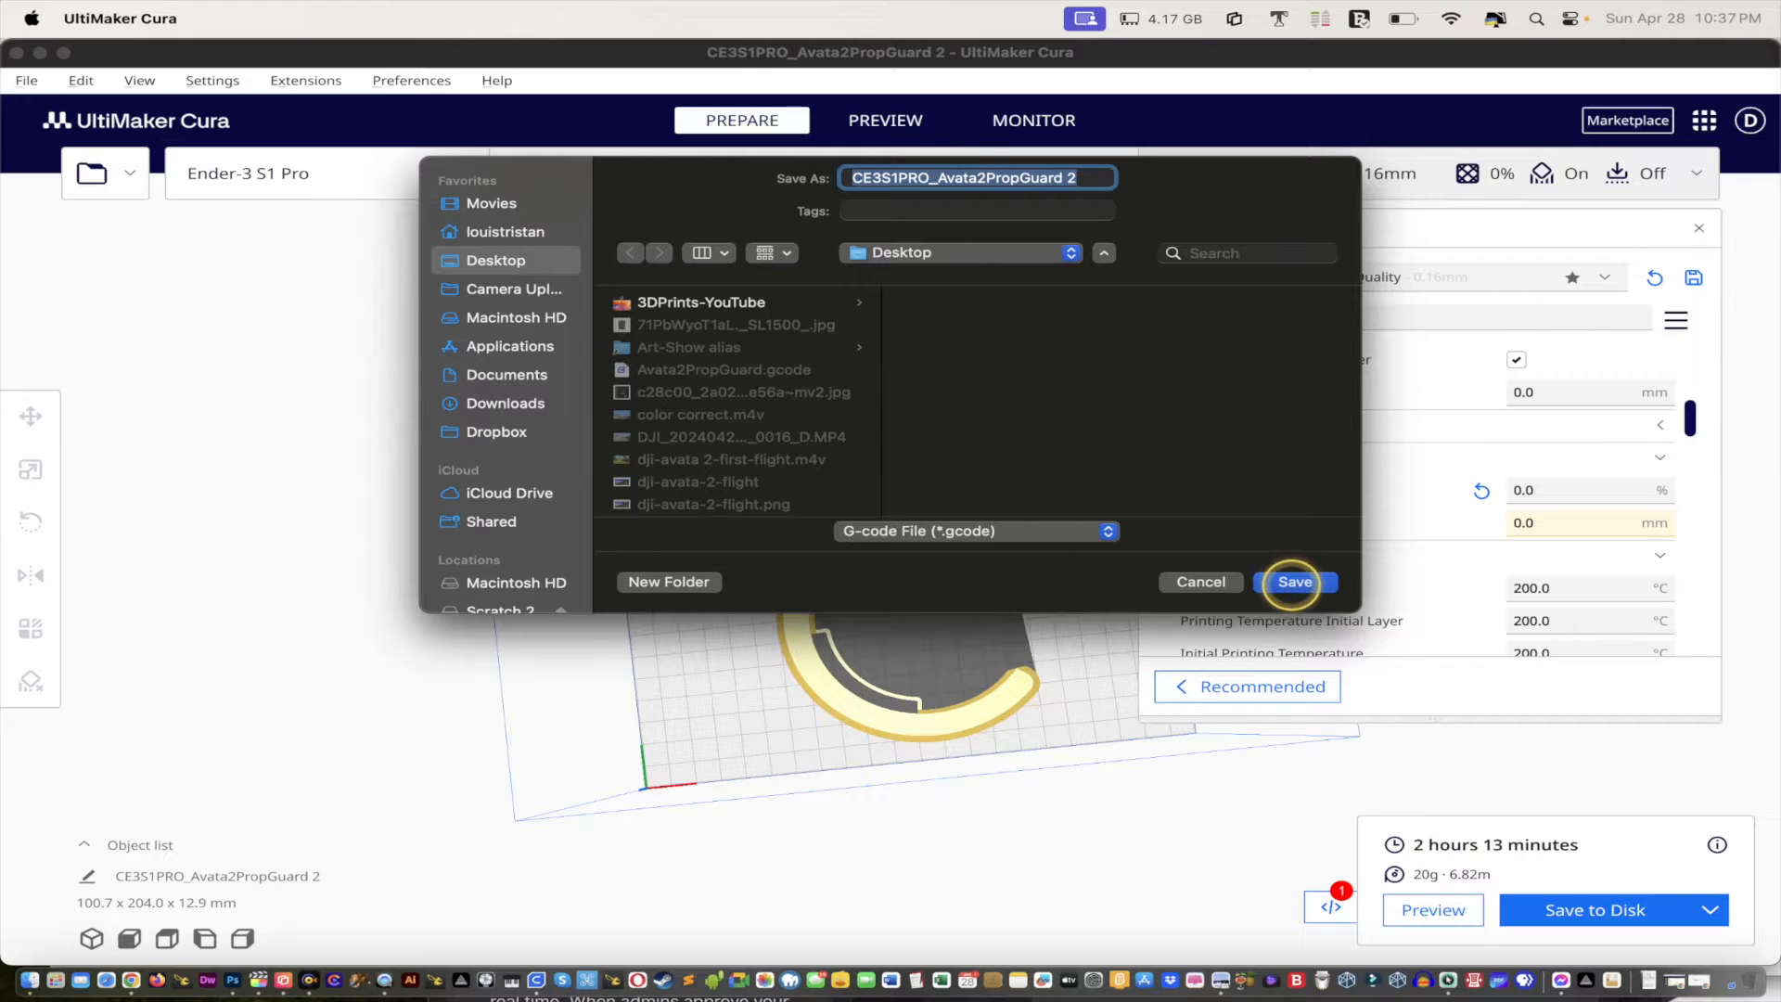
click(1297, 582)
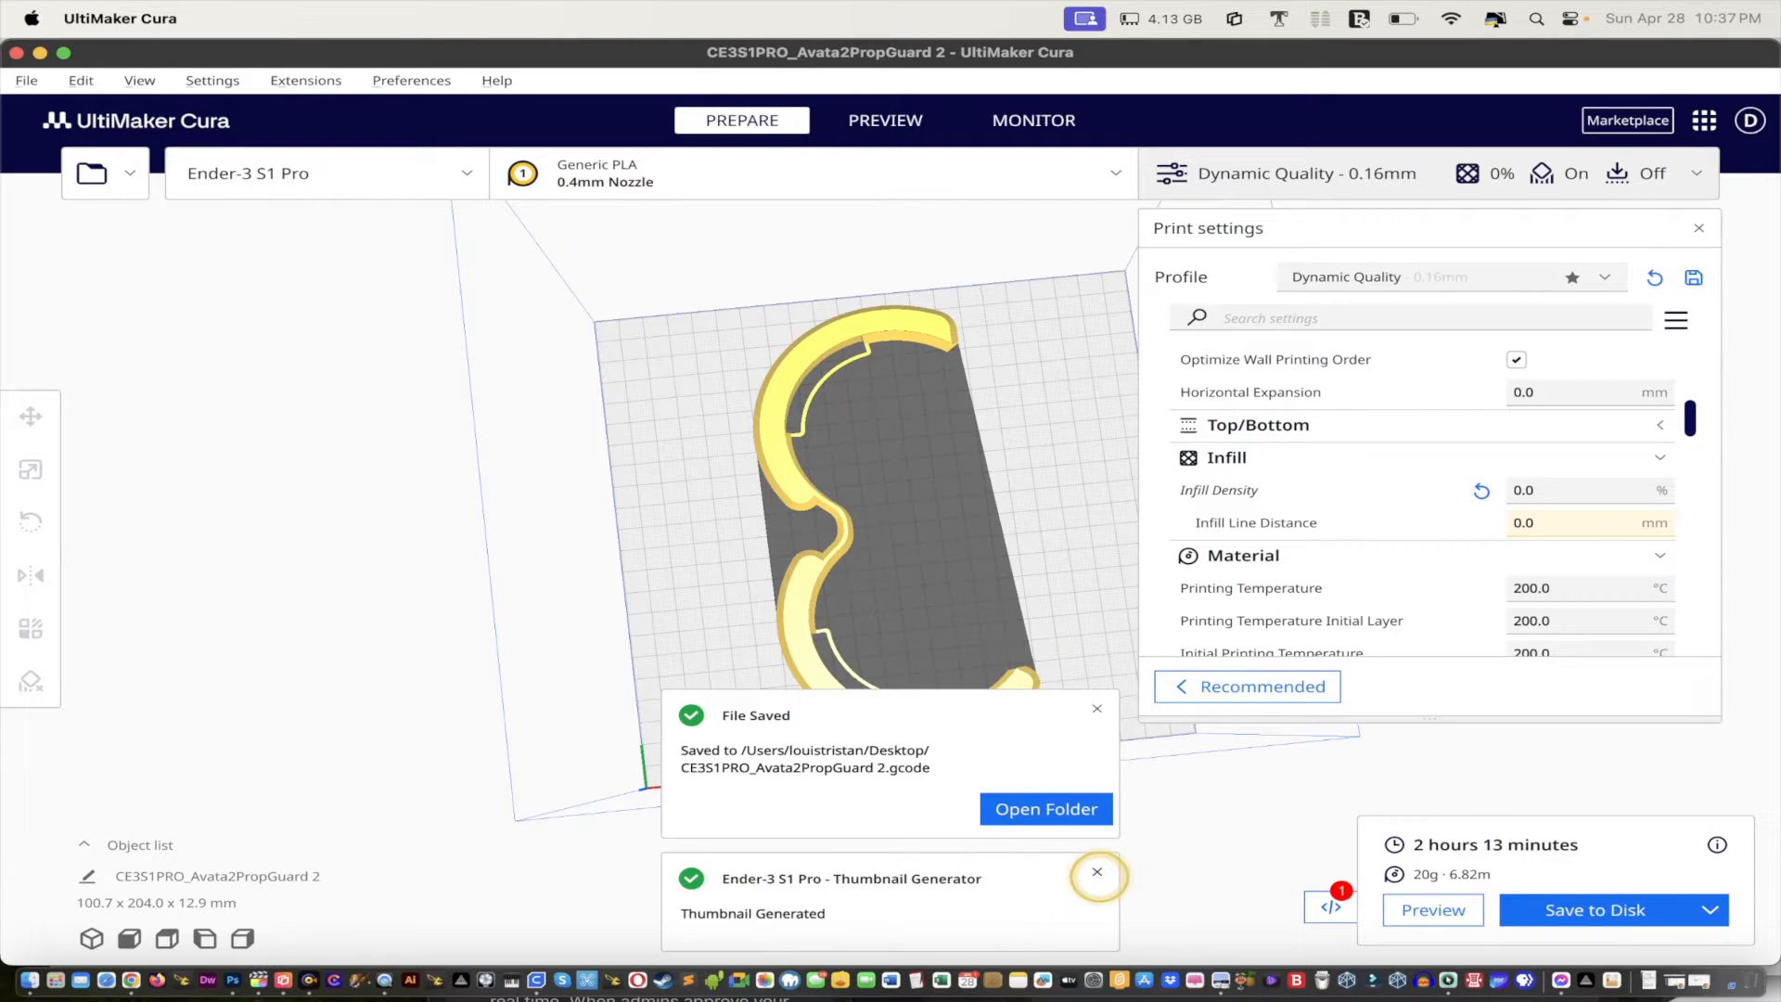
click(1097, 872)
click(1097, 820)
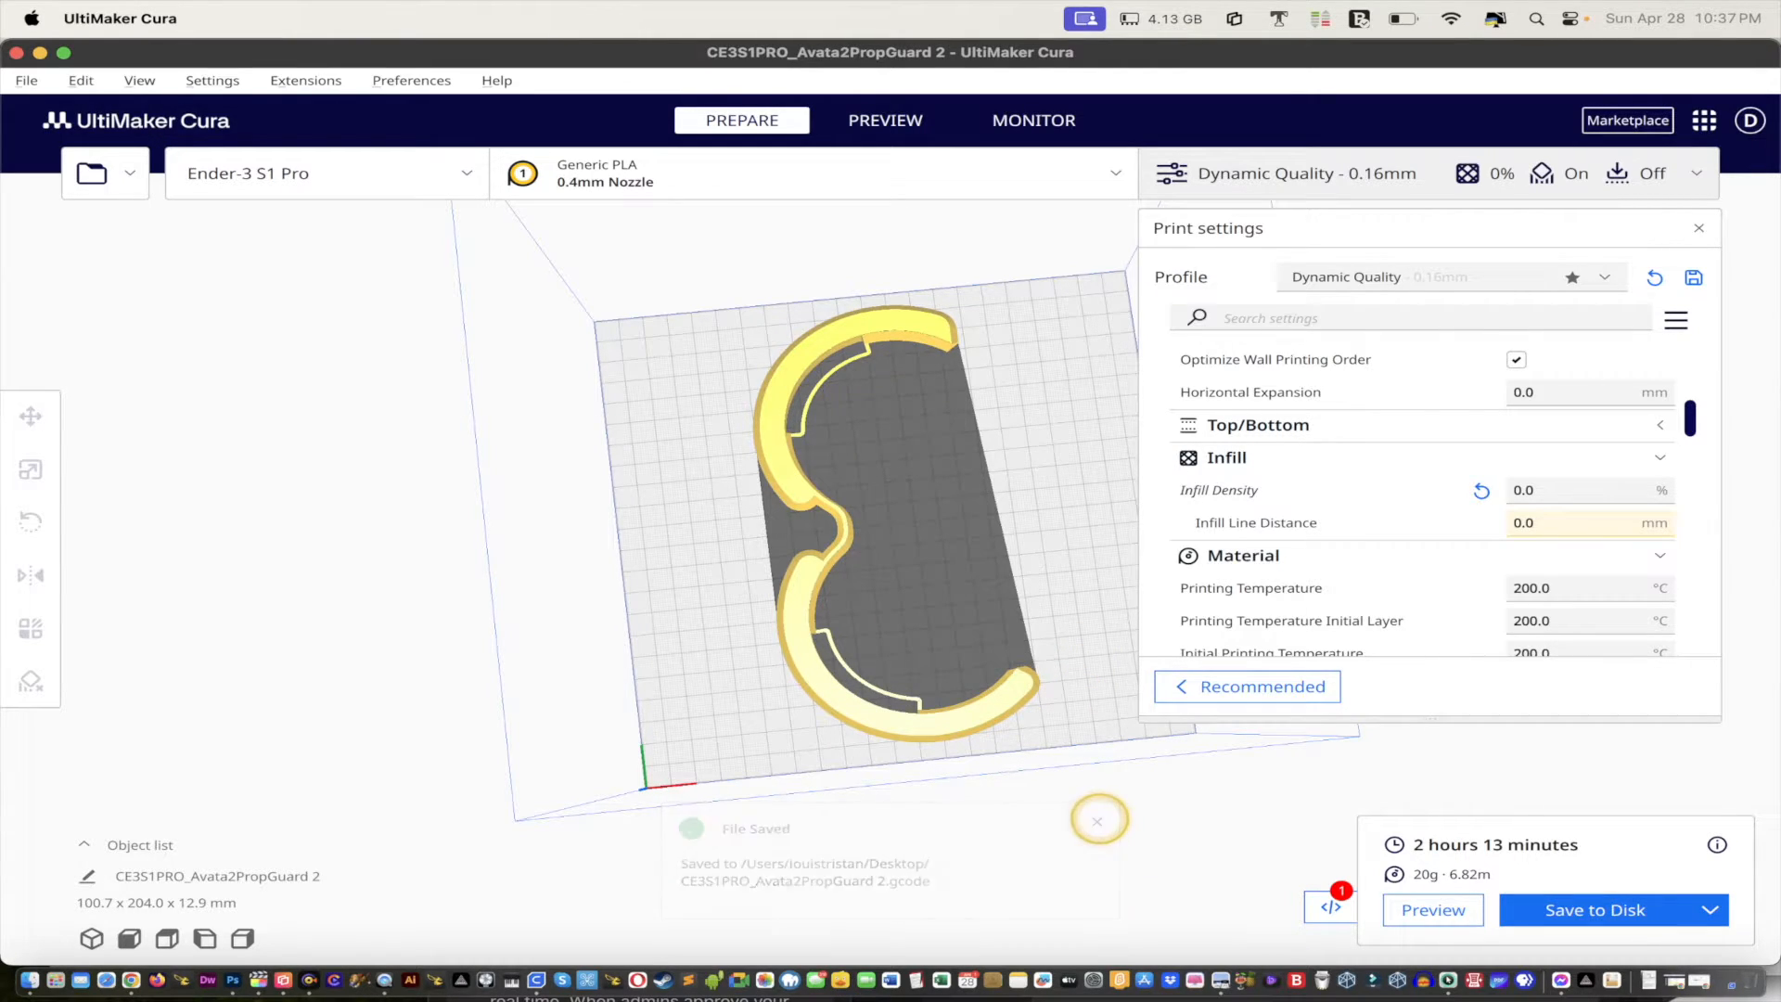
click(1295, 172)
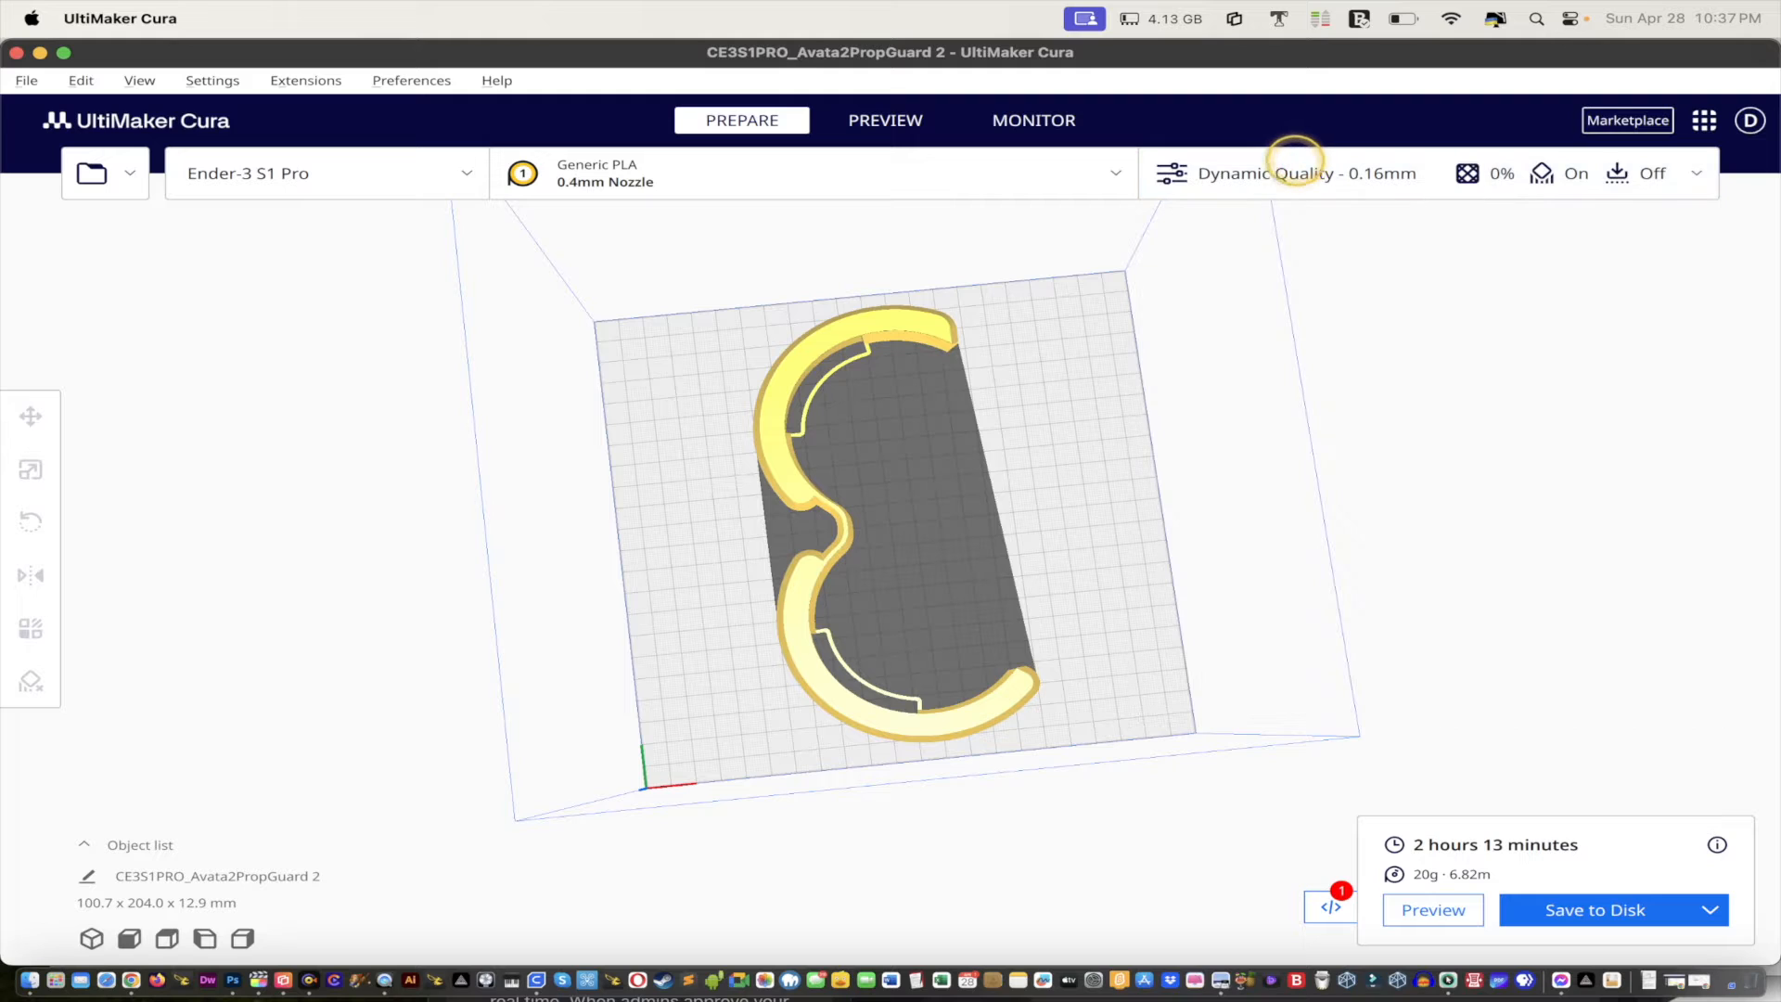
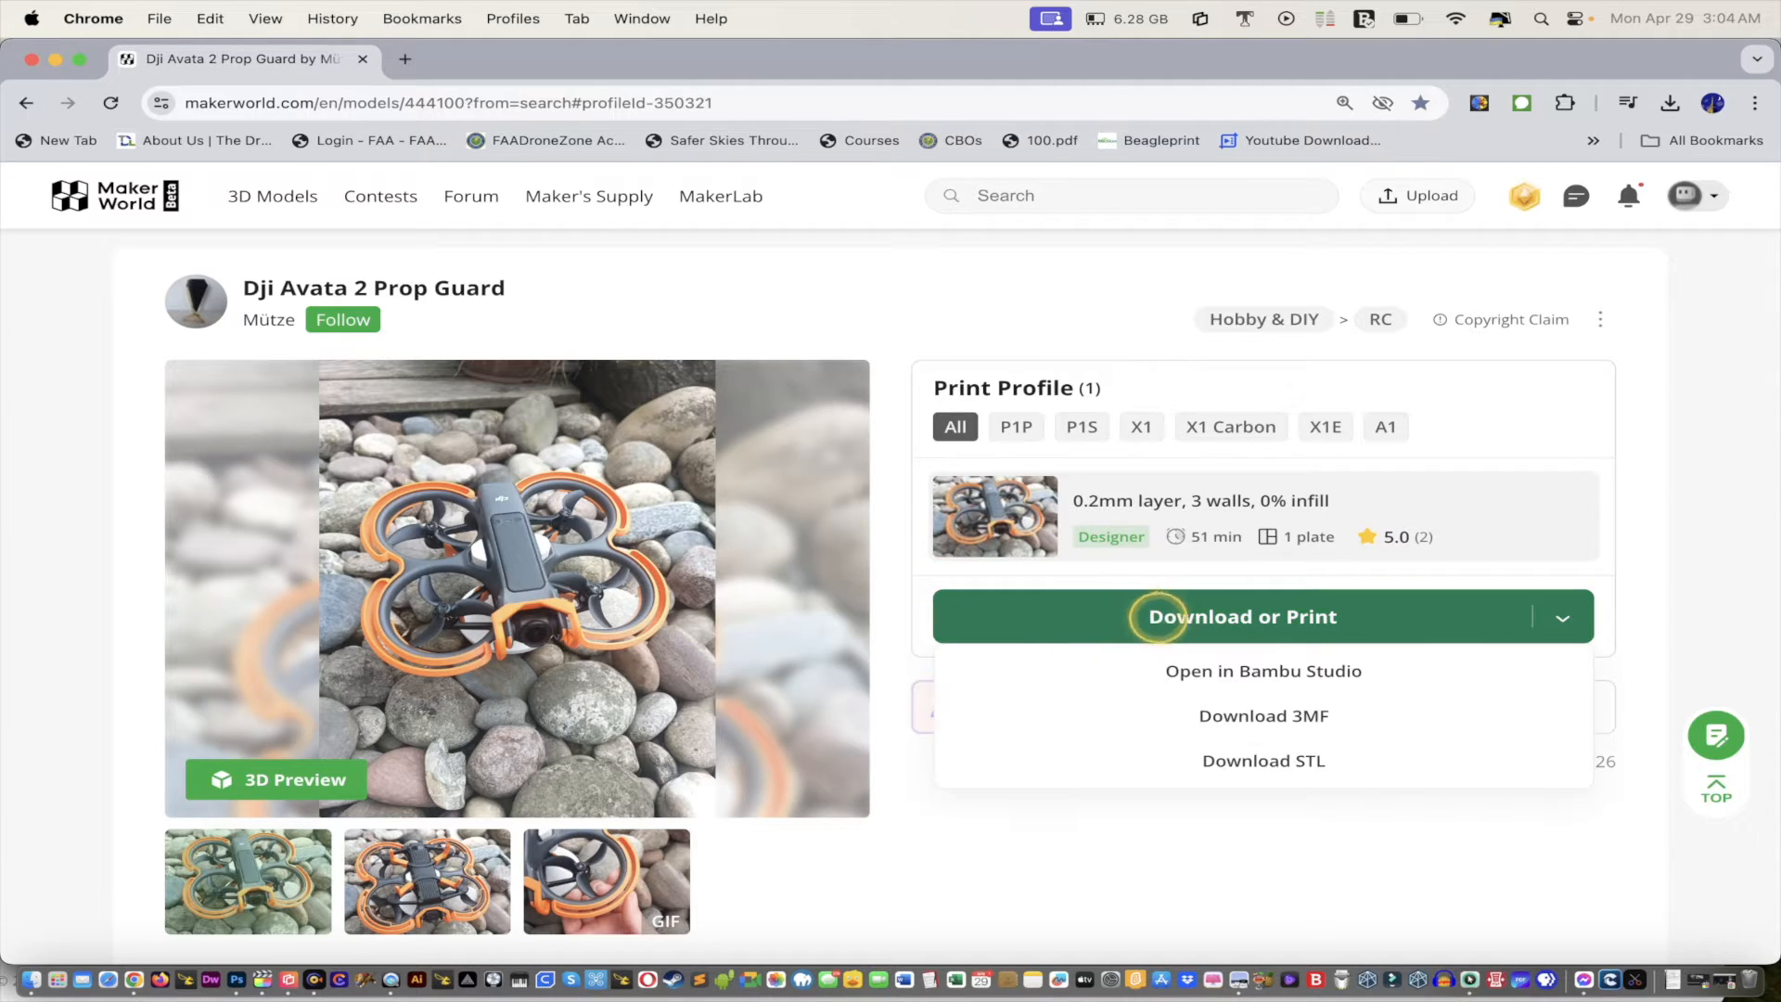
Step: Download the raw STL files of the Dji Avata 2 Prop Guard from its MakerWorld page
mouse_move(1236, 633)
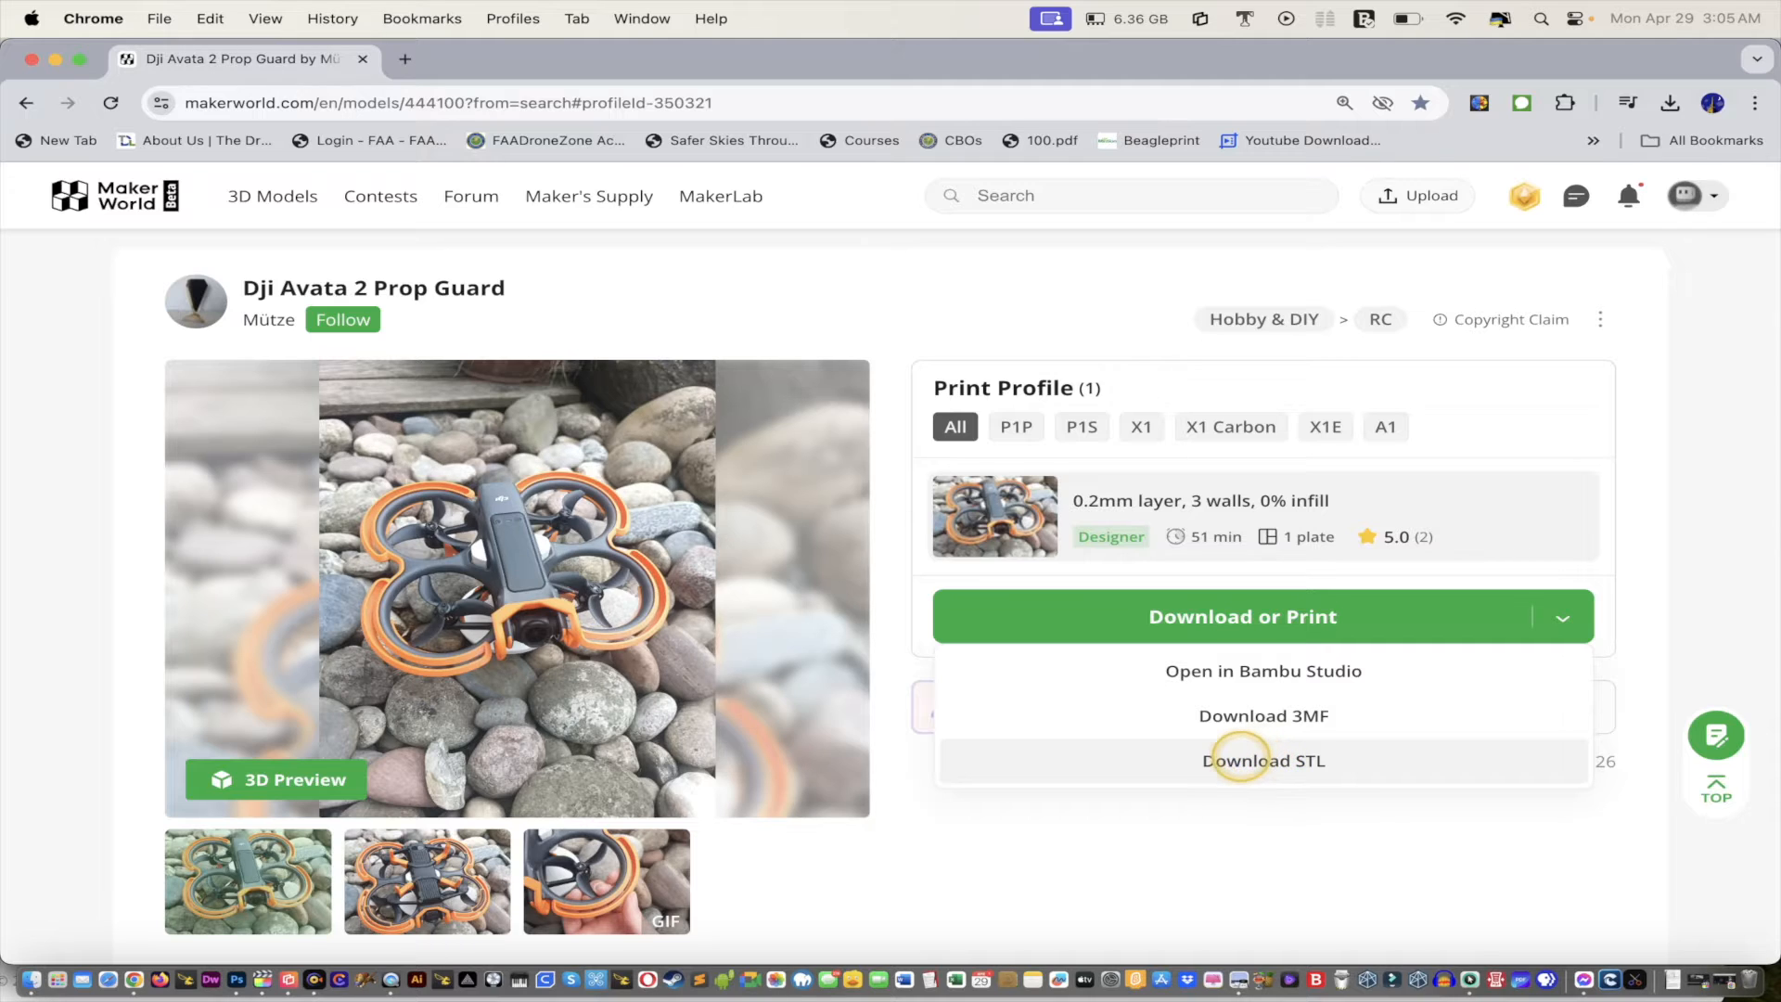
click(1241, 755)
click(861, 821)
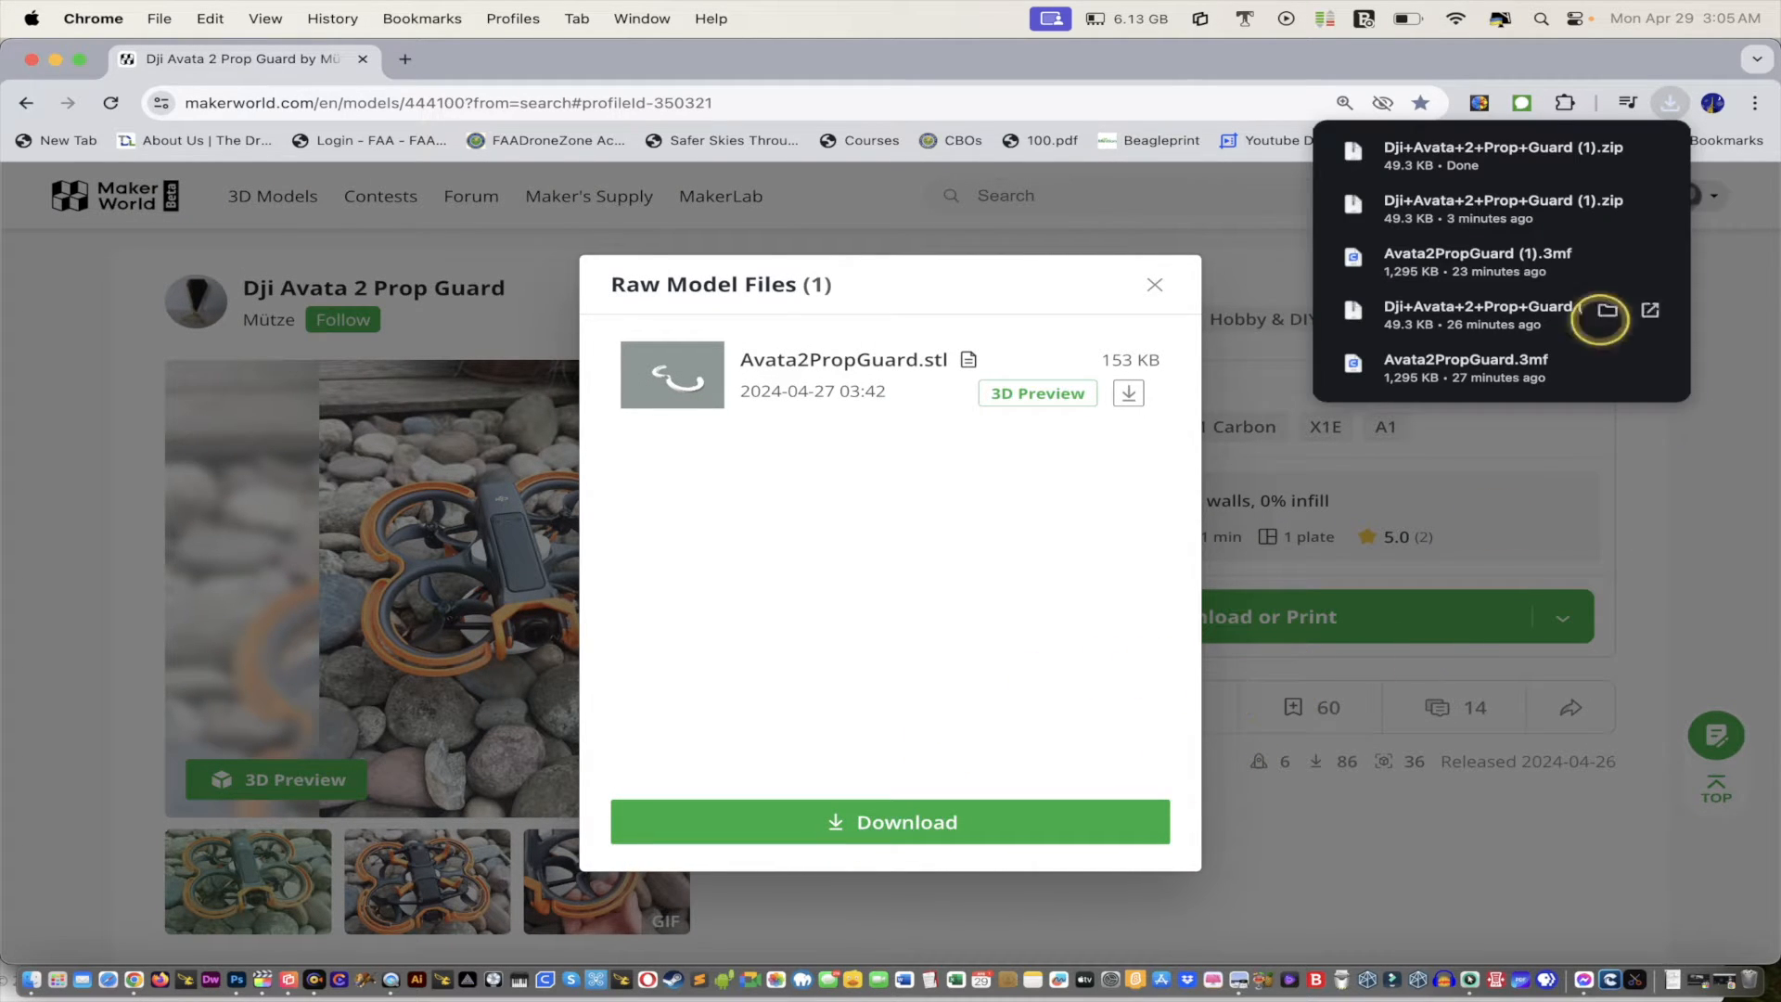
Step: Locate the downloaded Dji+Avata+2+Prop+Guard (1).zip in Finder, extract it, and load the extracted STL into Cura
click(1609, 152)
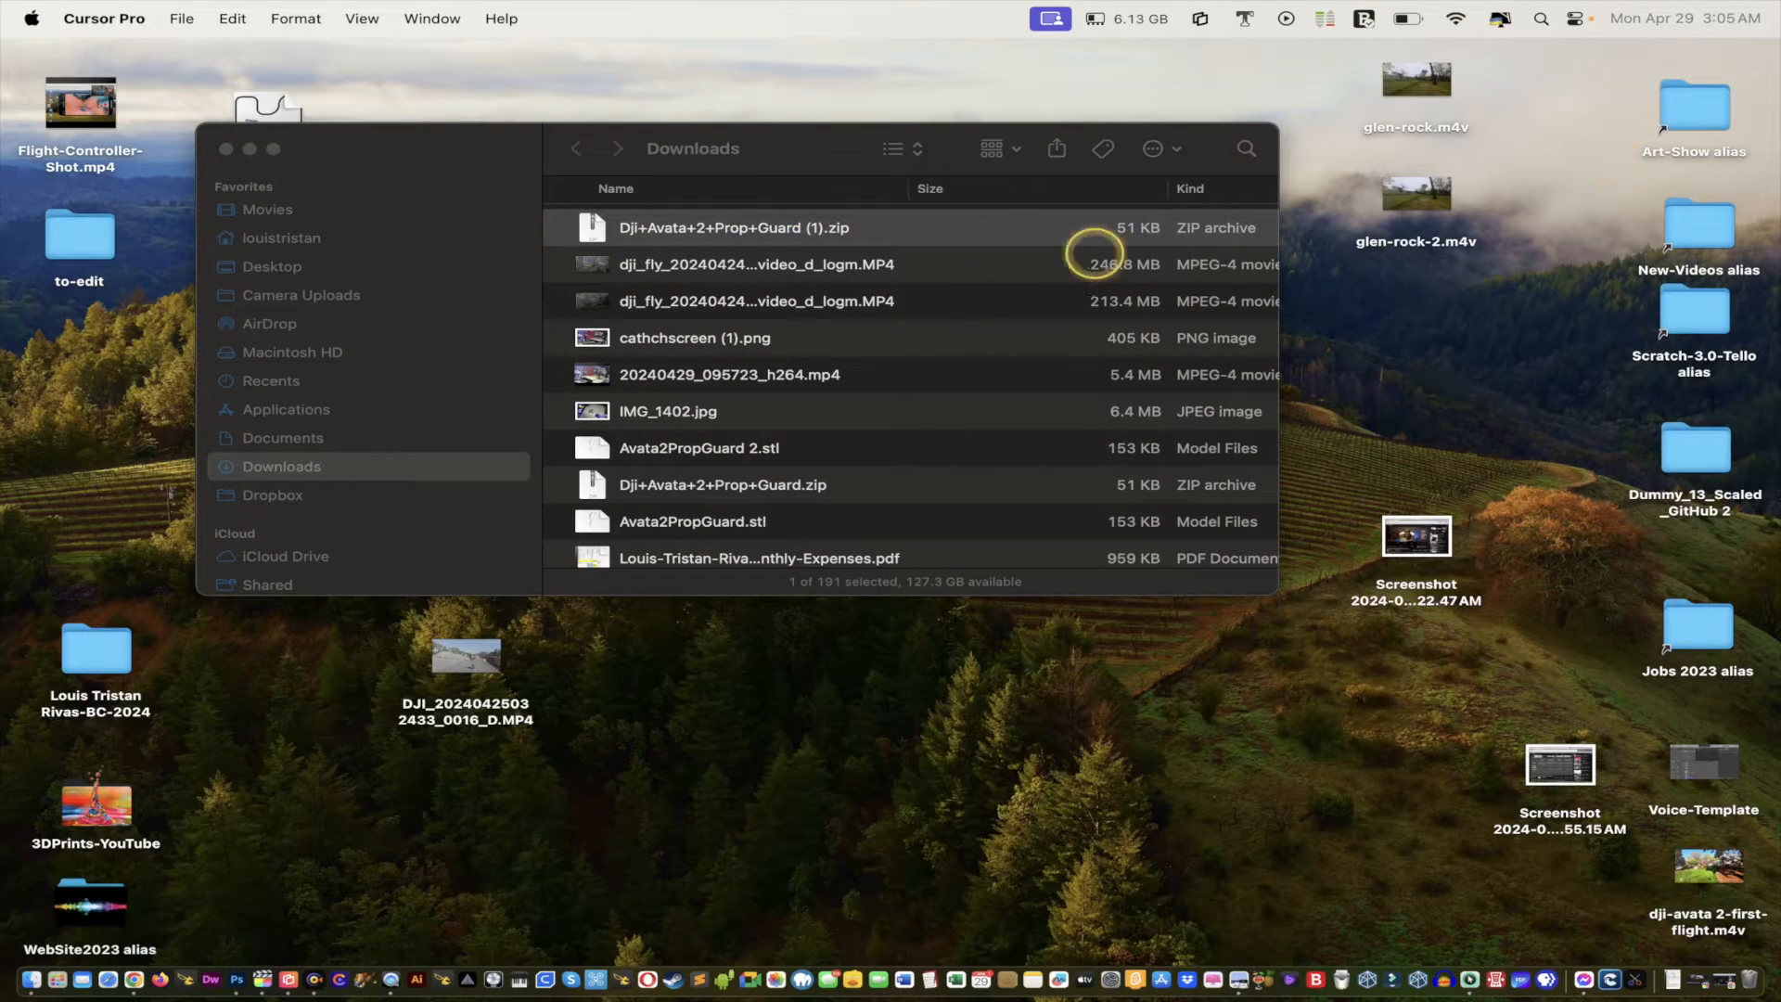
click(594, 226)
double_click(594, 225)
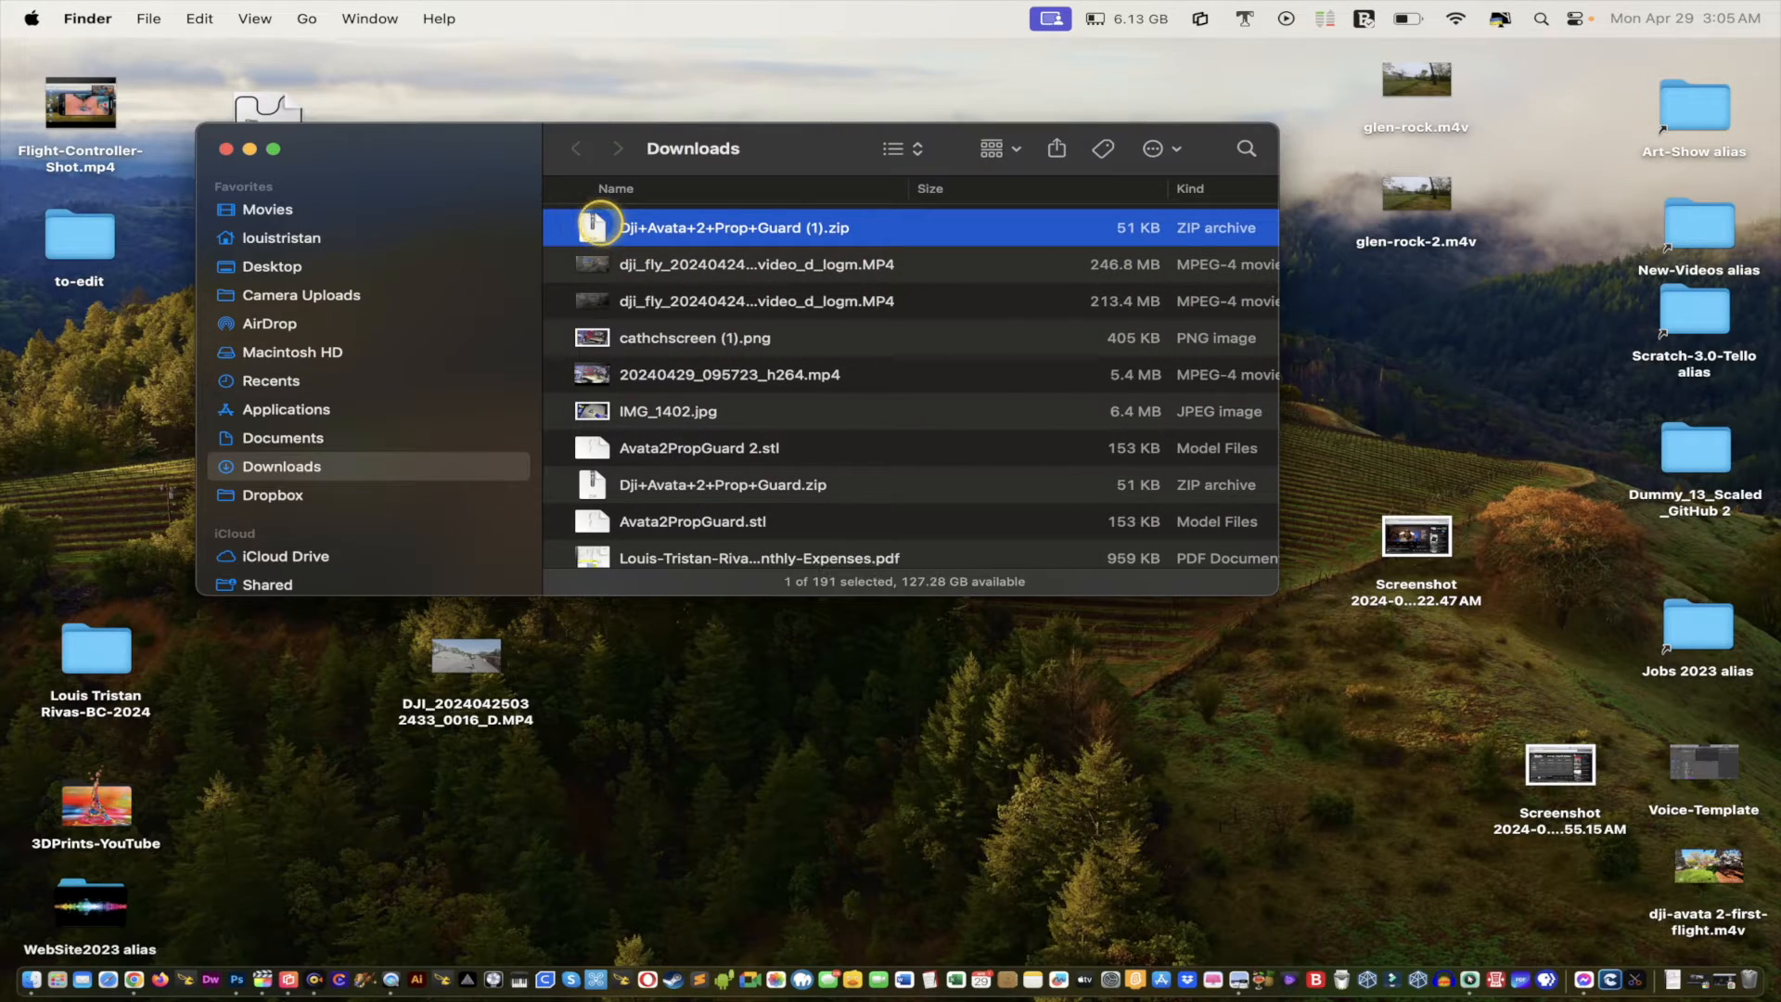
drag(594, 225, 544, 971)
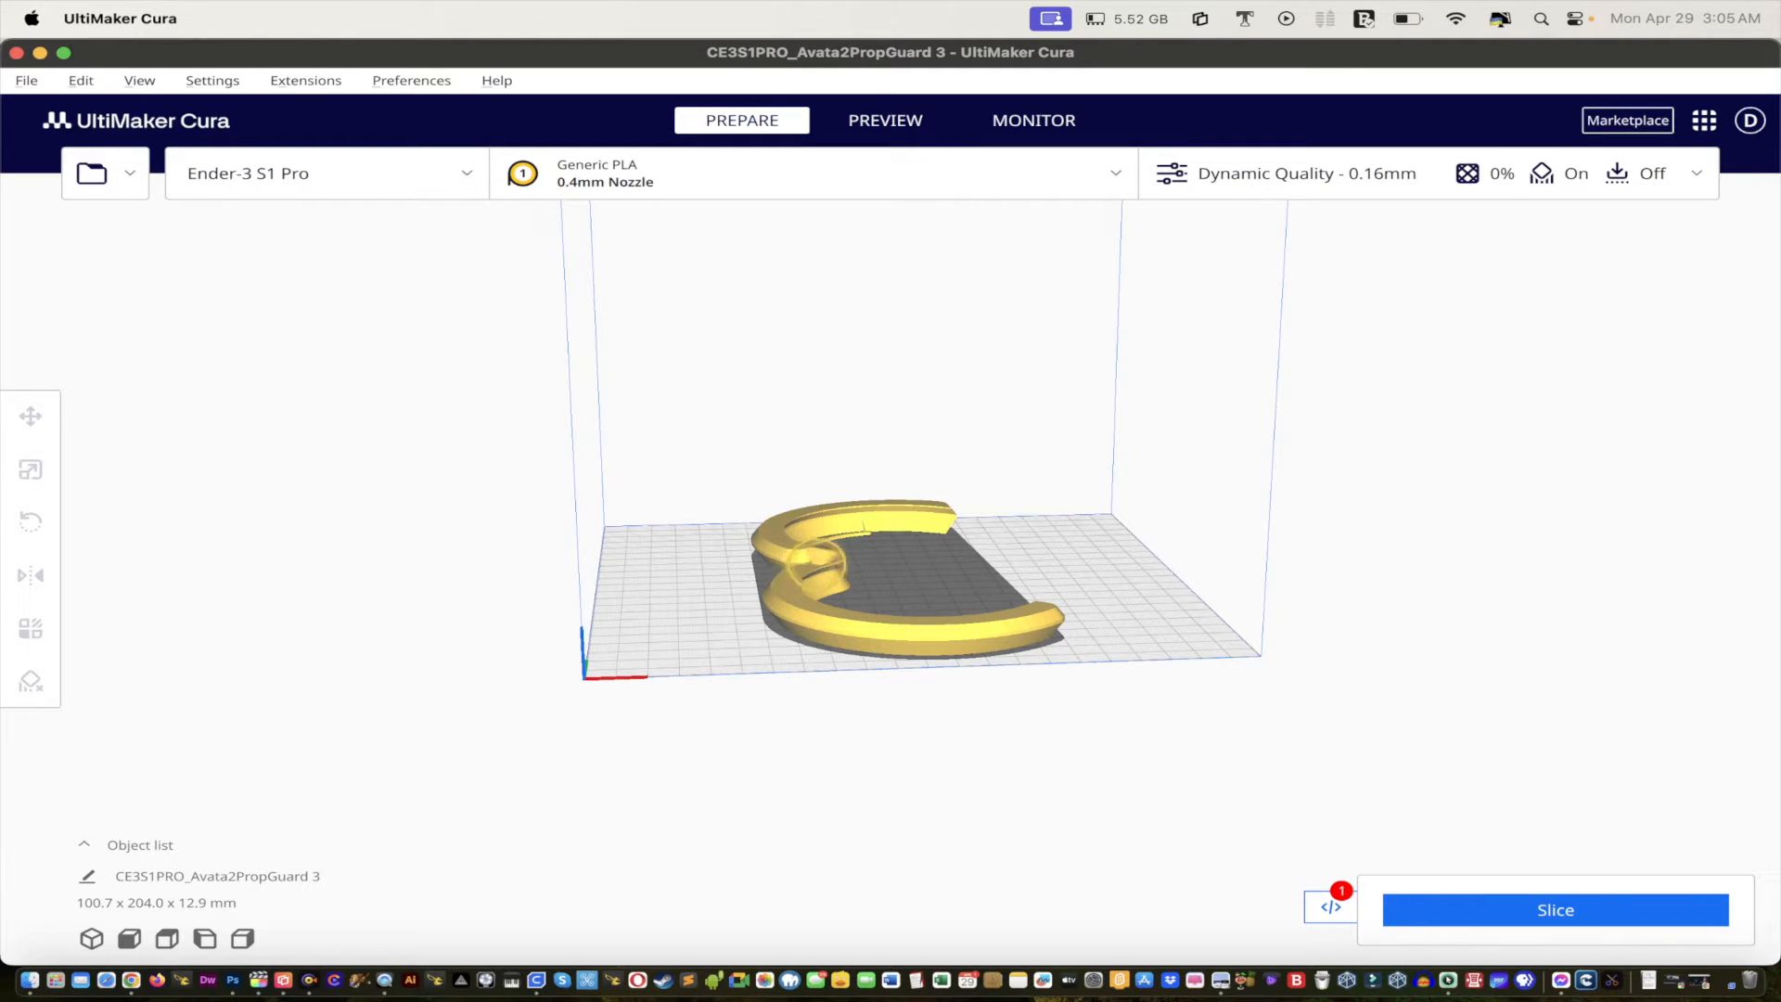
Step: Review the initial layer height, wall line count and infill density for the newly loaded guard
click(805, 567)
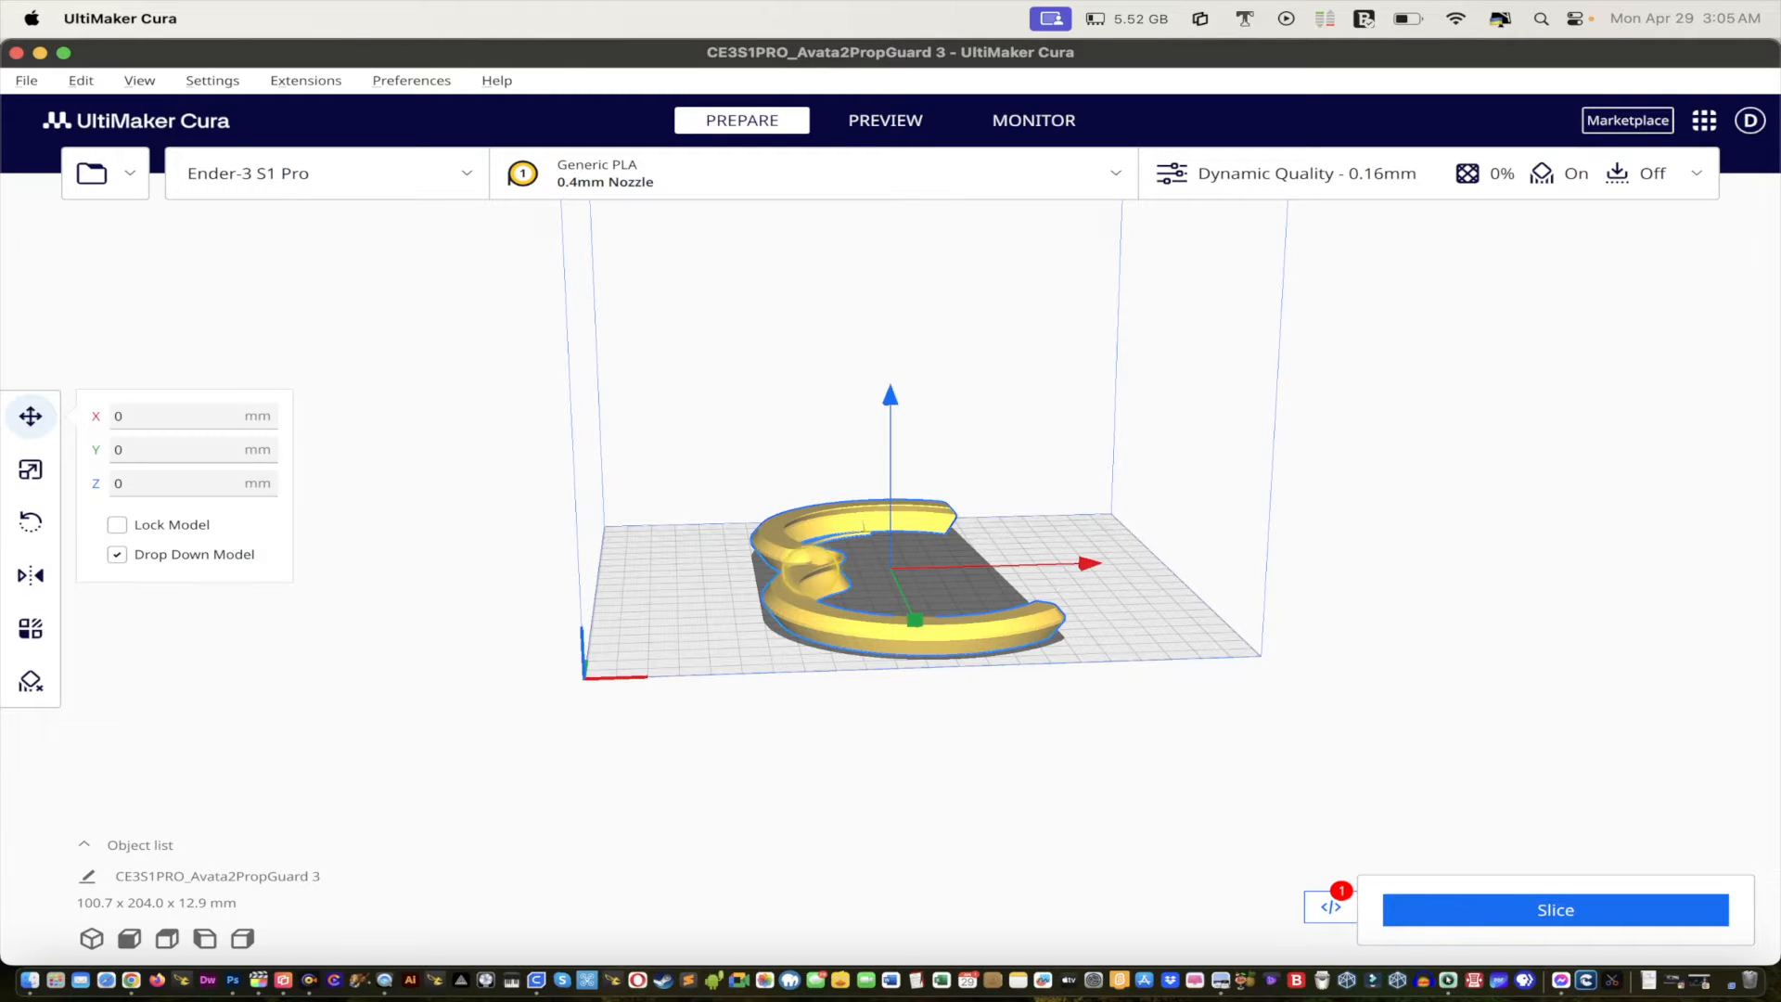
click(1259, 179)
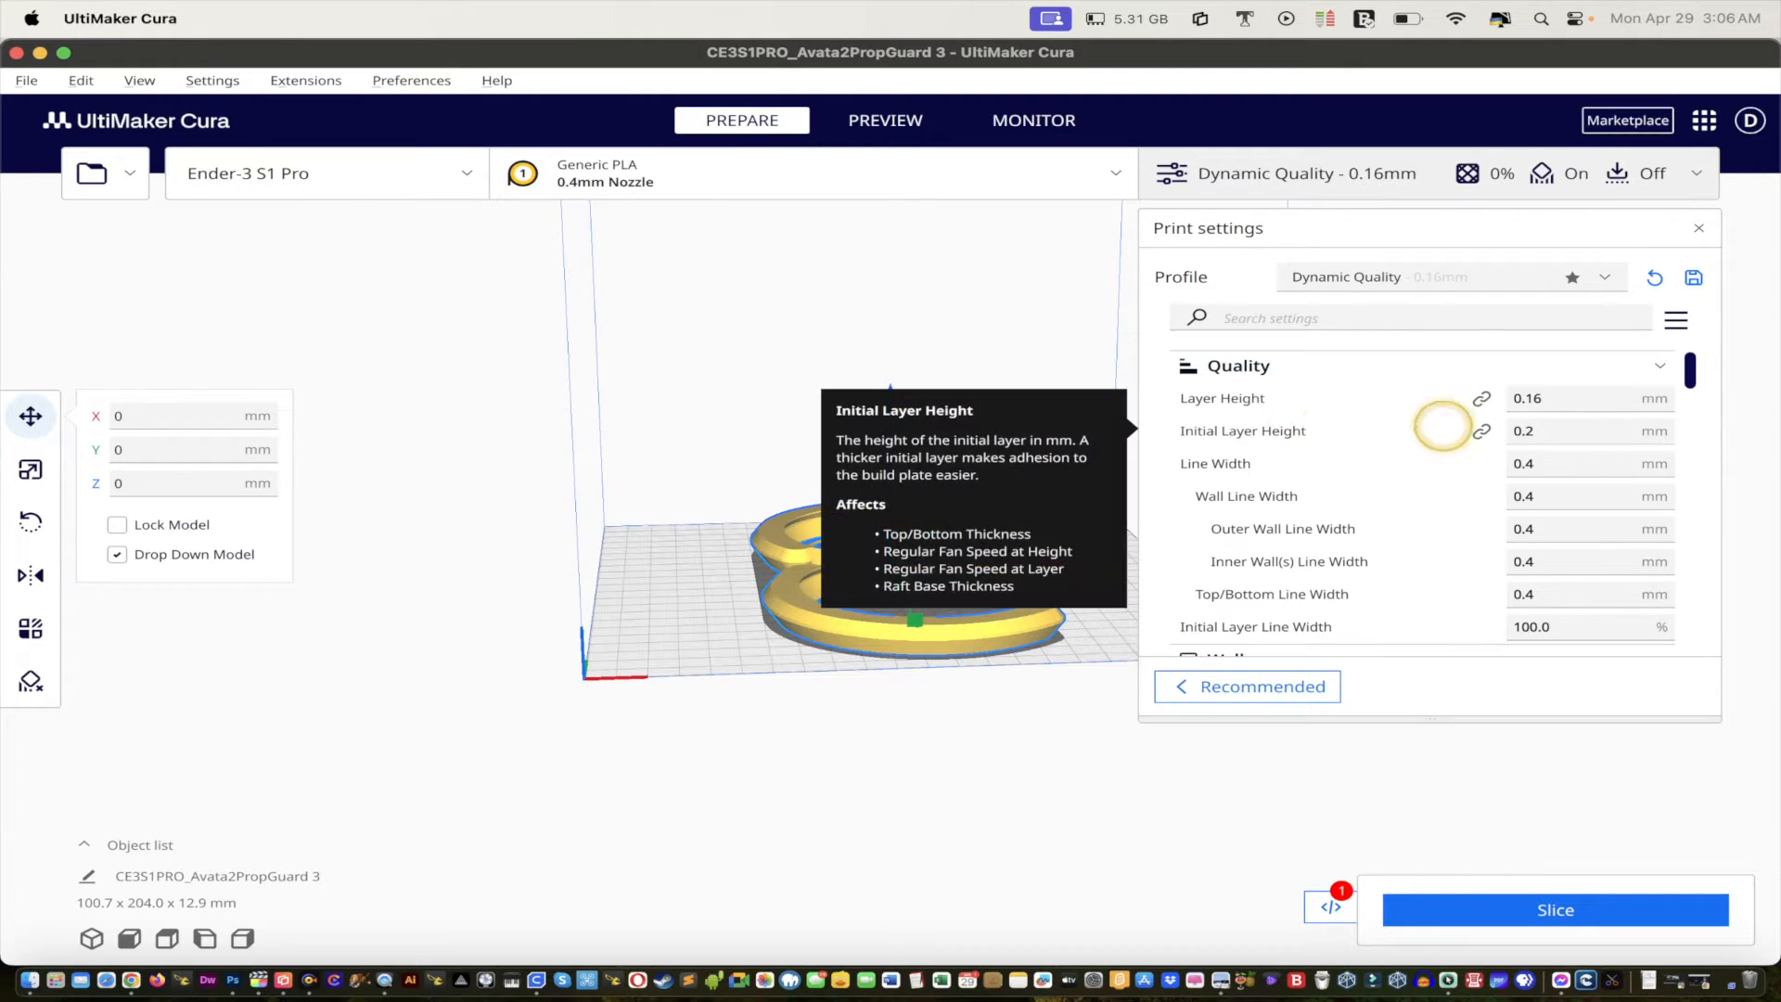
click(1544, 436)
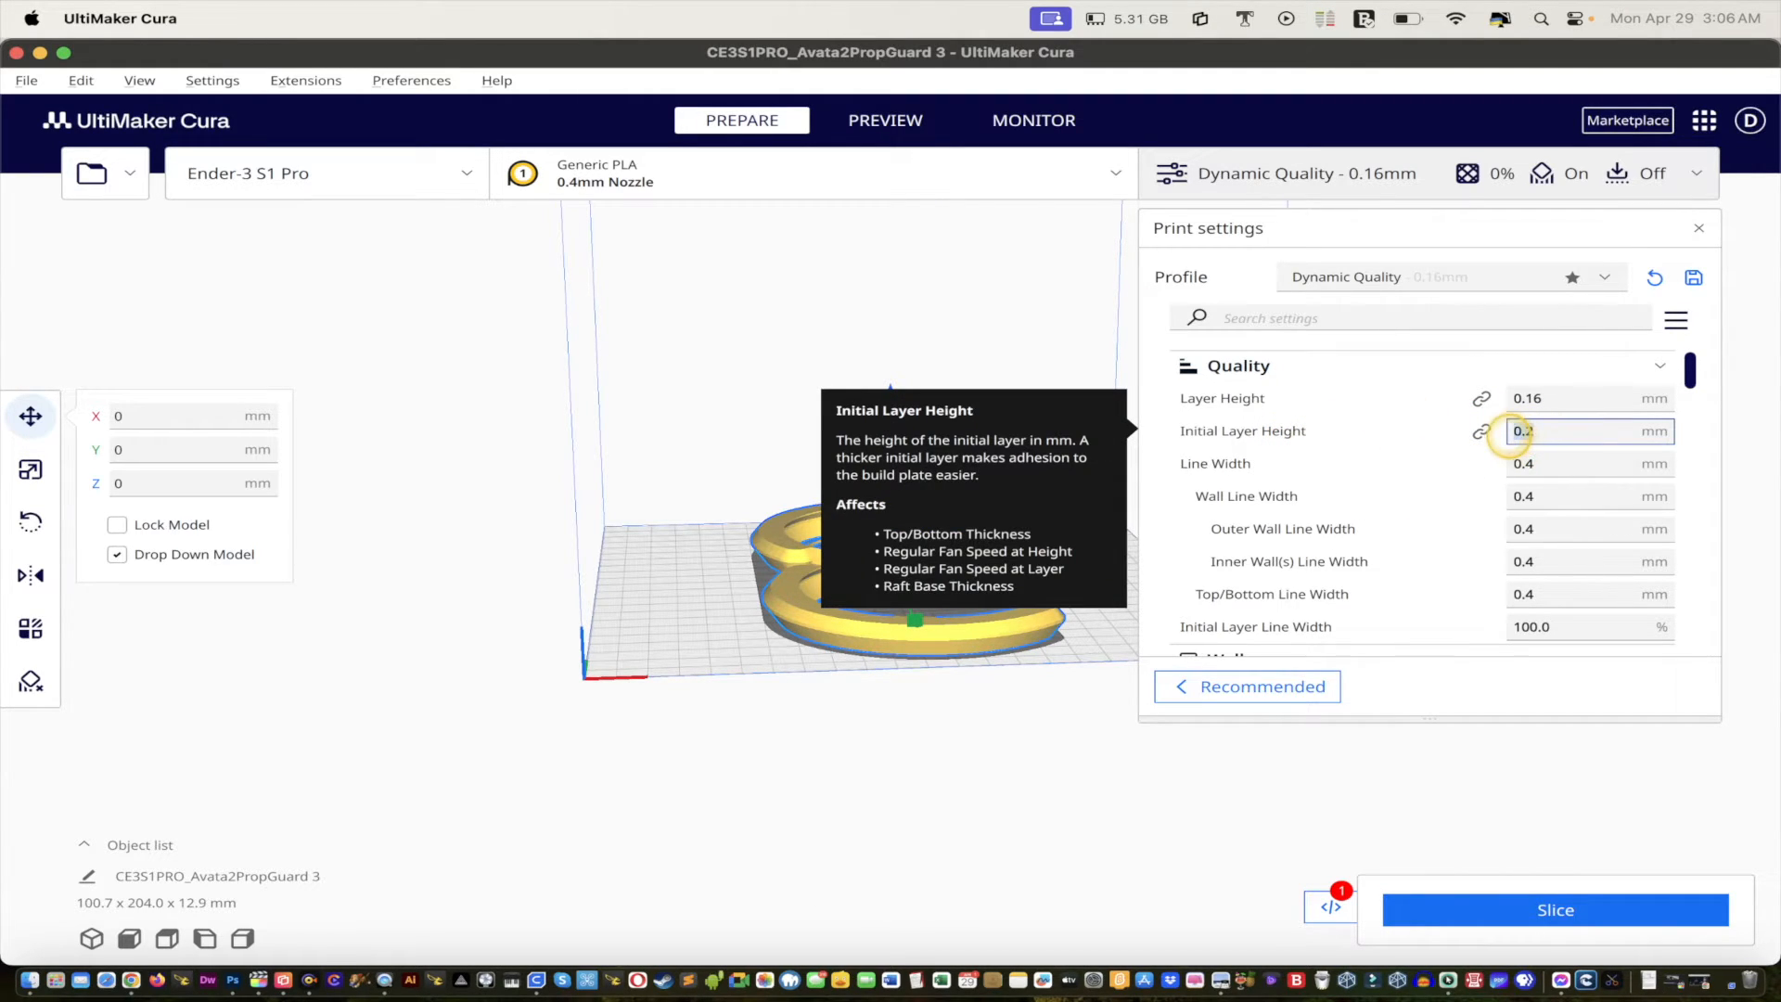
scroll(1425, 543, down, 3)
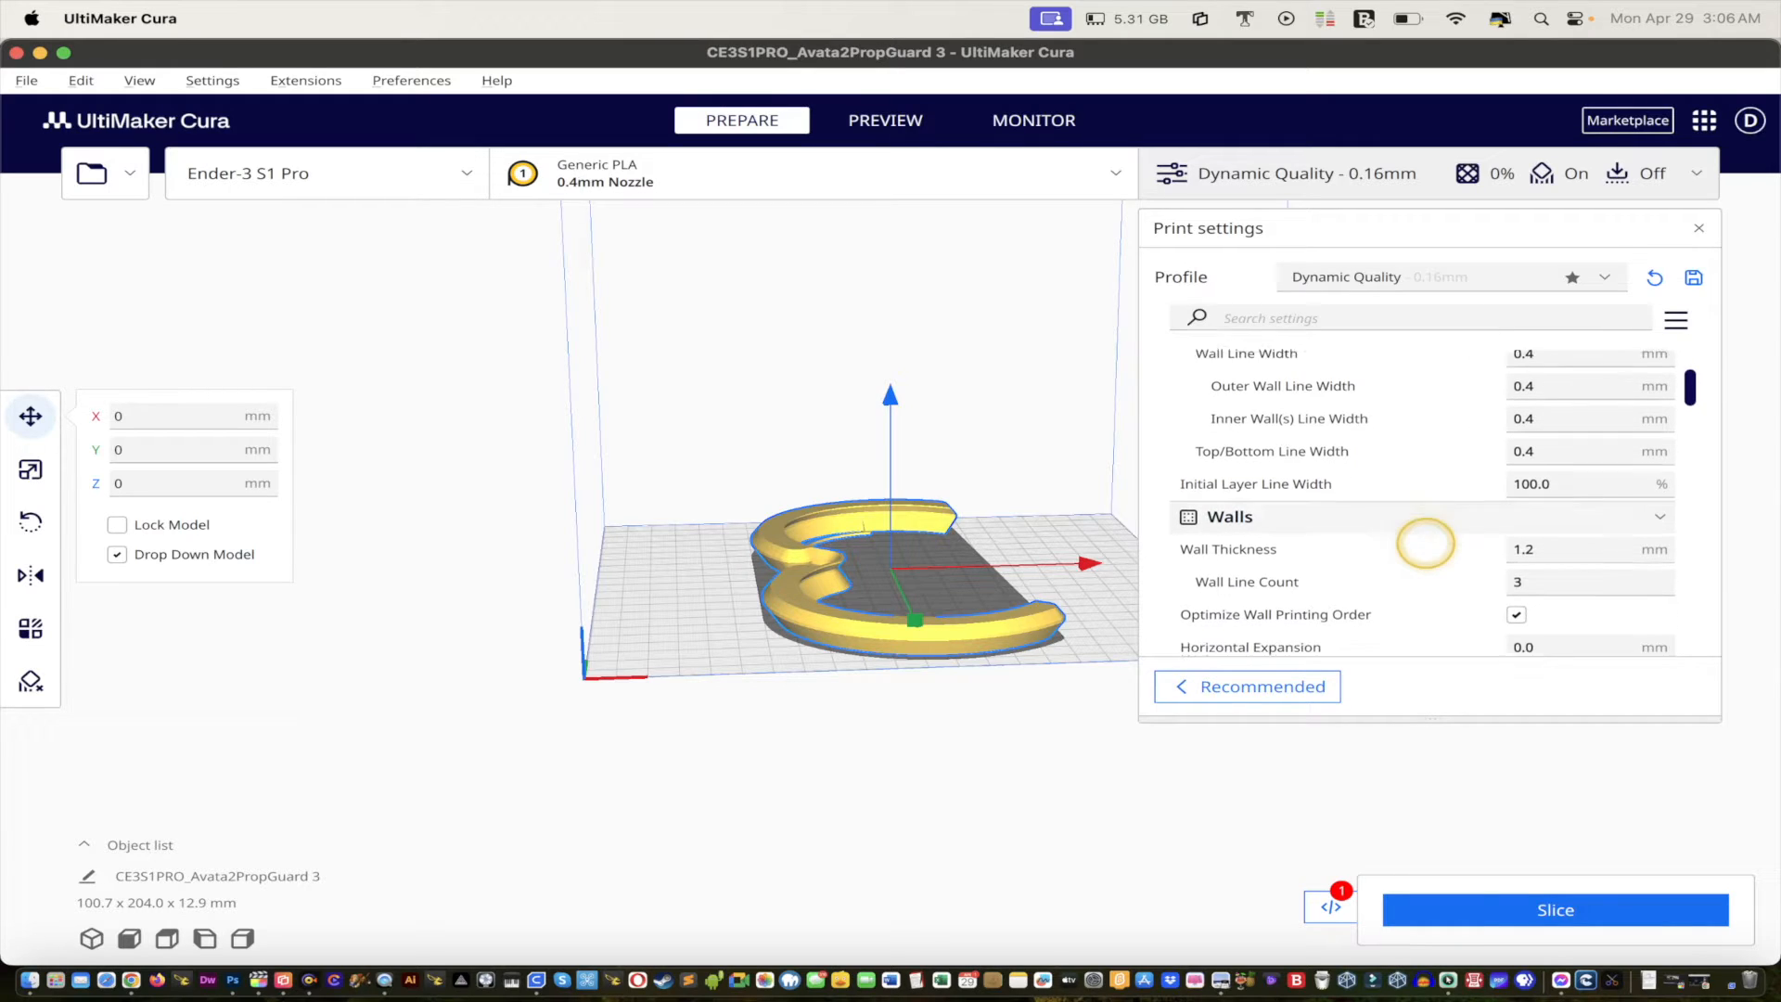
click(1529, 559)
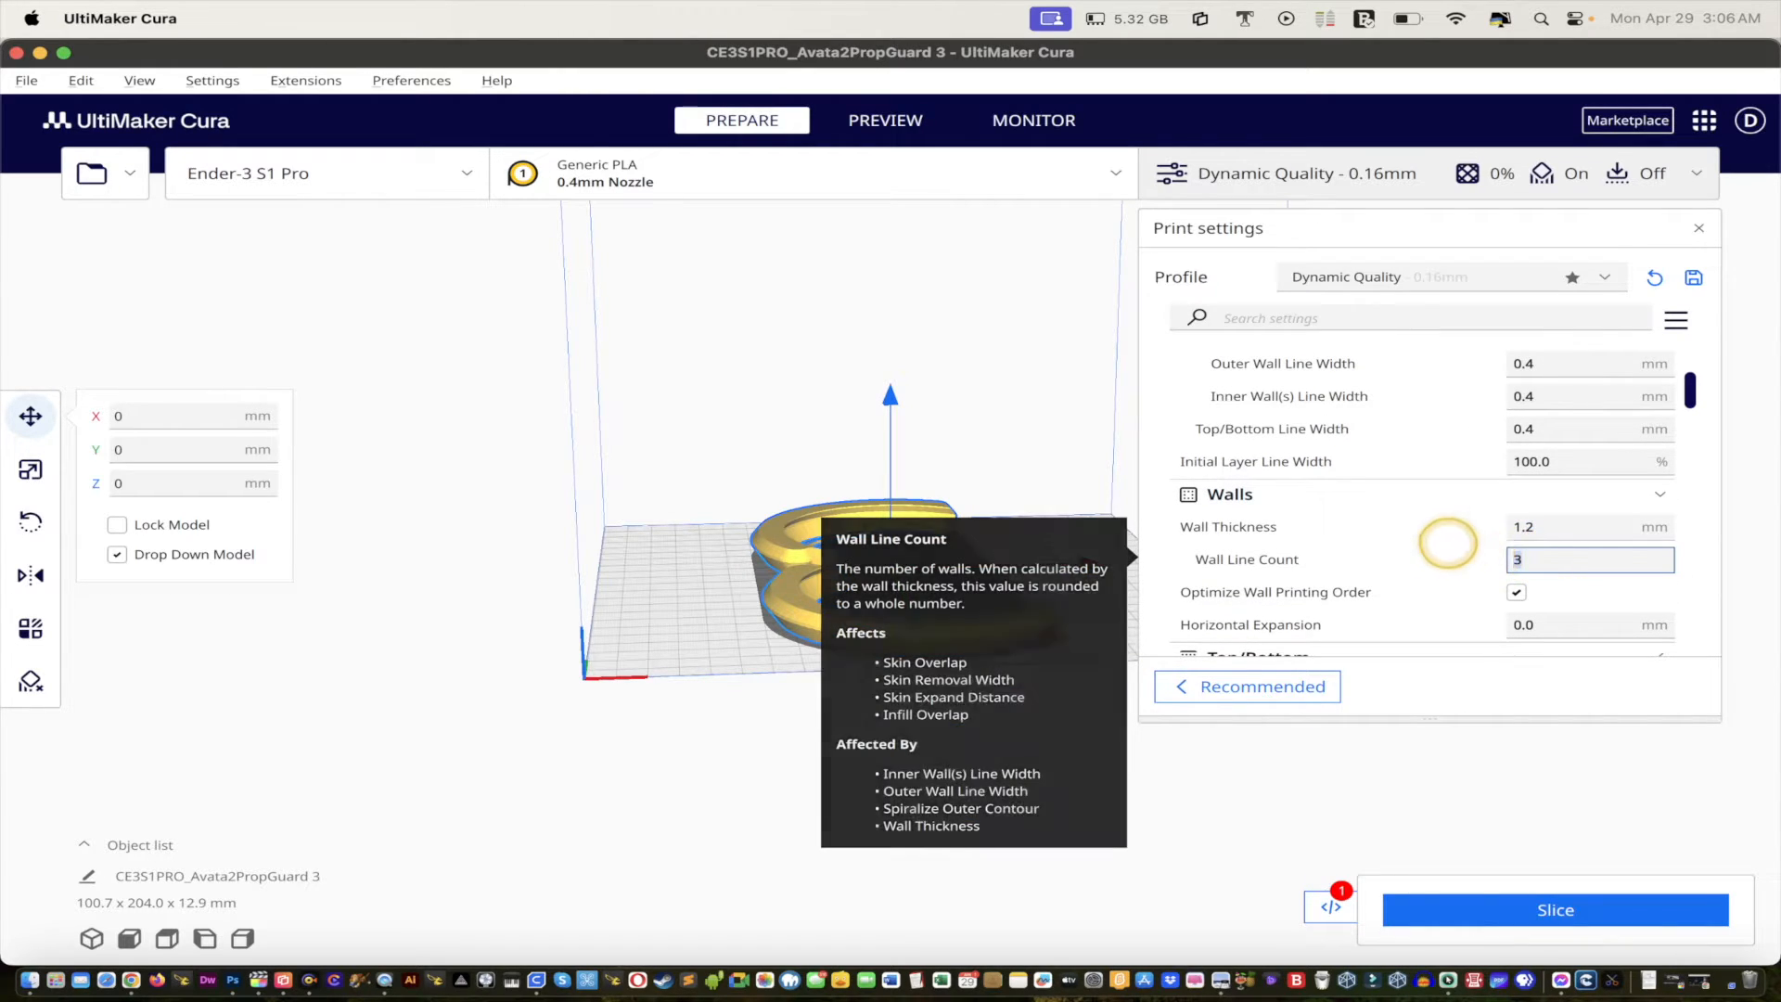
scroll(1447, 538, down, 5)
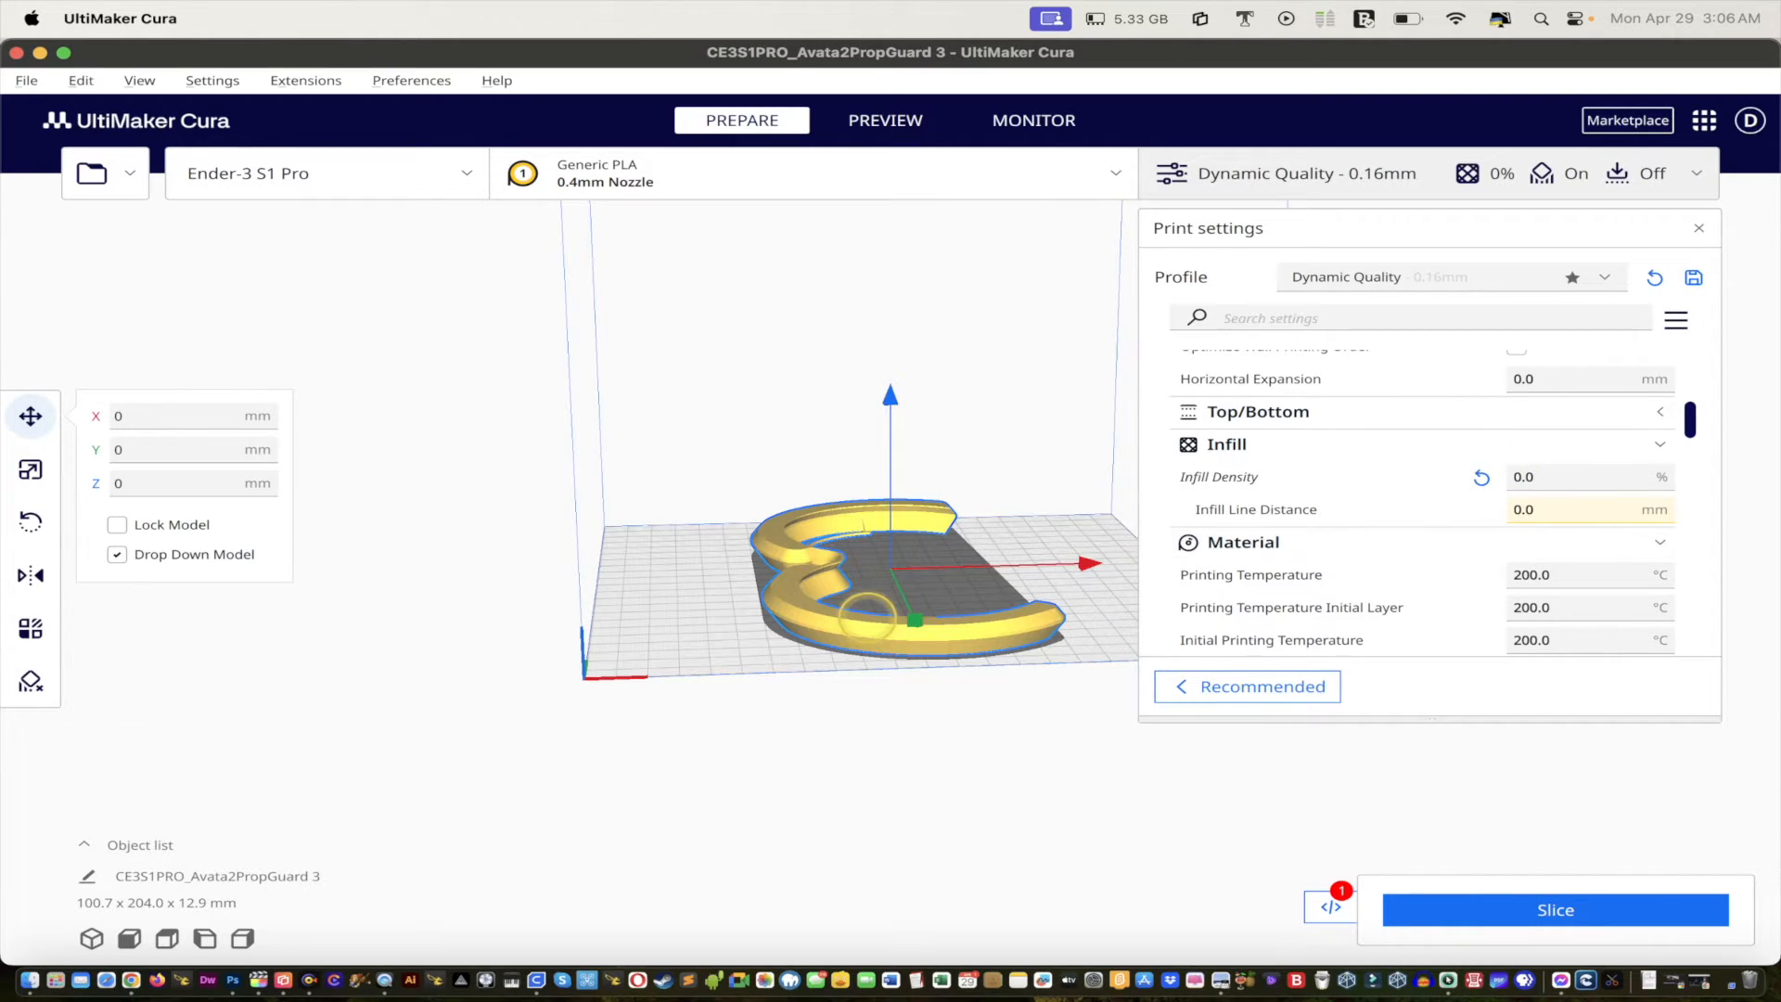
Step: Switch to Chrome, dismiss the raw model files dialog, and check the designer's print profile details and model description
click(131, 979)
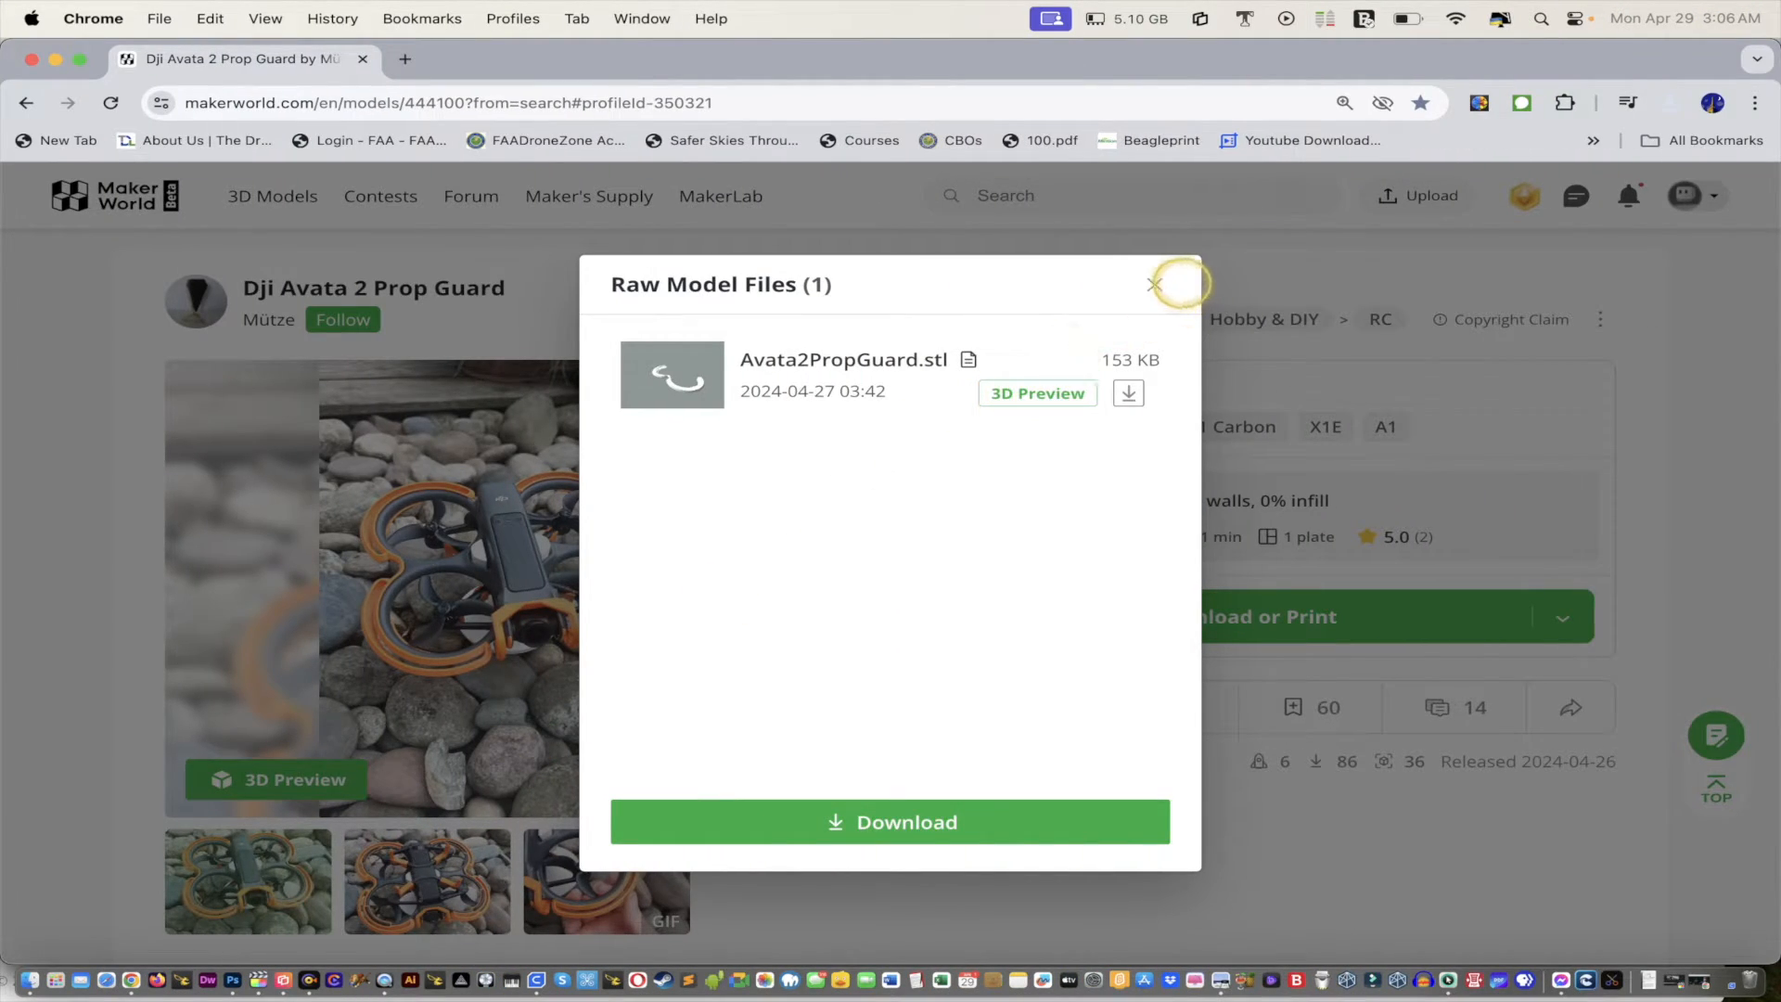
click(1154, 285)
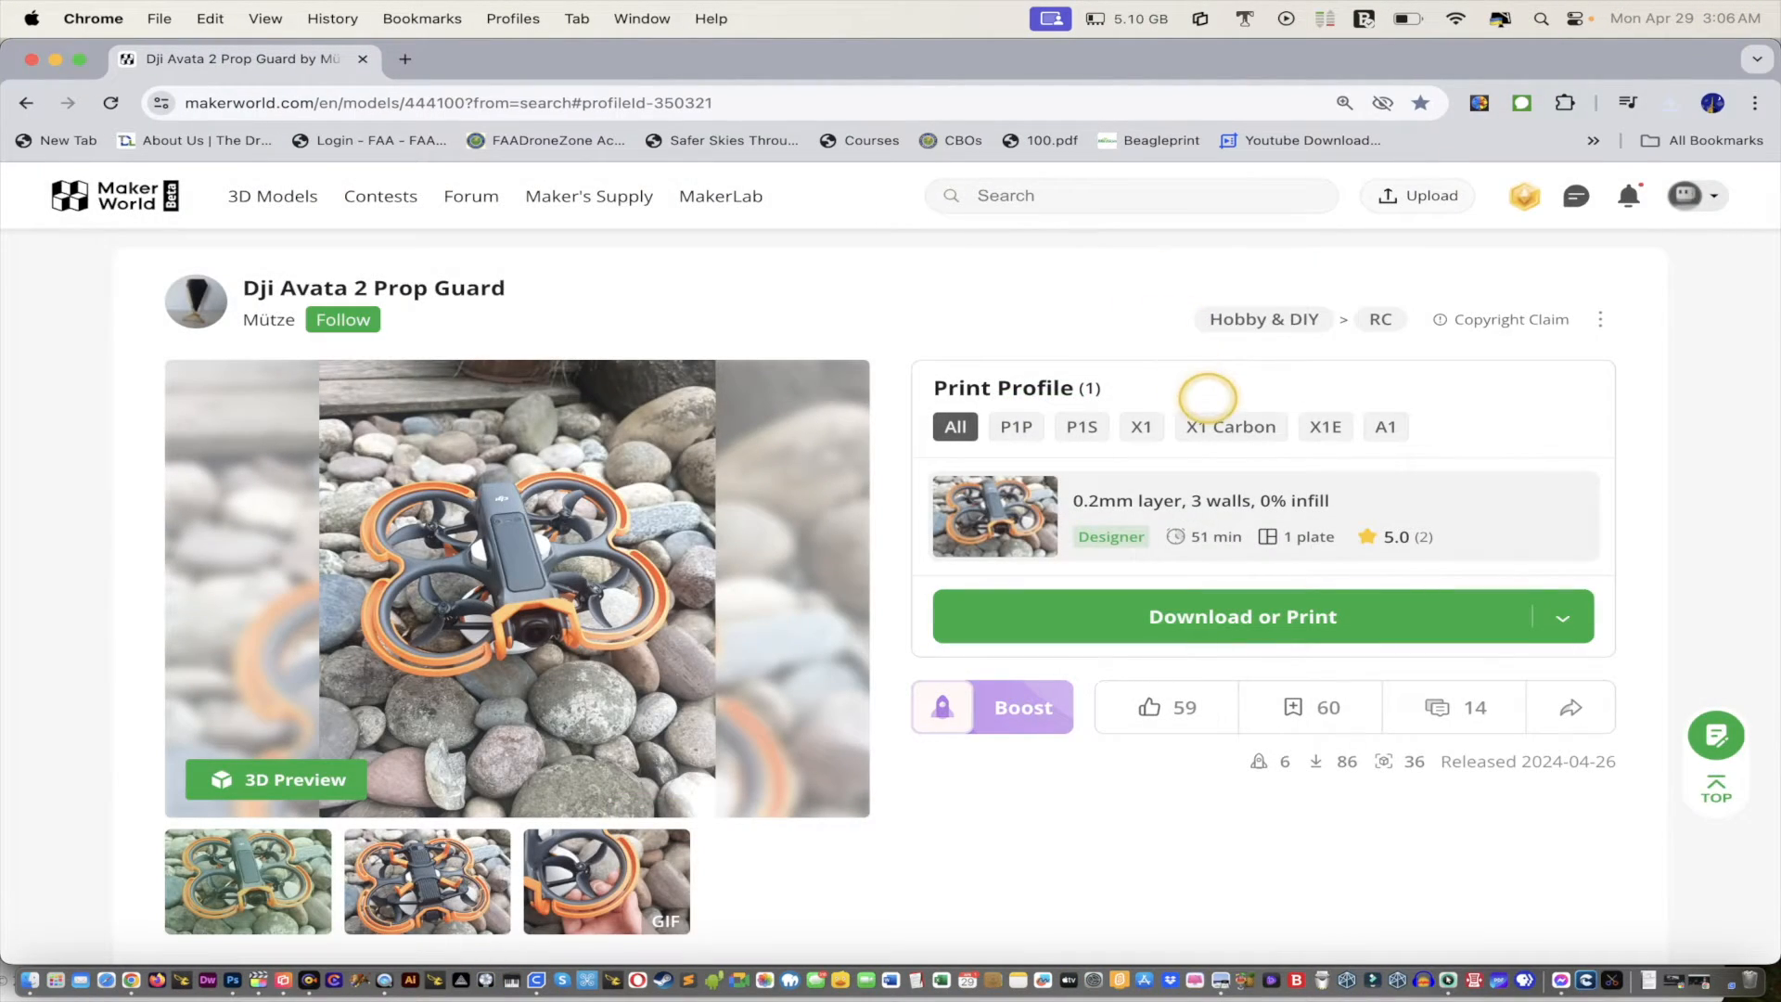
mouse_move(1168, 500)
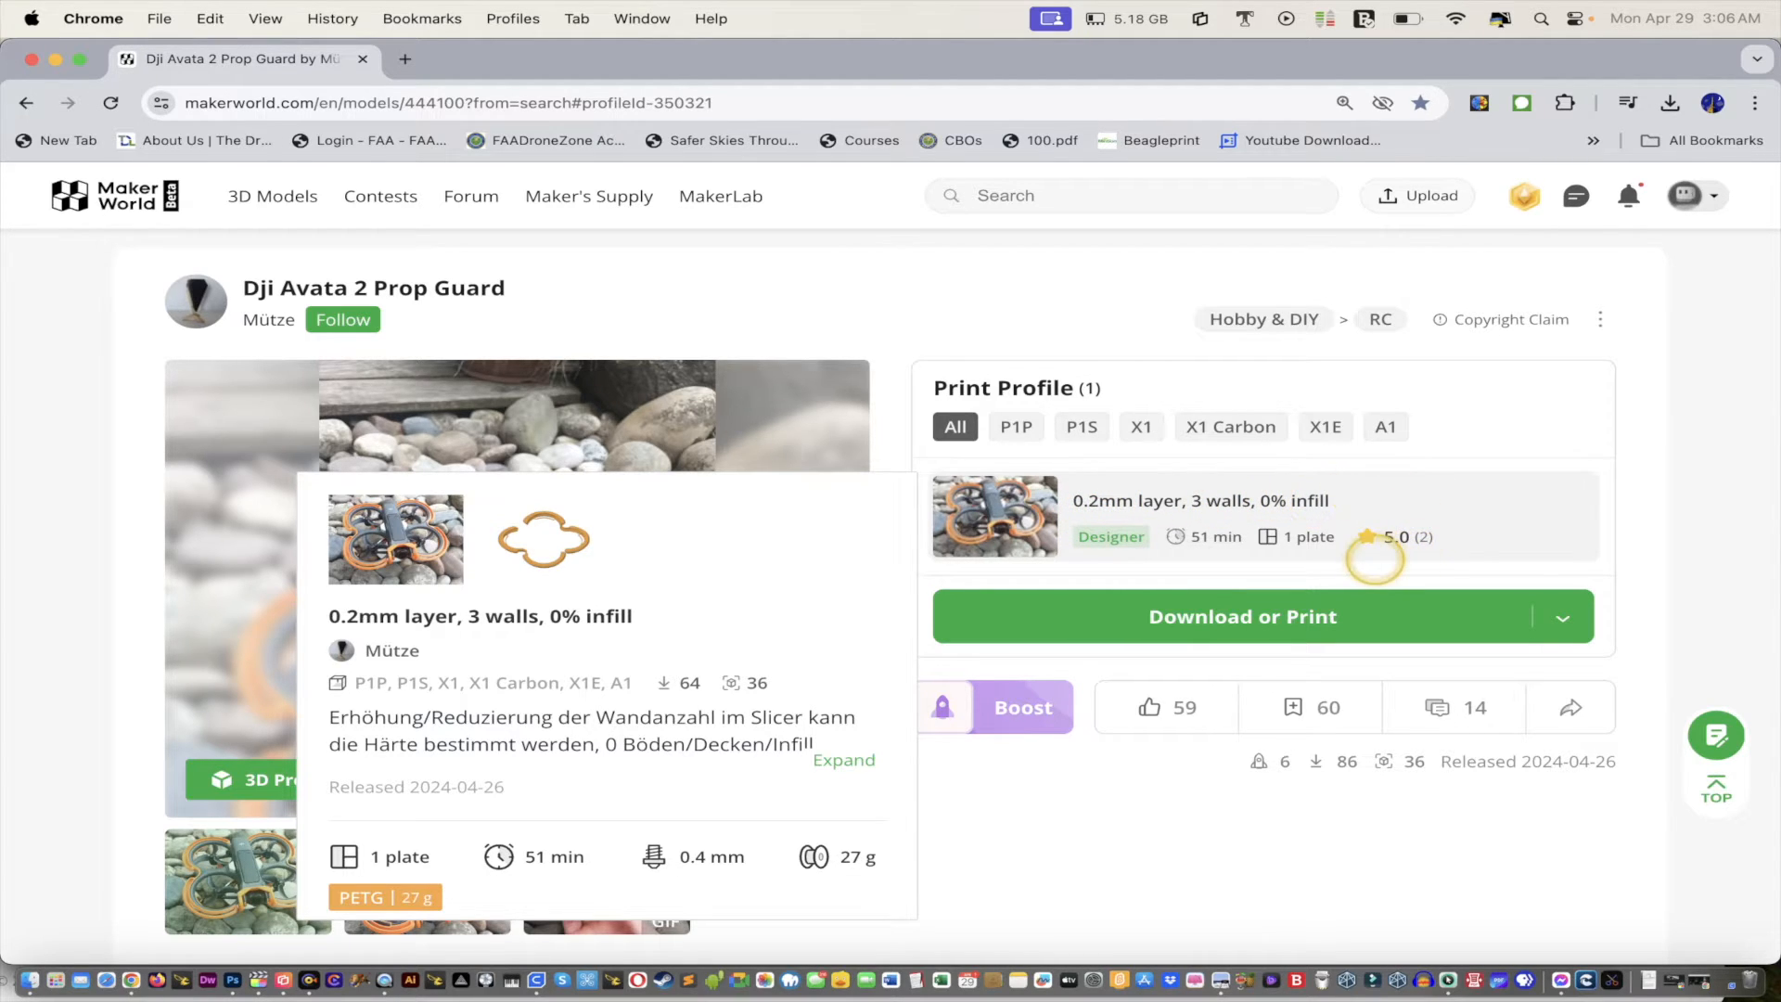
scroll(1378, 552, down, 6)
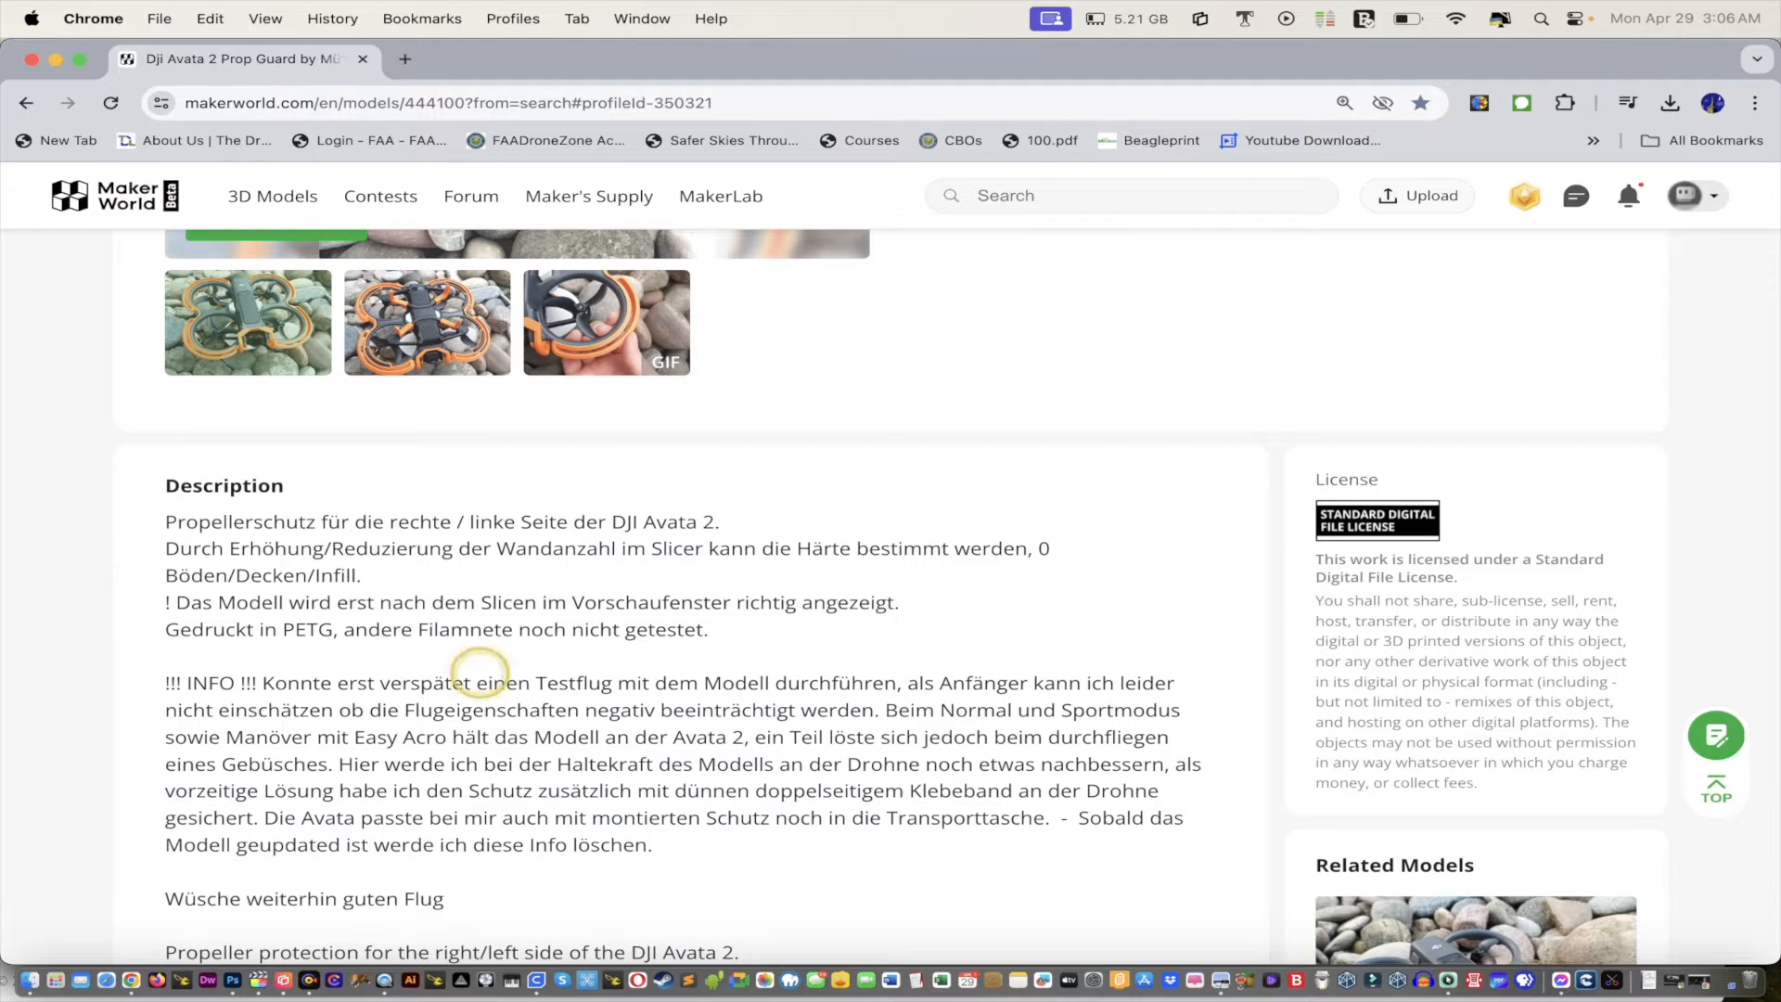
Step: Return to Cura, close the print settings, and mirror the prop guard along the X axis for the drone's opposite side
click(536, 979)
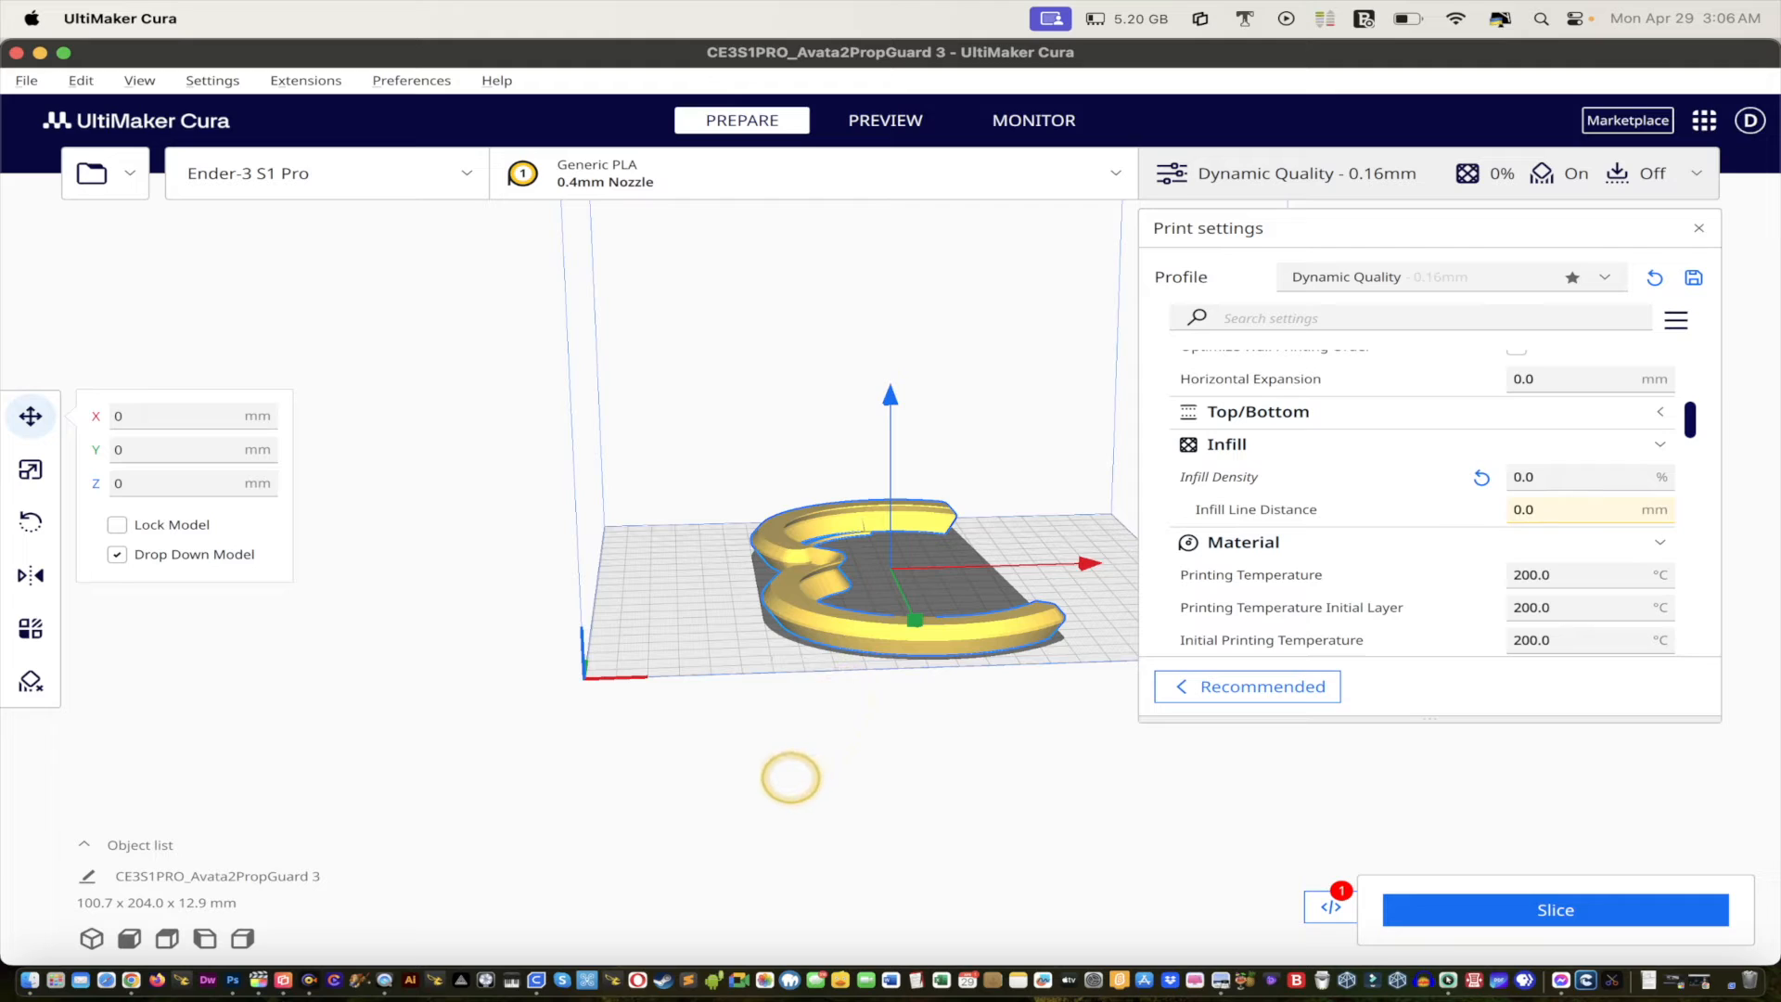
click(1283, 172)
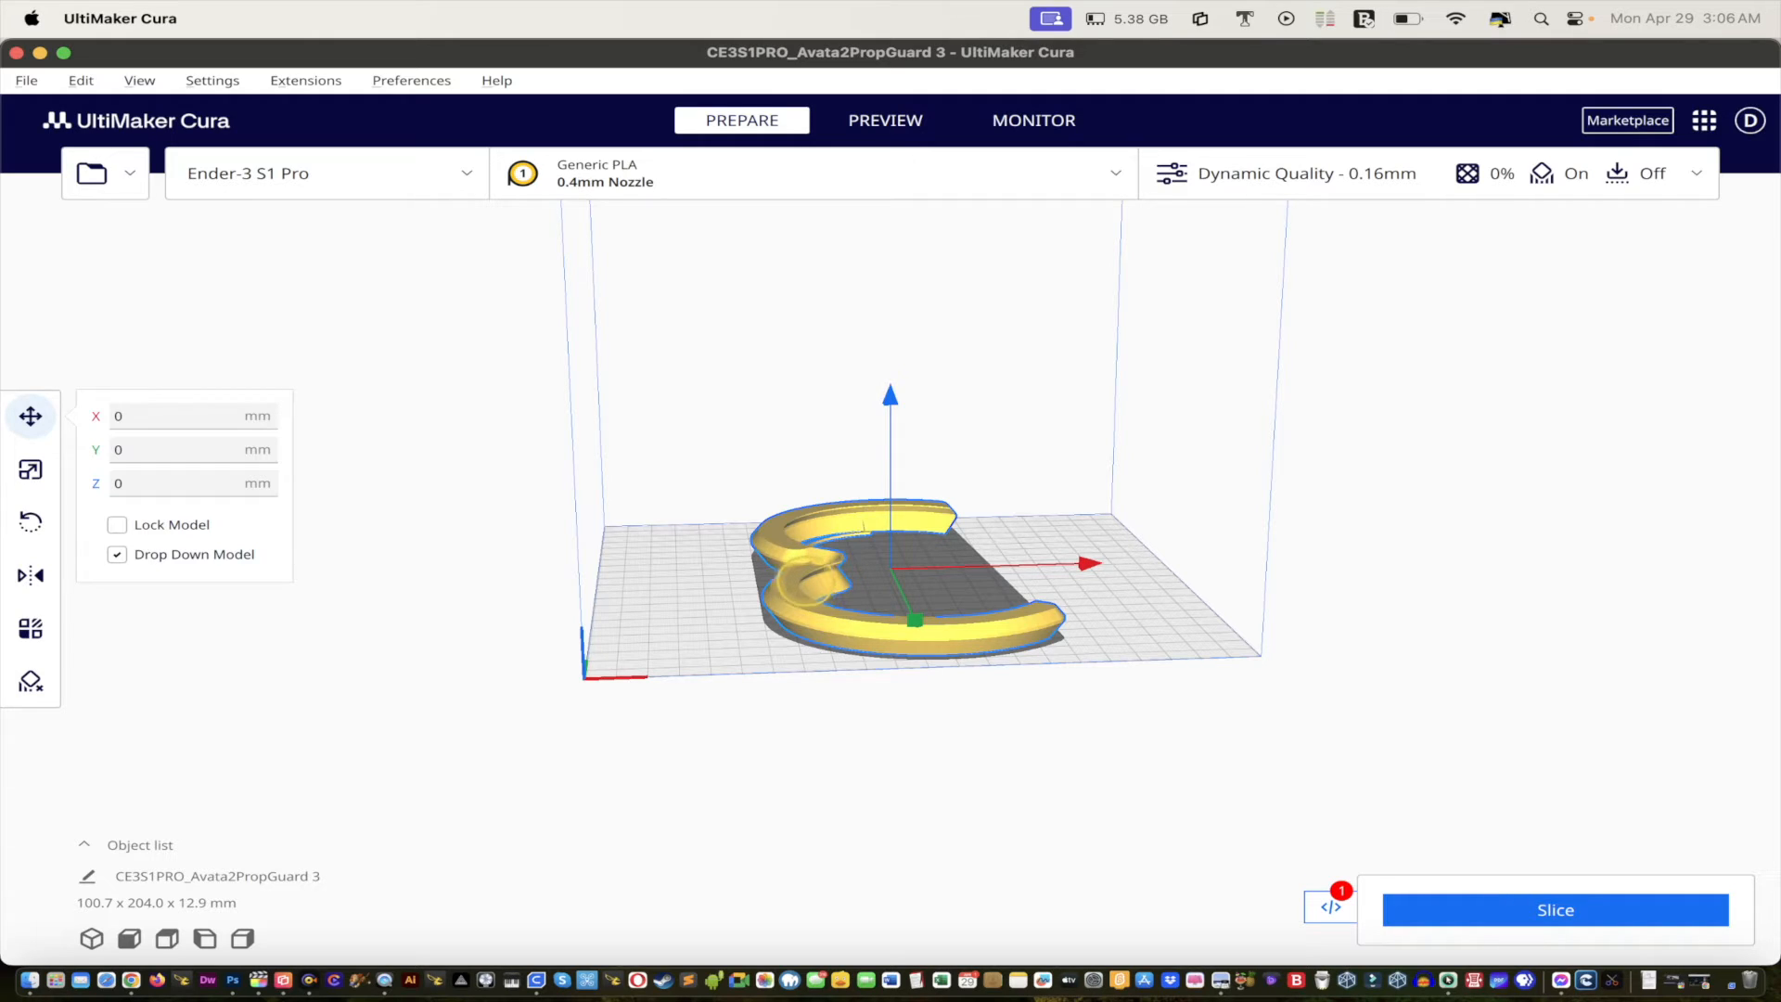
click(777, 718)
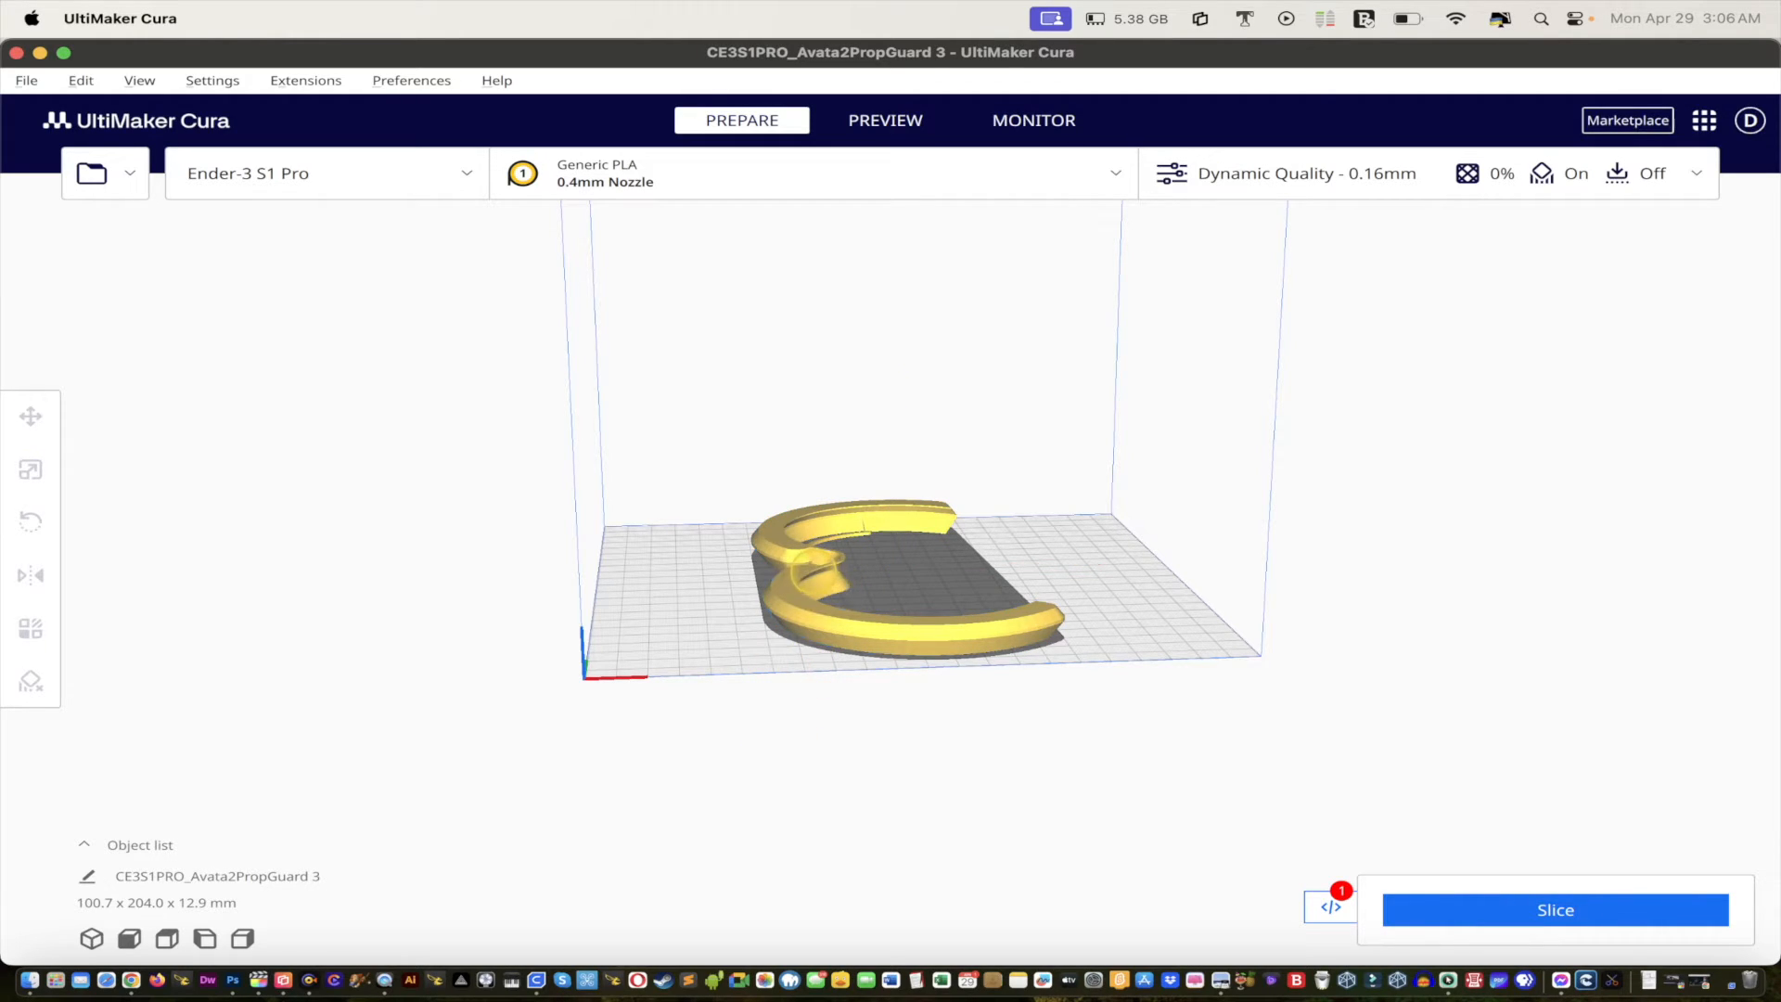
click(821, 570)
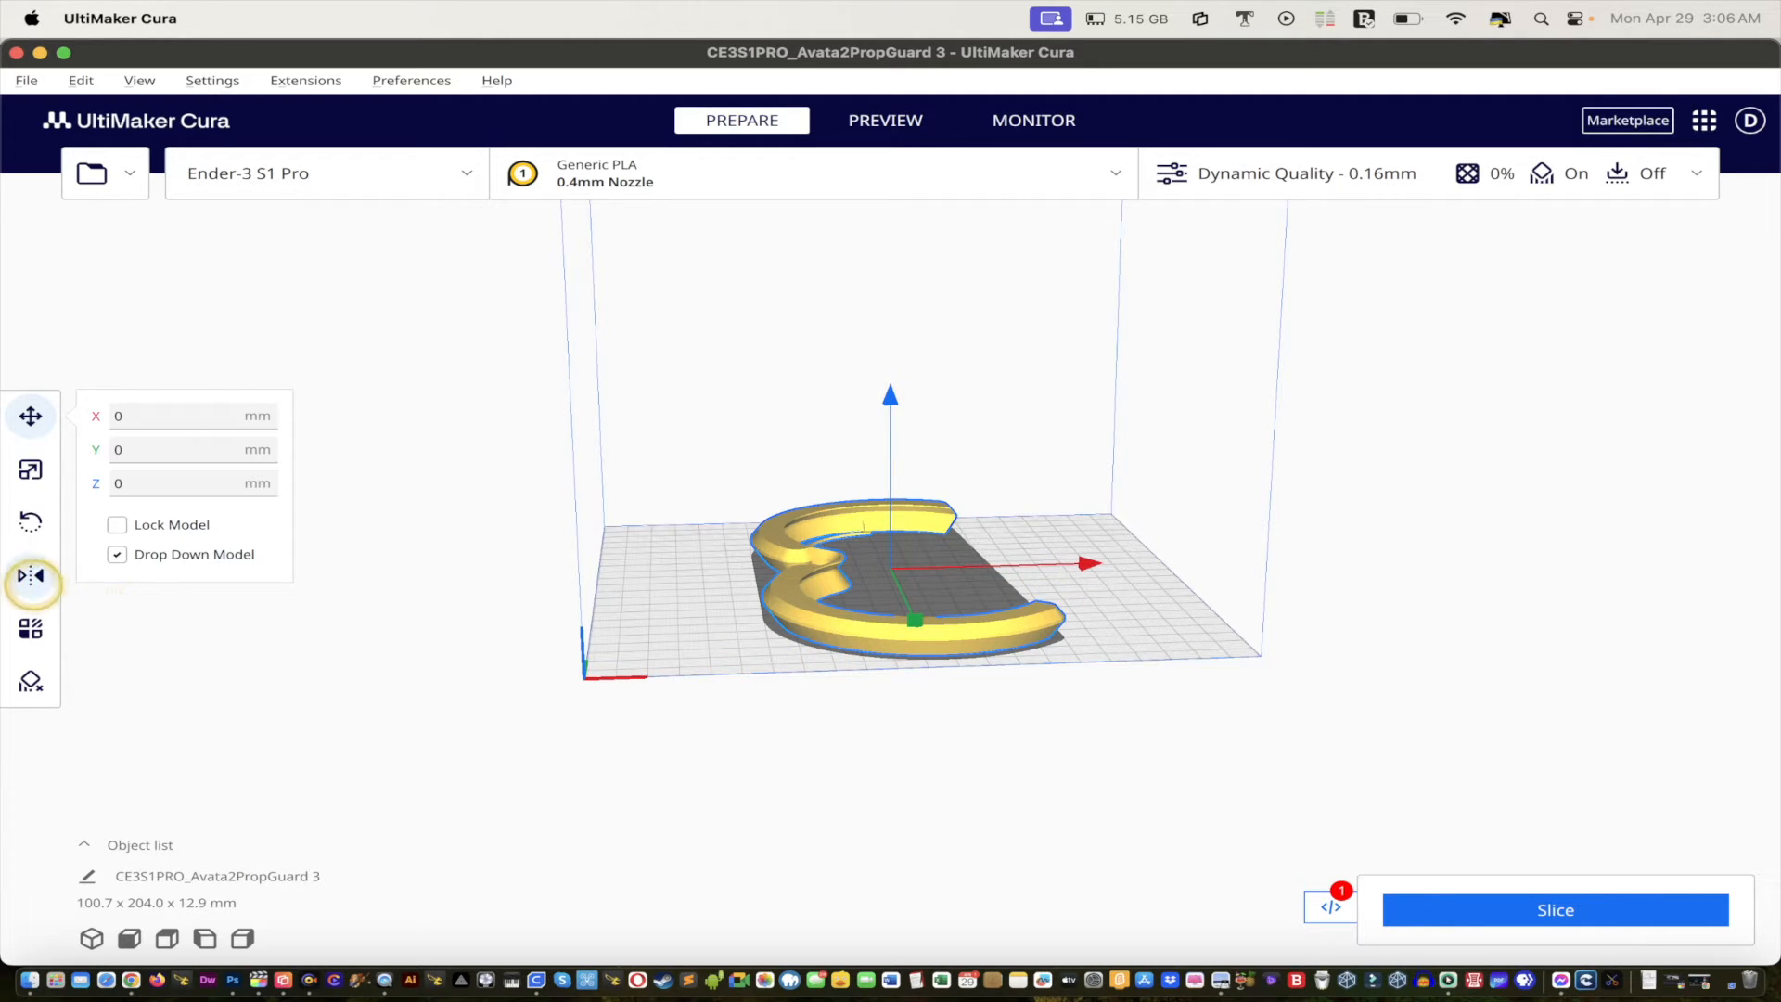
click(31, 576)
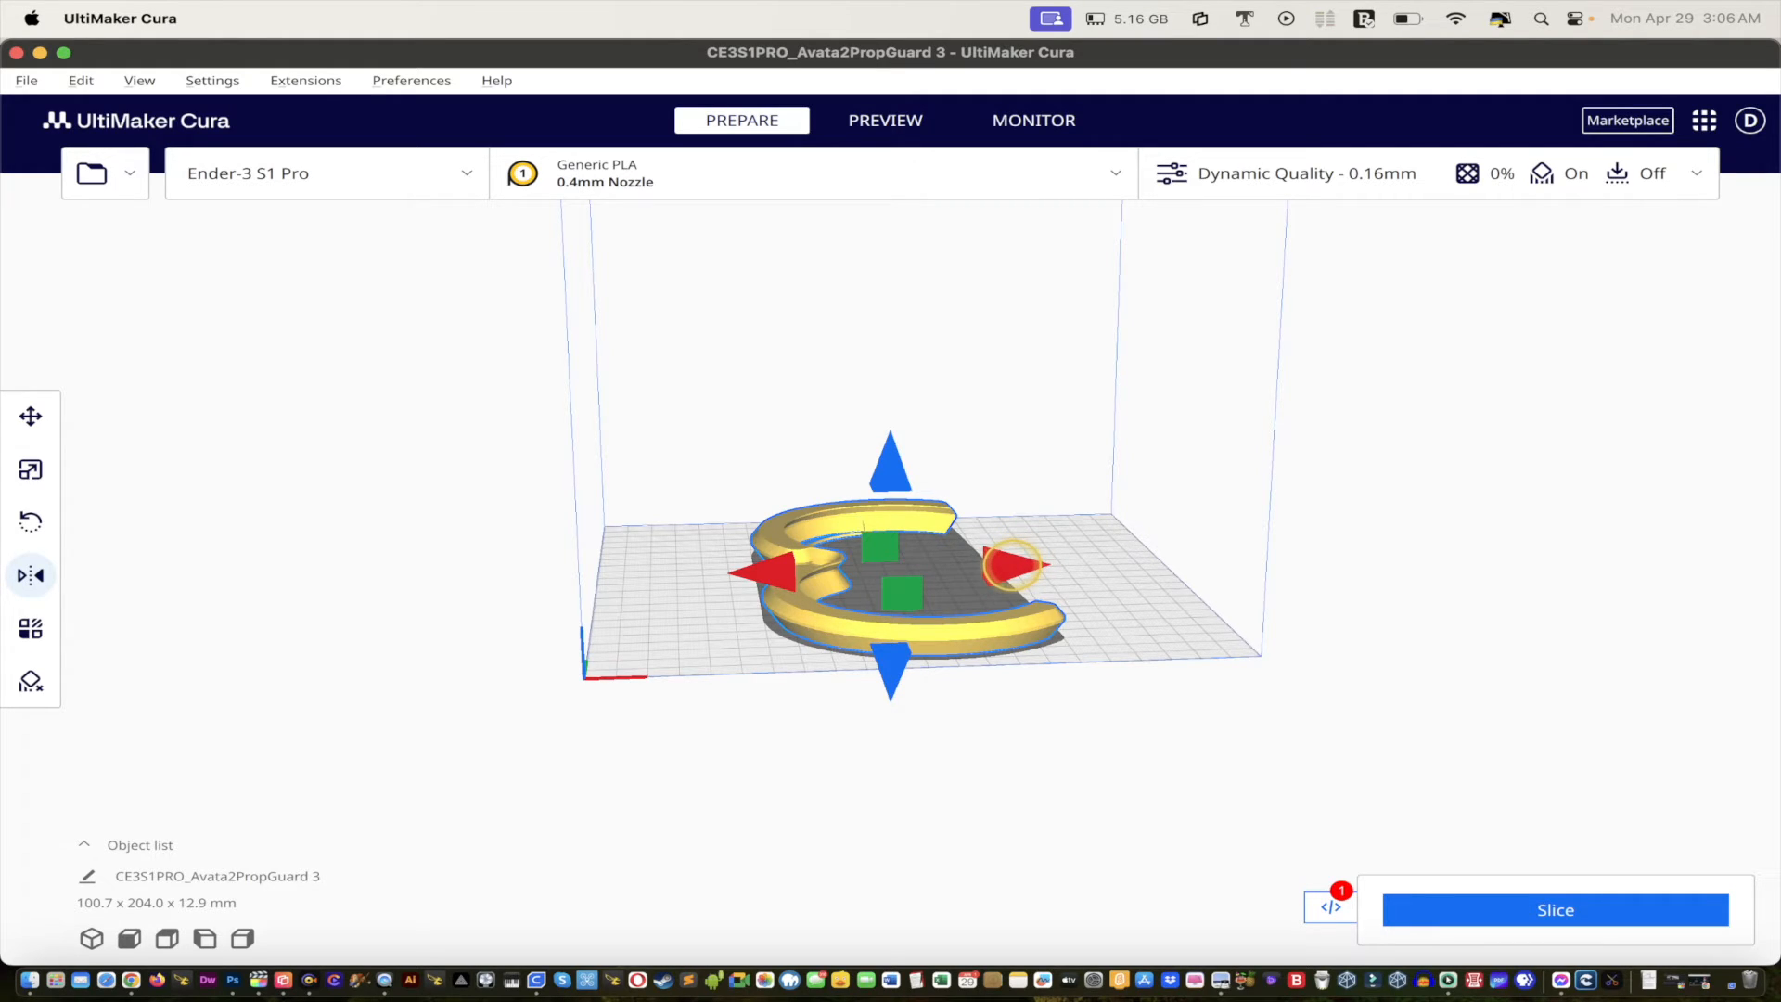
click(1013, 564)
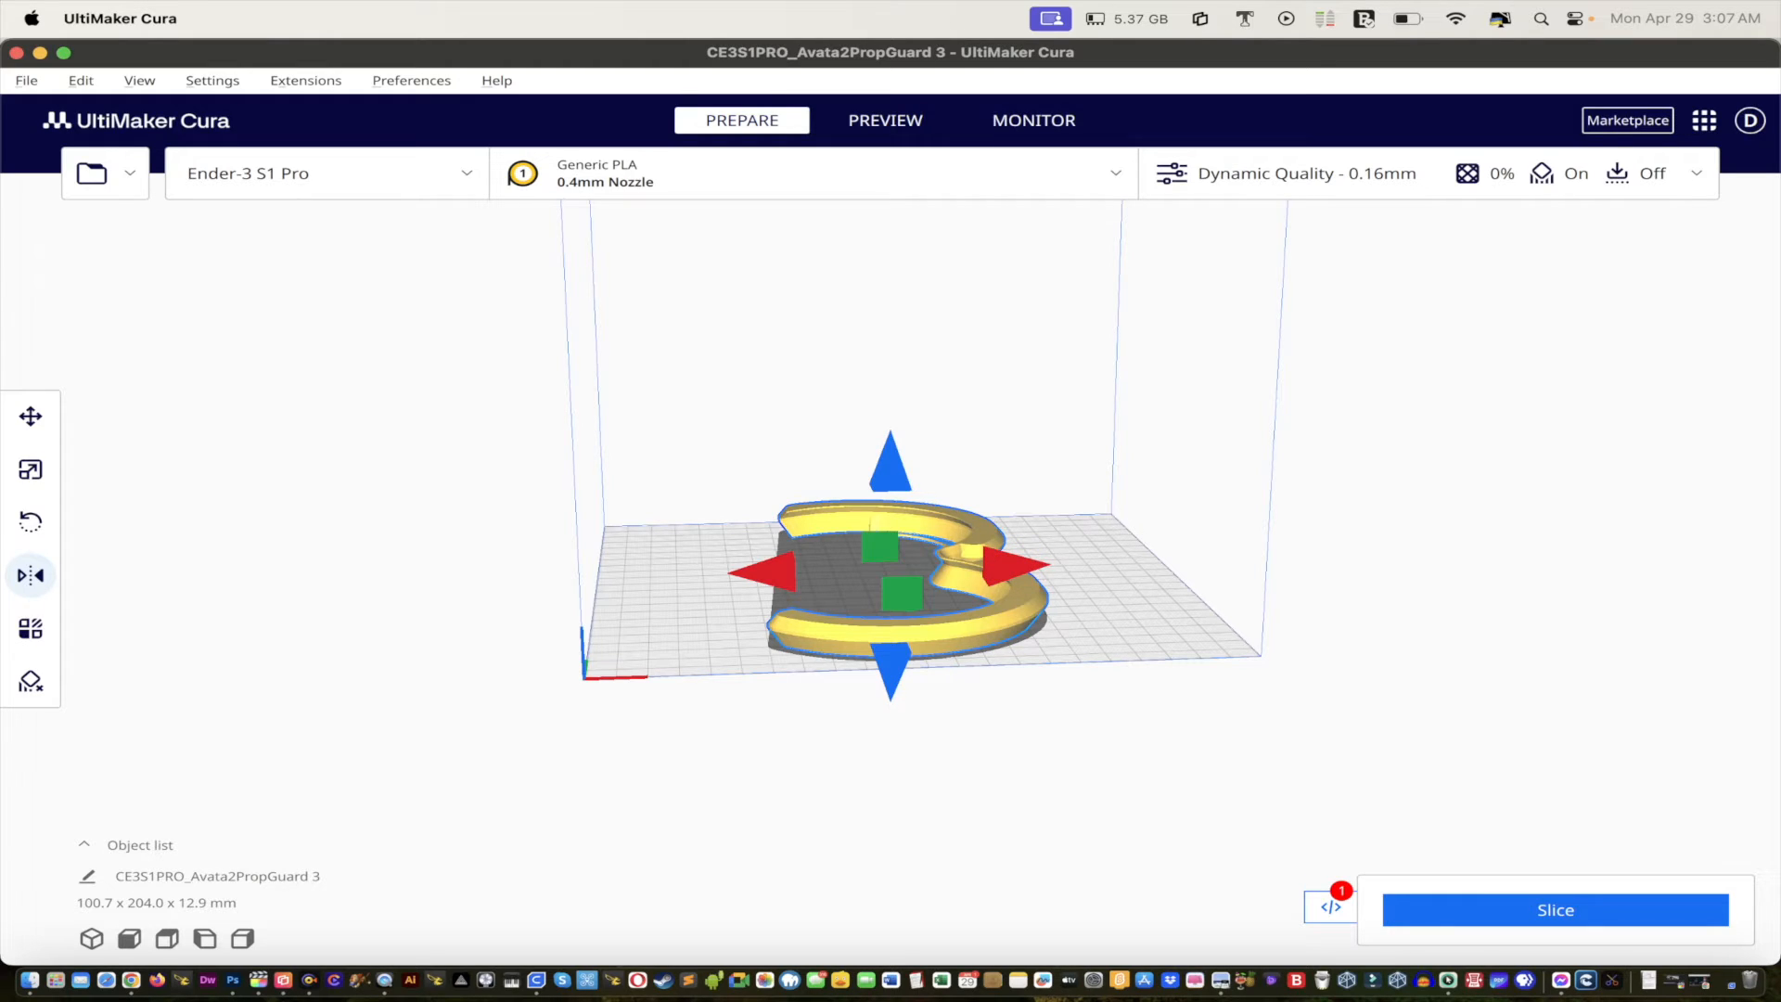
Step: Try mirroring the prop guard along the vertical Z axis, and reverse that flip
click(1013, 564)
click(888, 461)
click(886, 461)
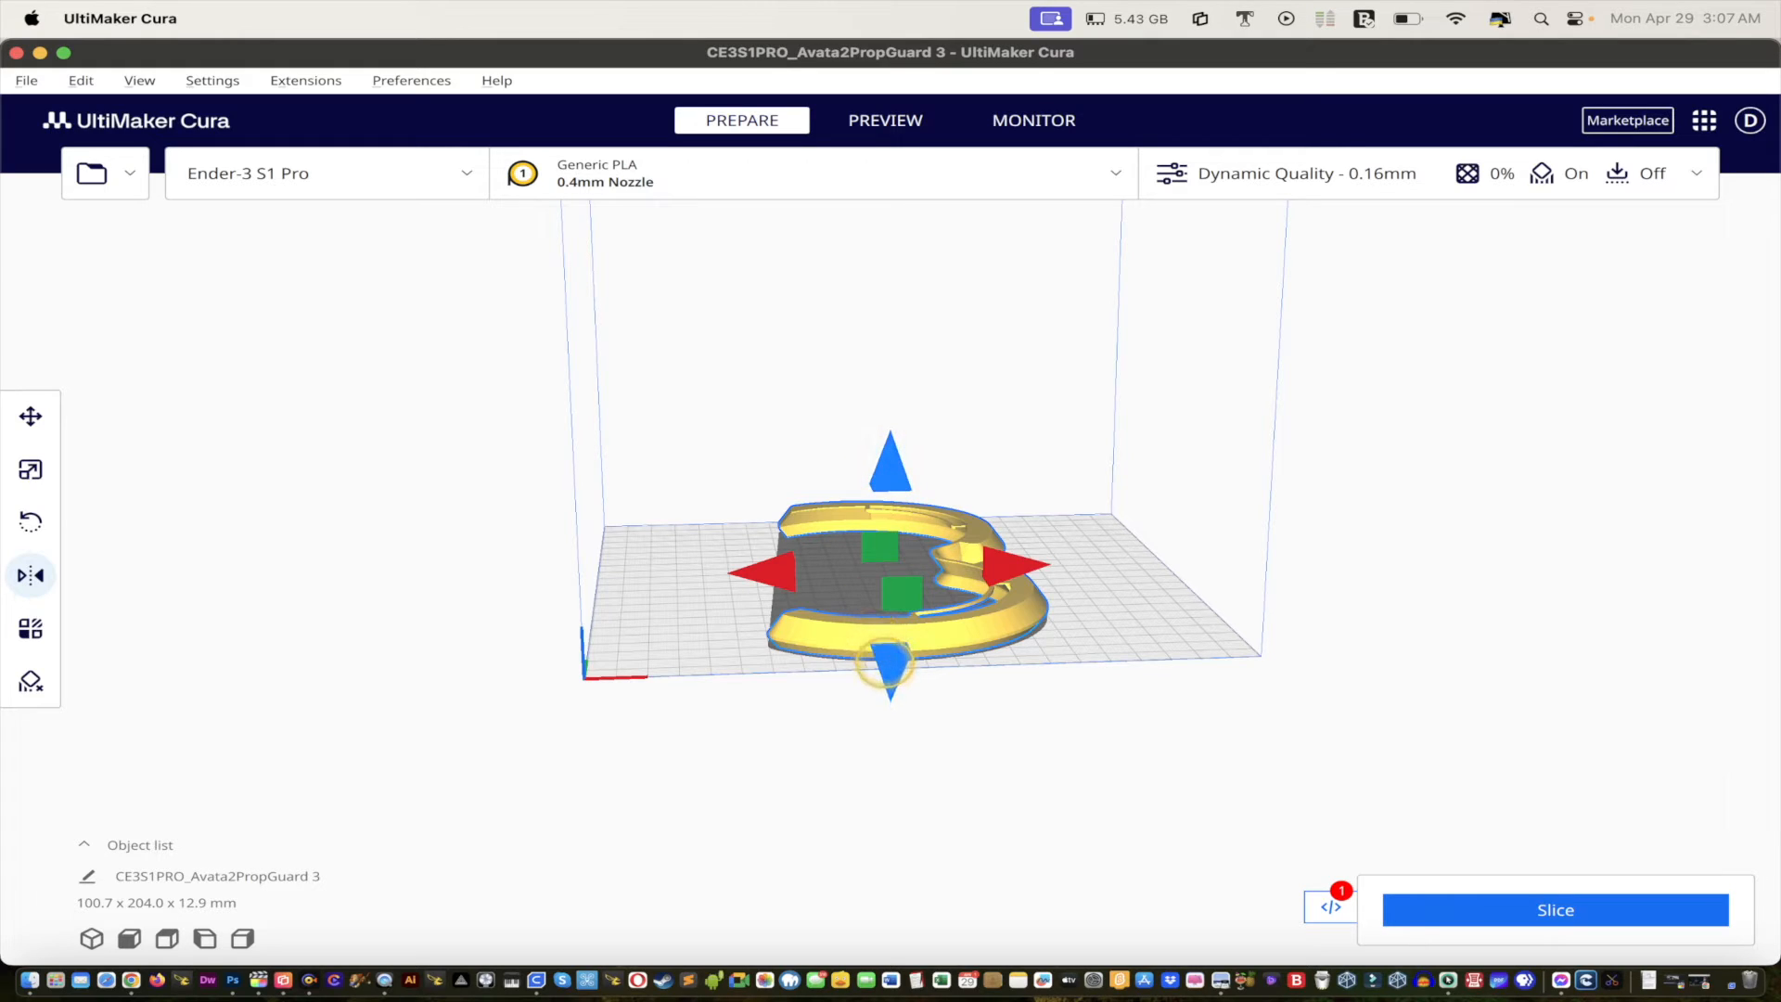
click(887, 664)
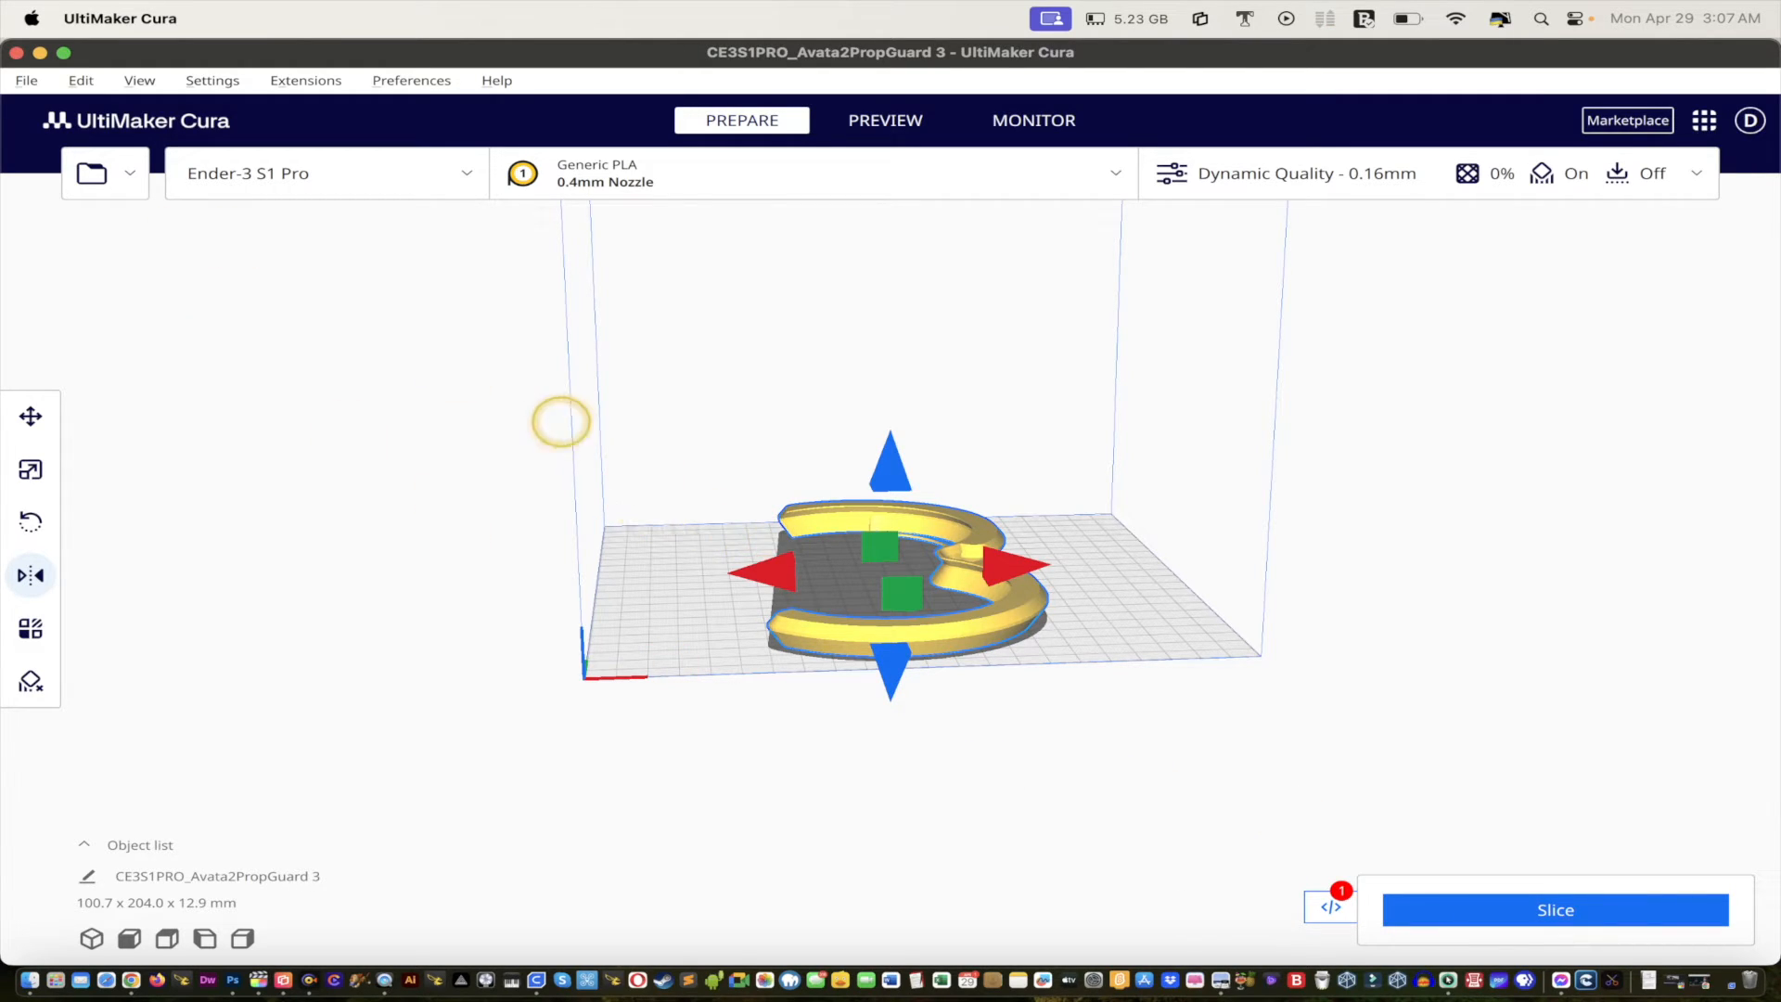
click(753, 566)
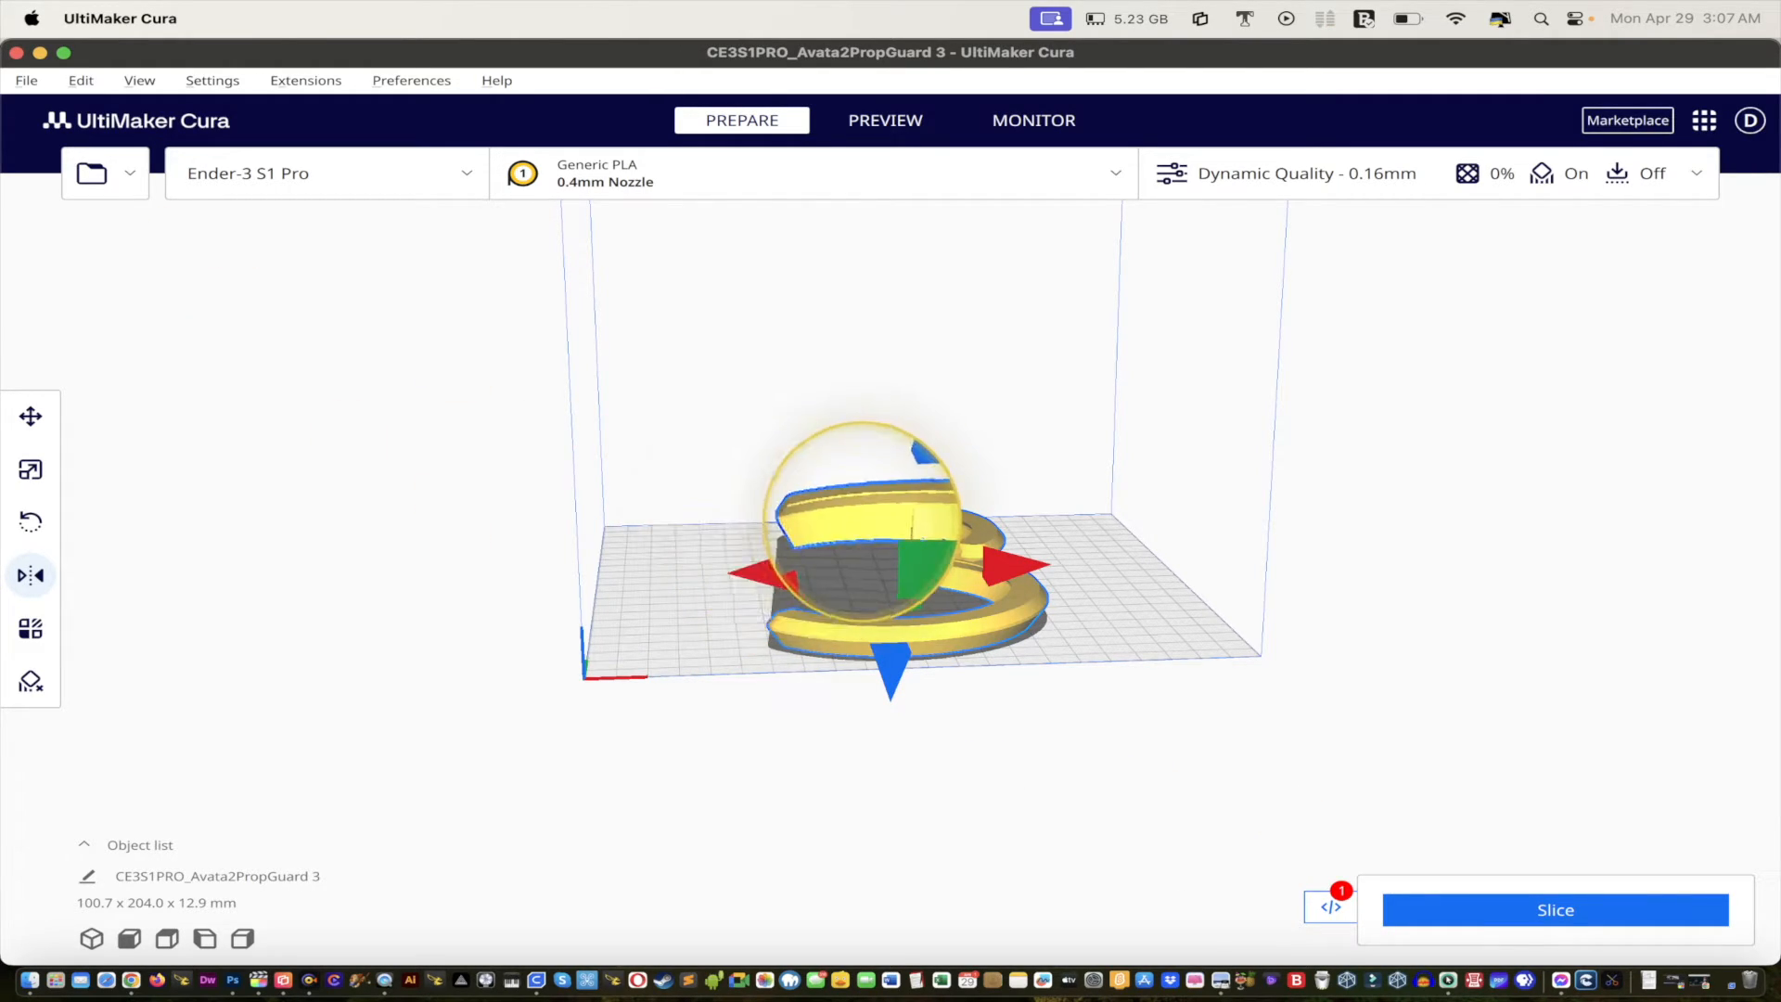
Step: Clear the build plate and reload Avata2PropGuard 3.stl from the recent files
right_click(834, 496)
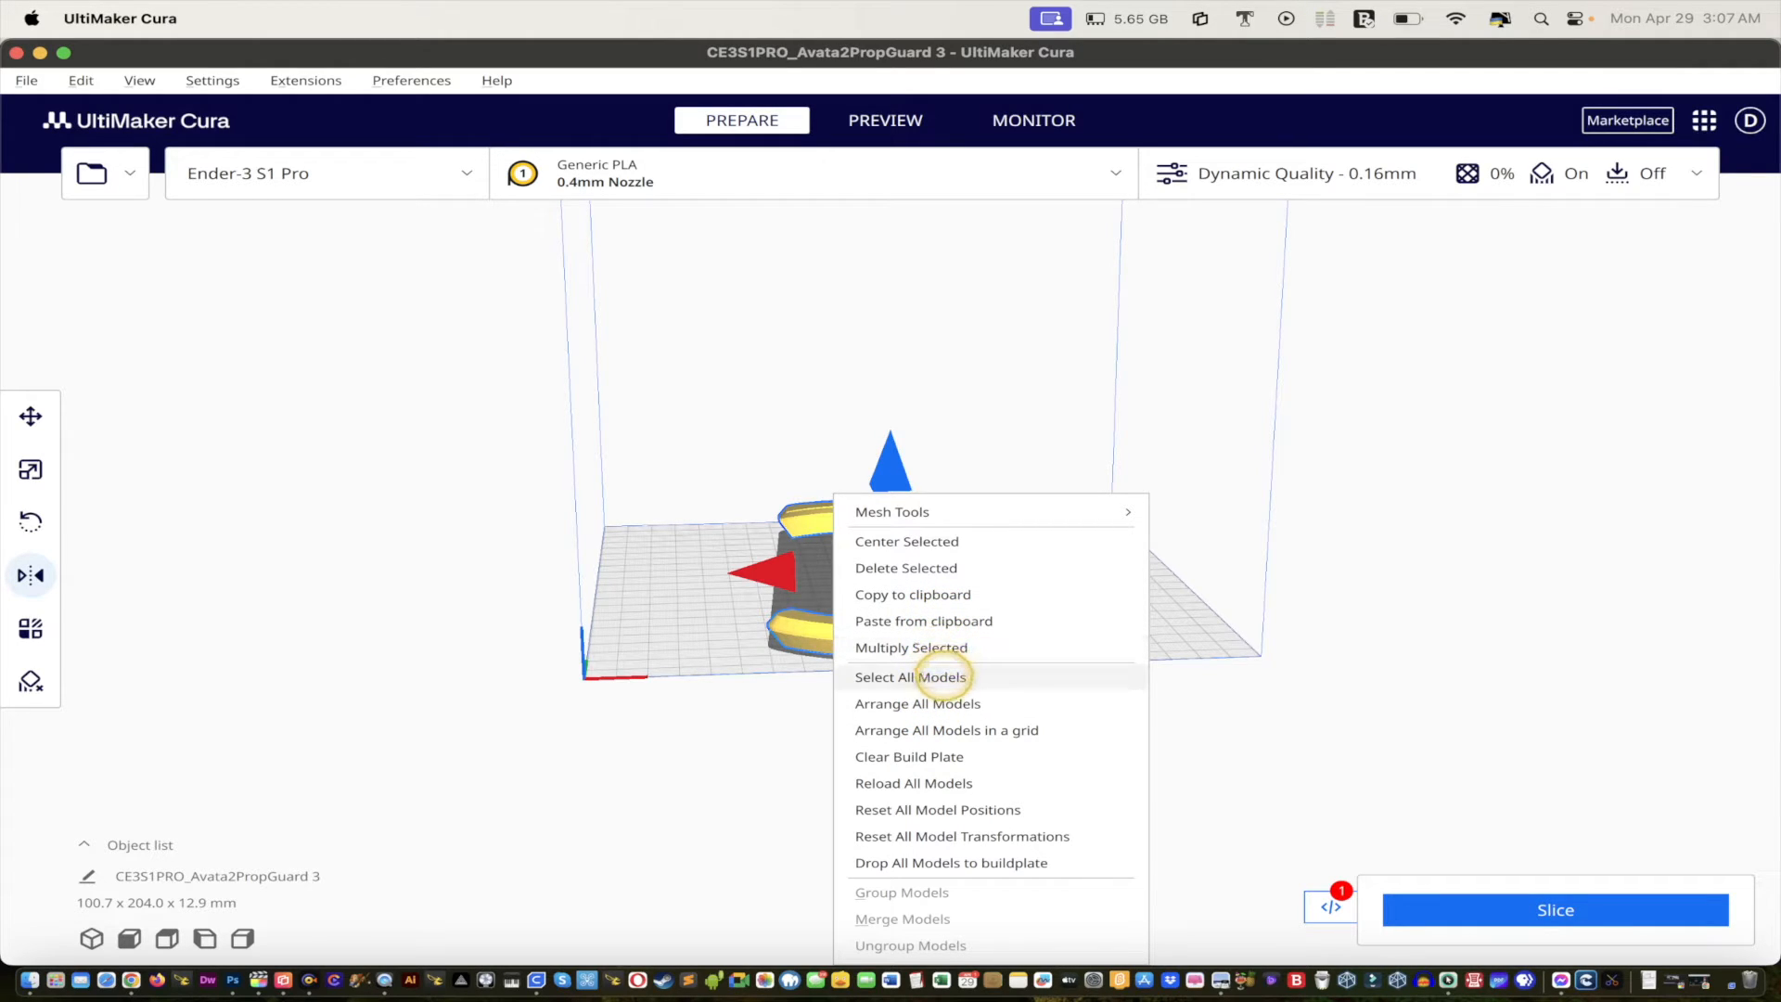
click(892, 755)
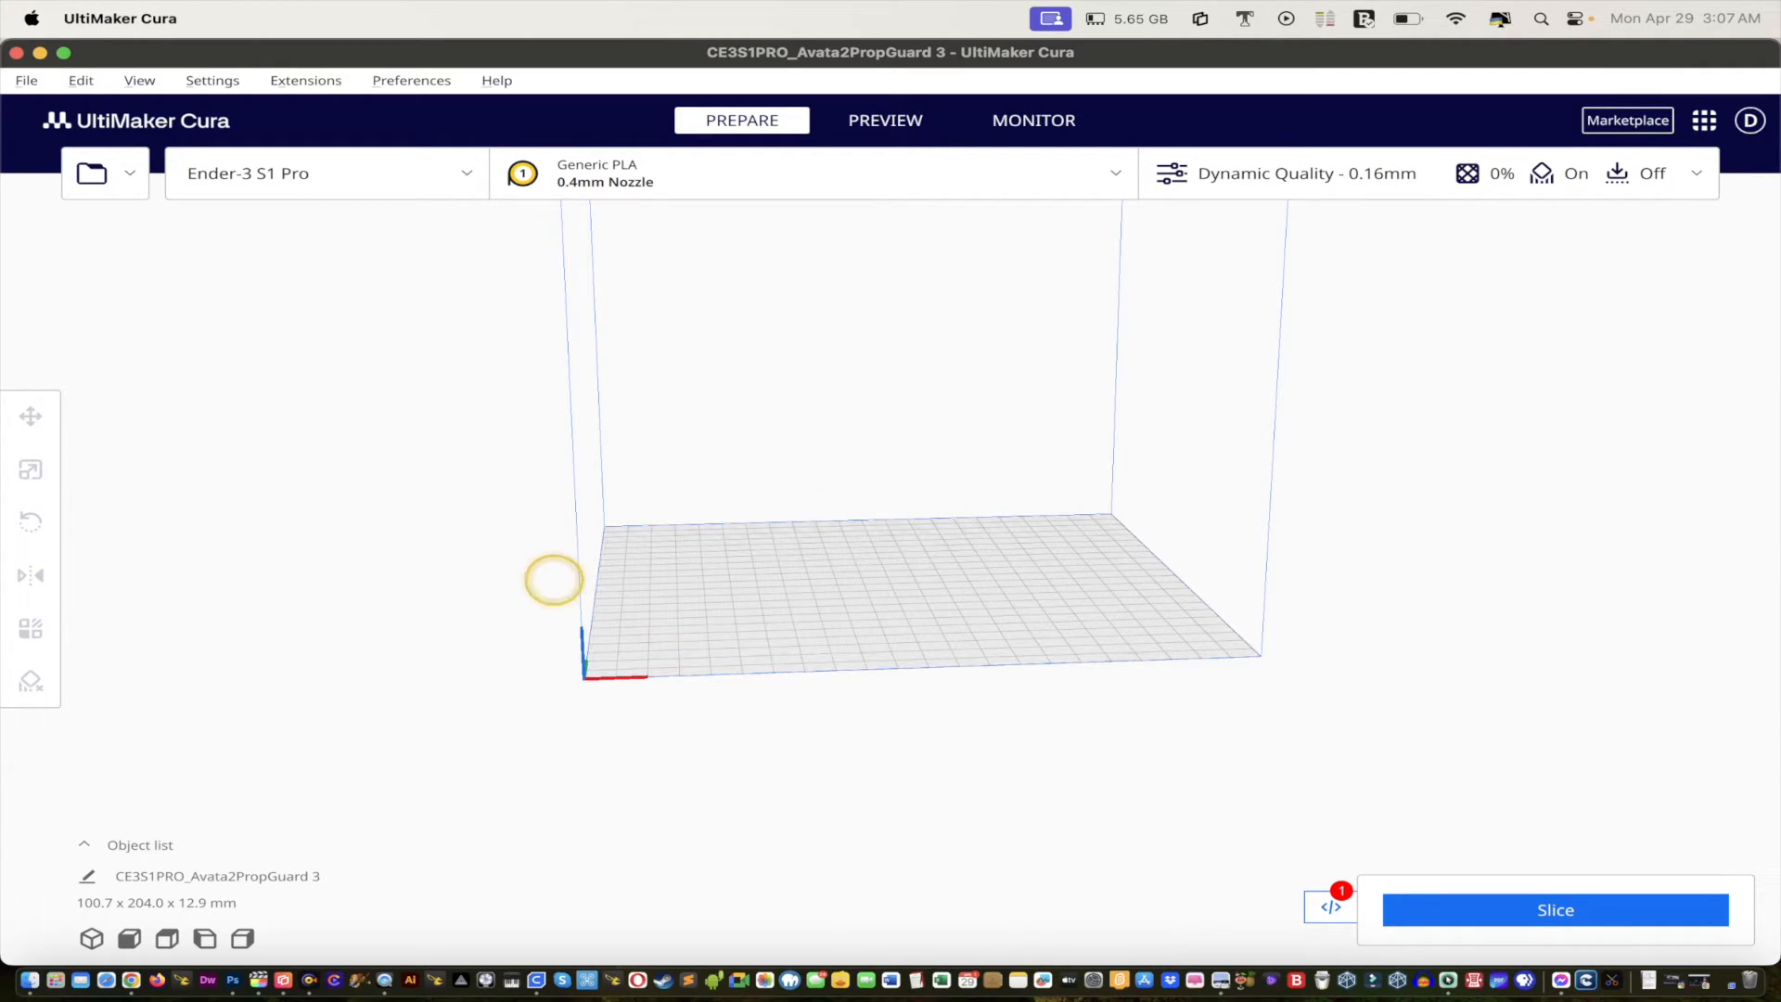
click(27, 80)
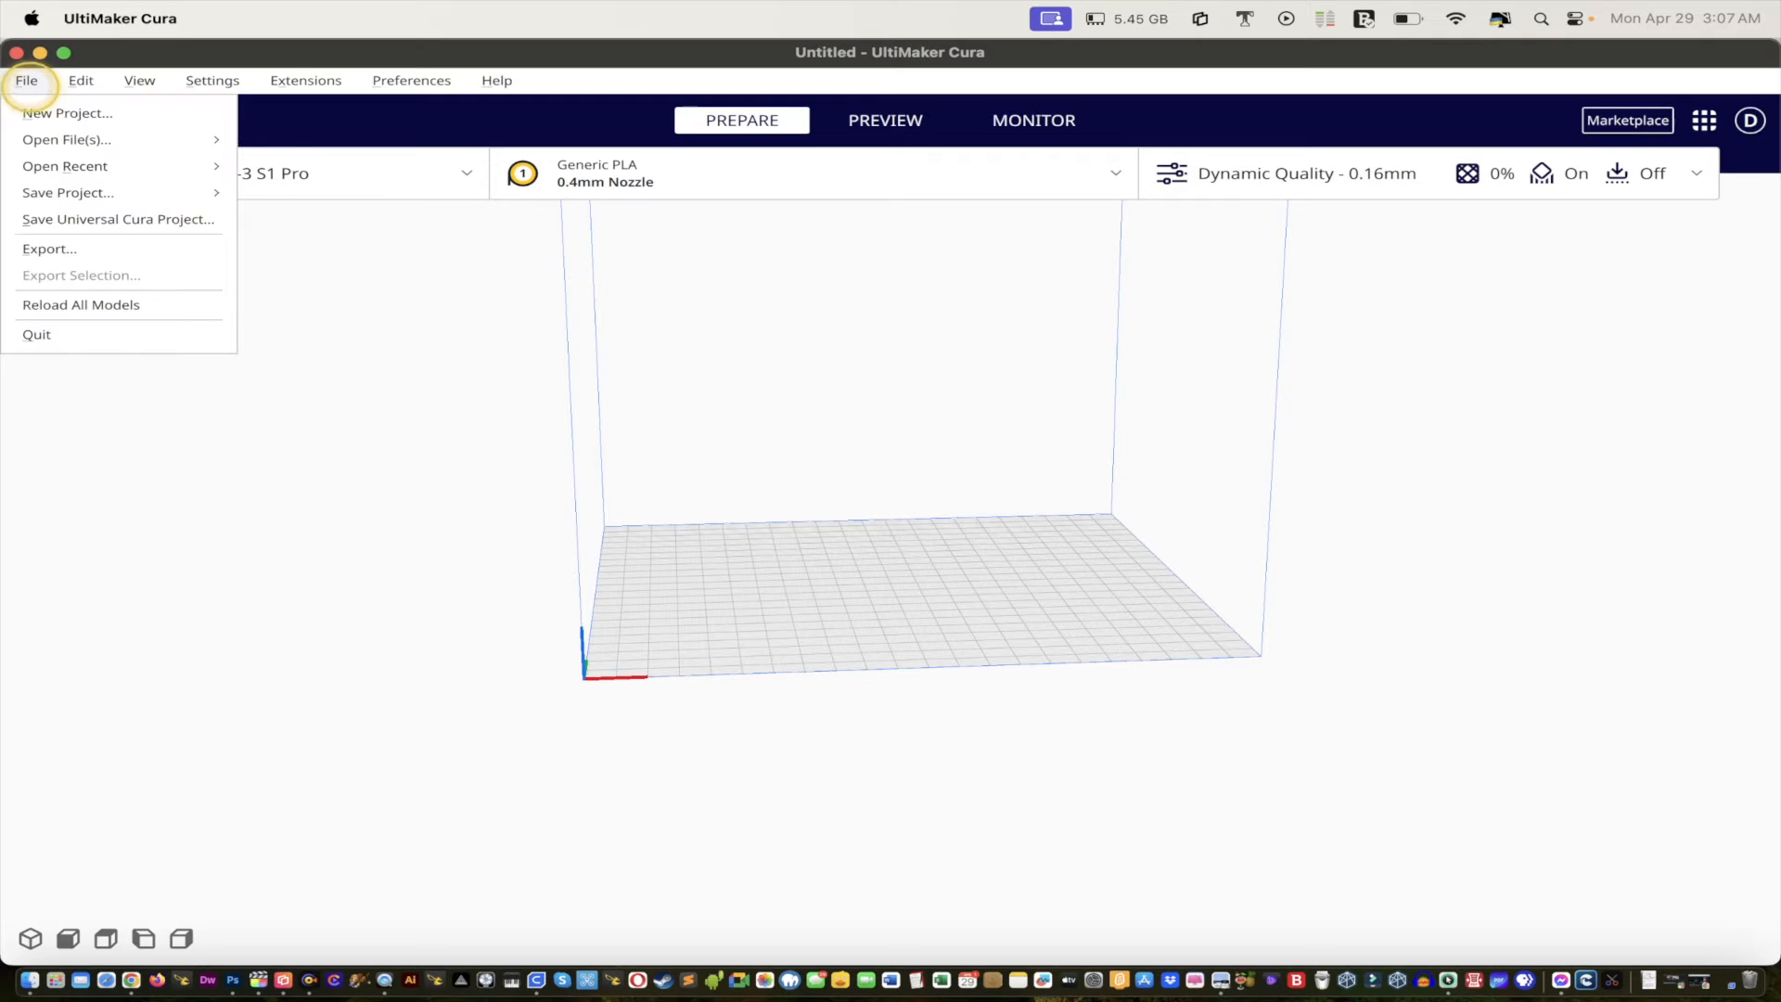
mouse_move(87, 165)
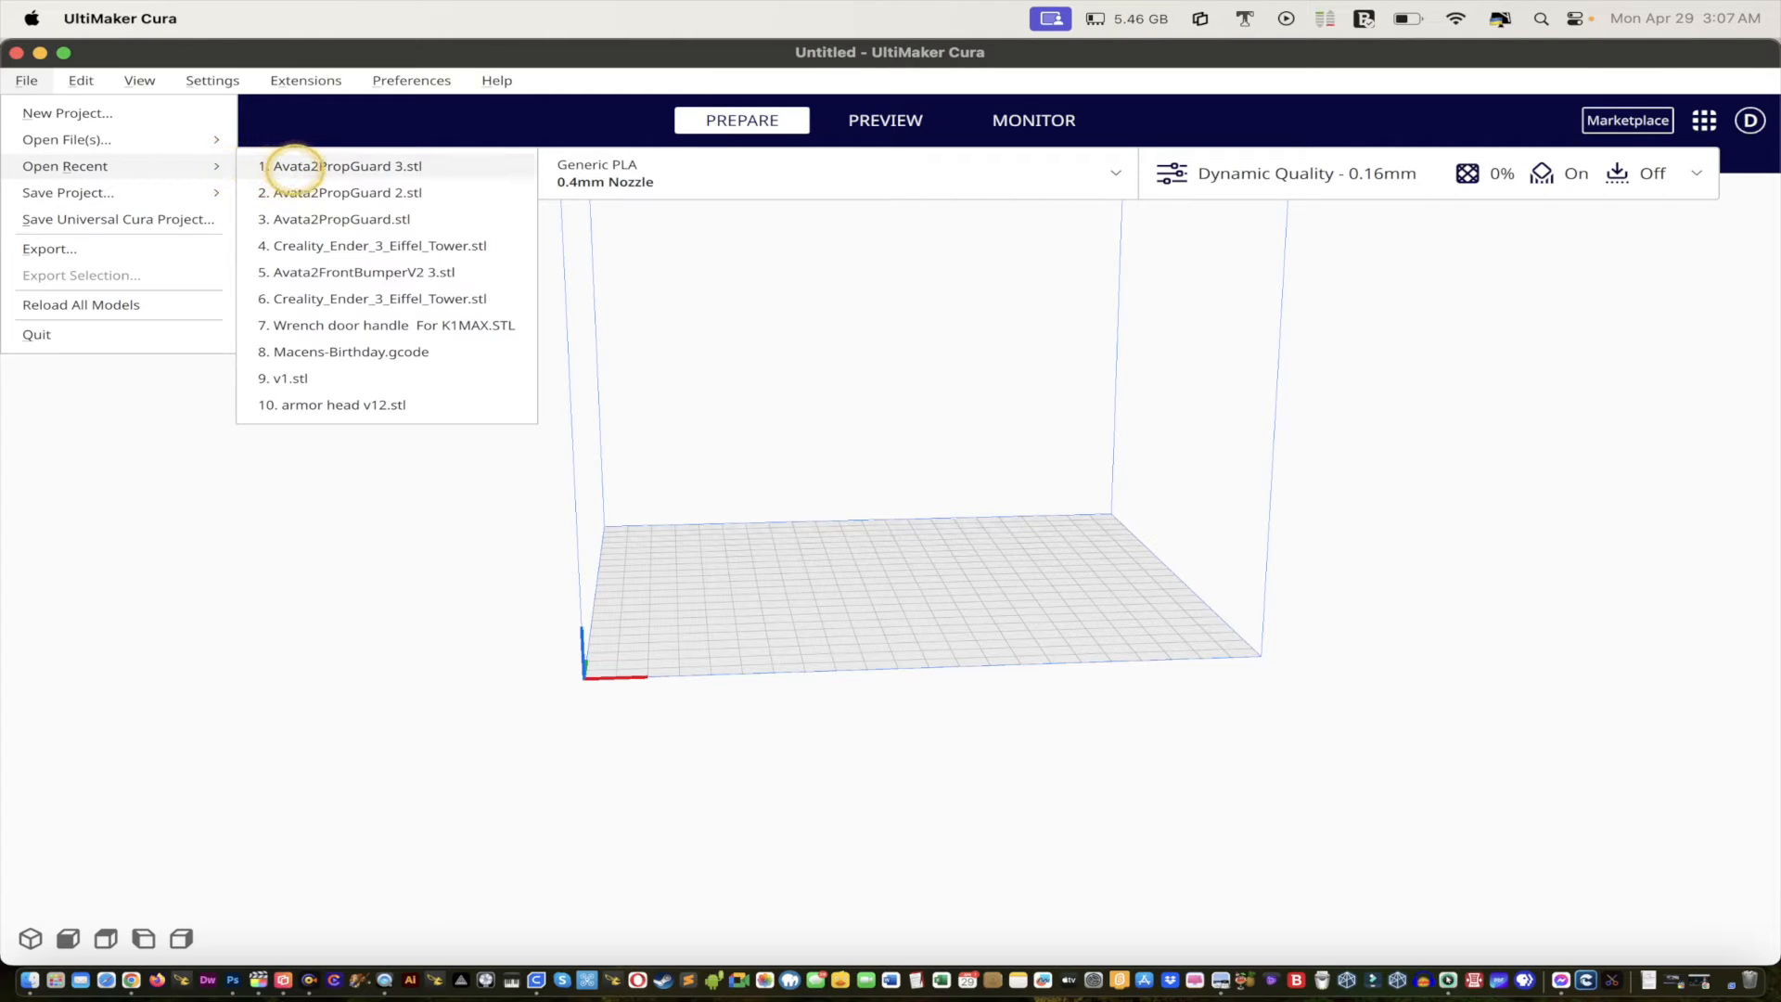
click(295, 166)
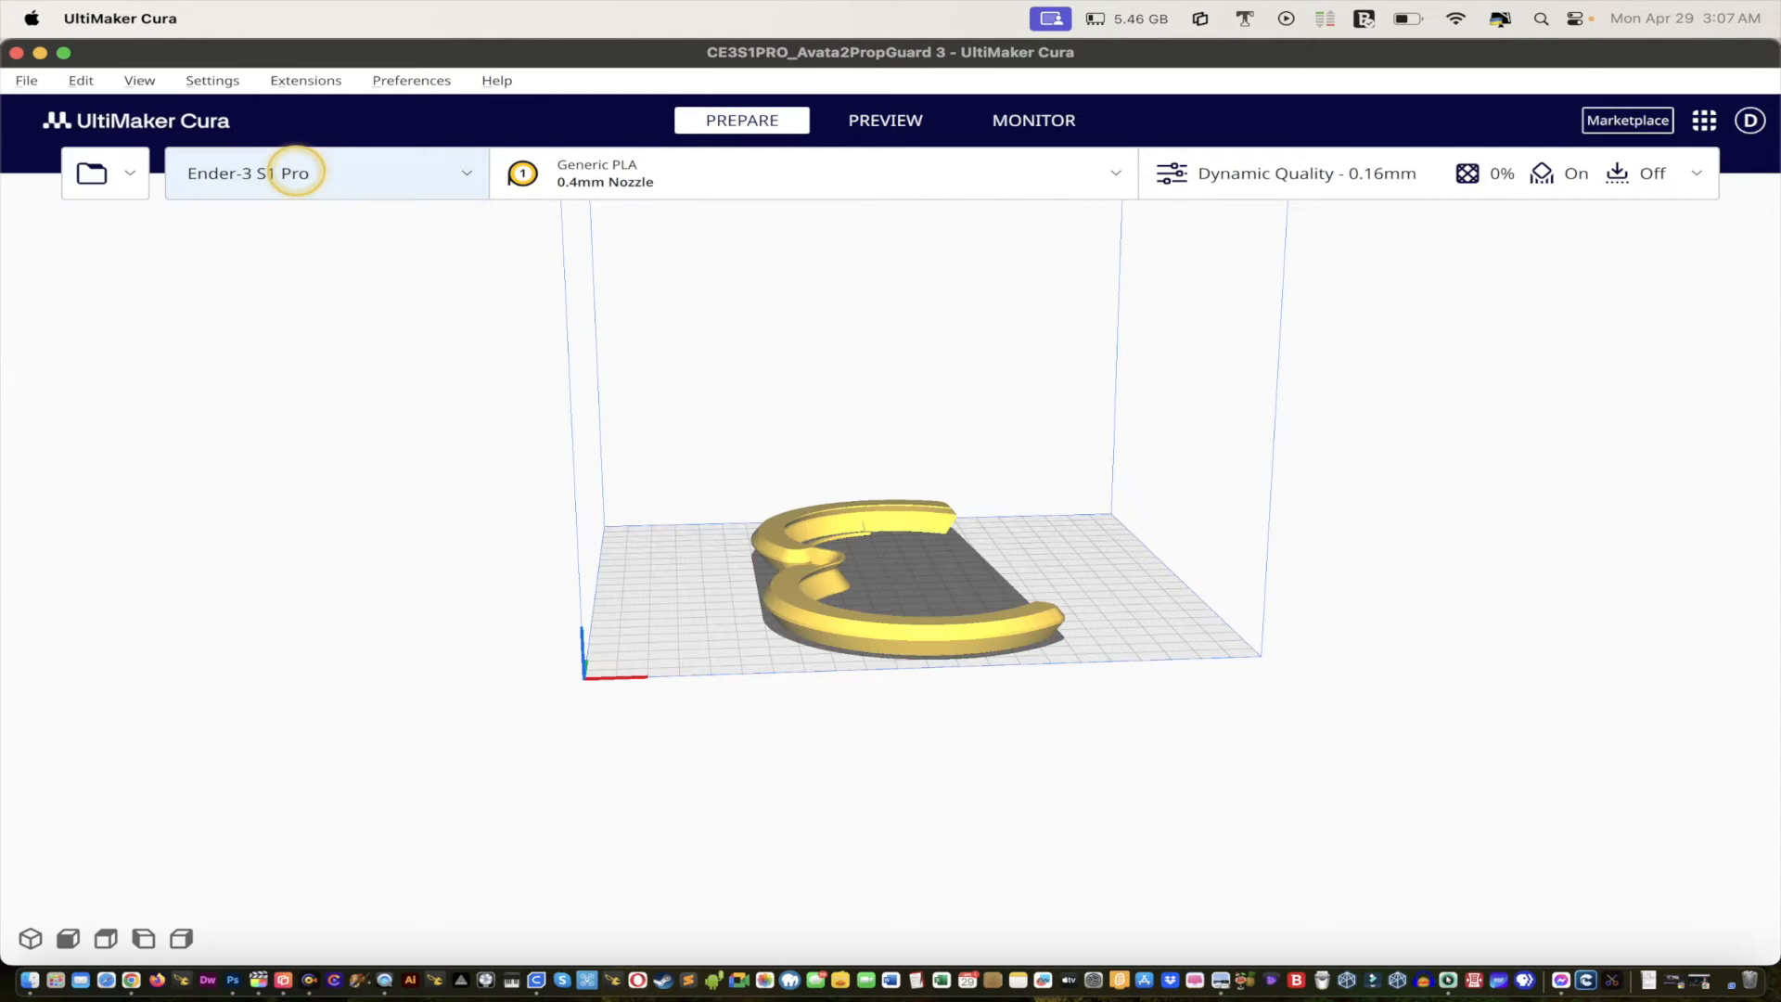
Step: Mirror the reloaded prop guard along the X axis and slice it
click(800, 549)
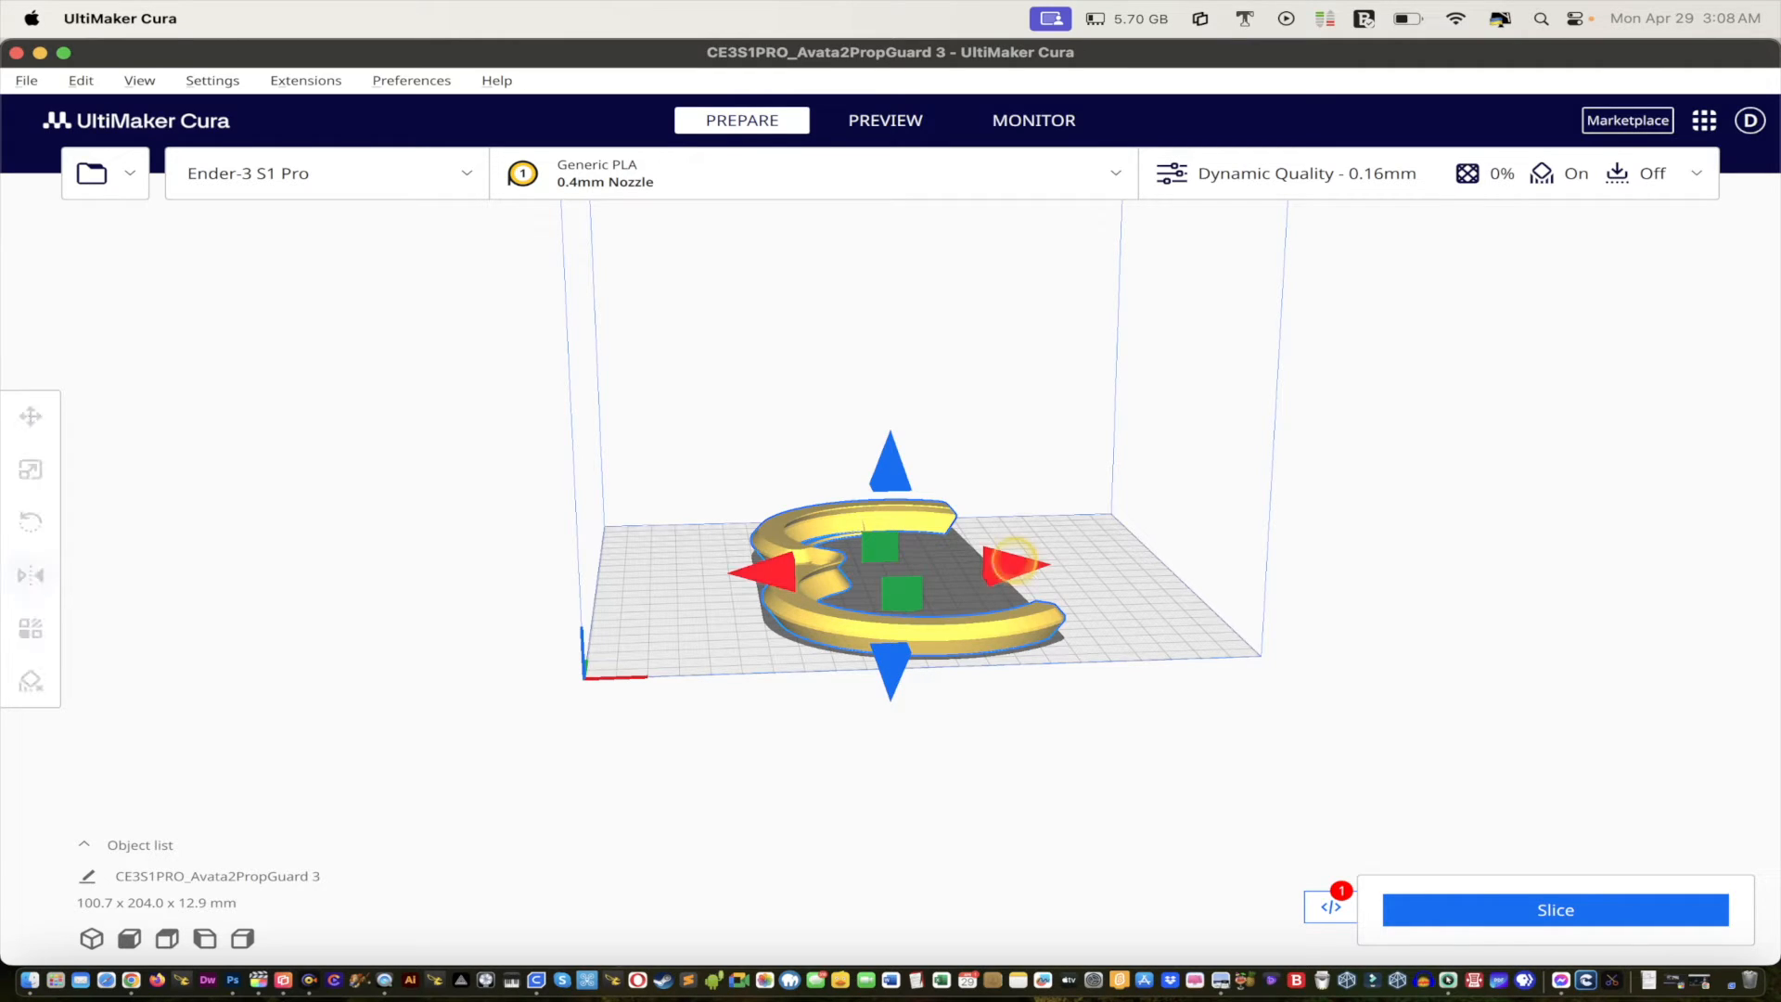
click(1011, 563)
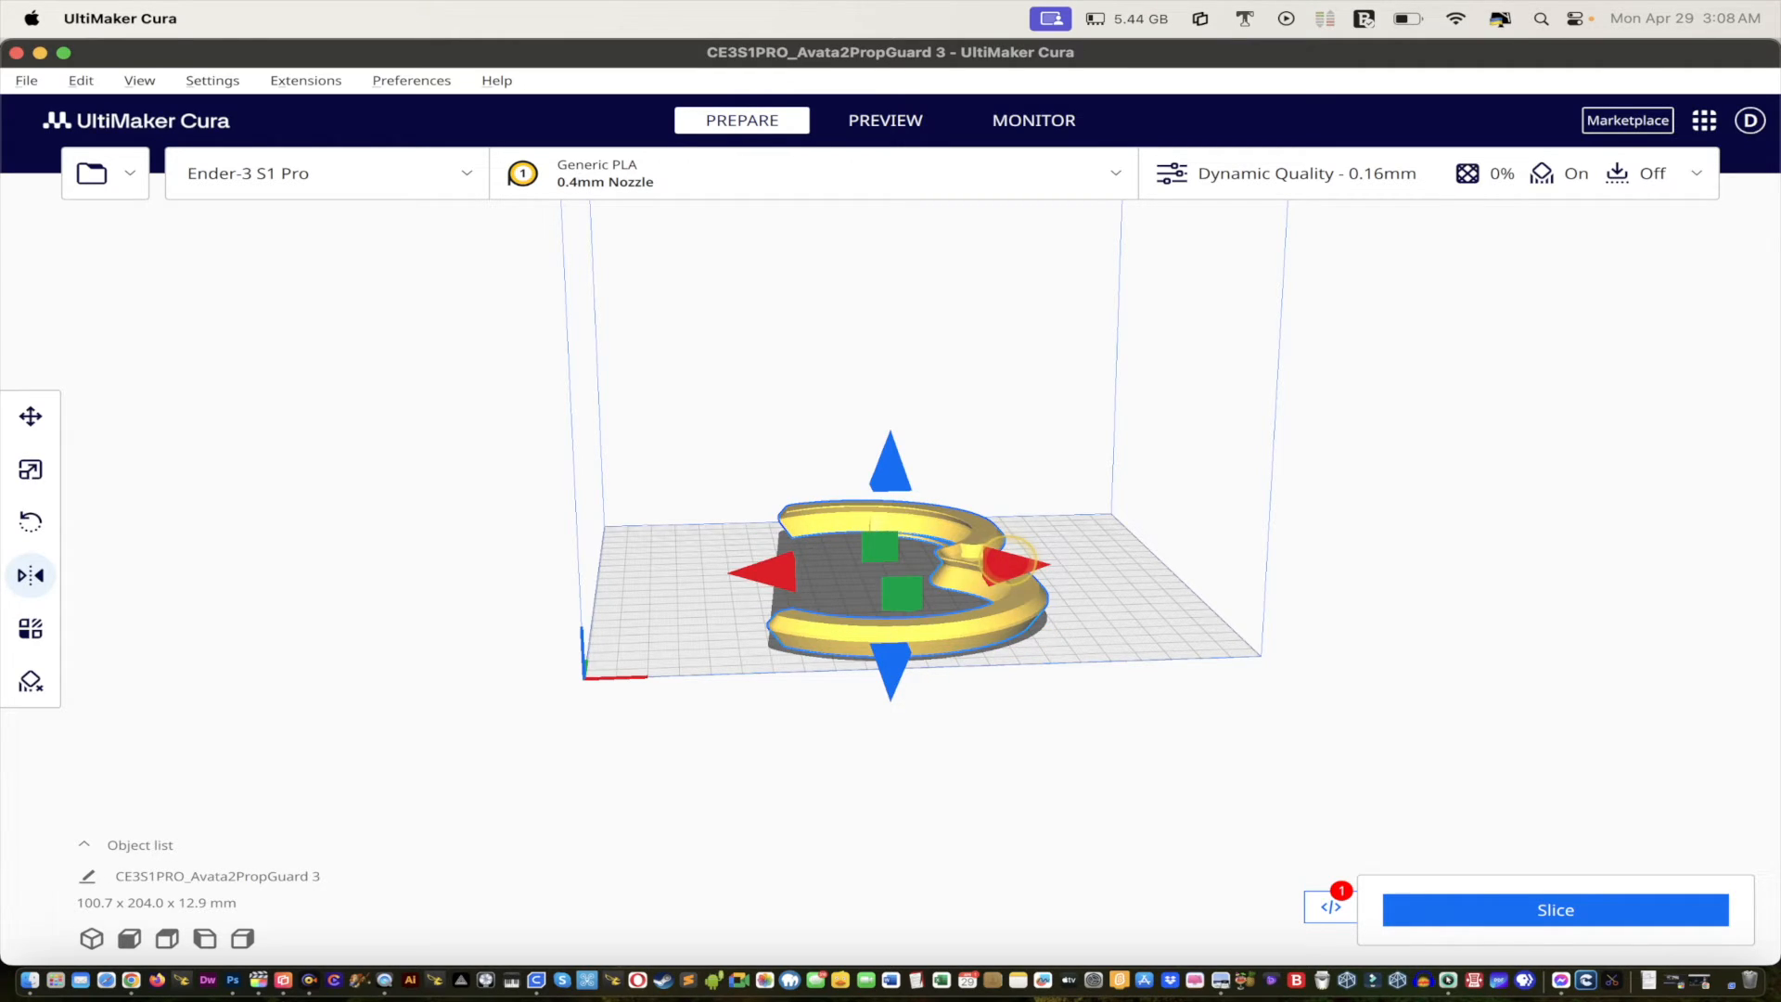
click(1528, 912)
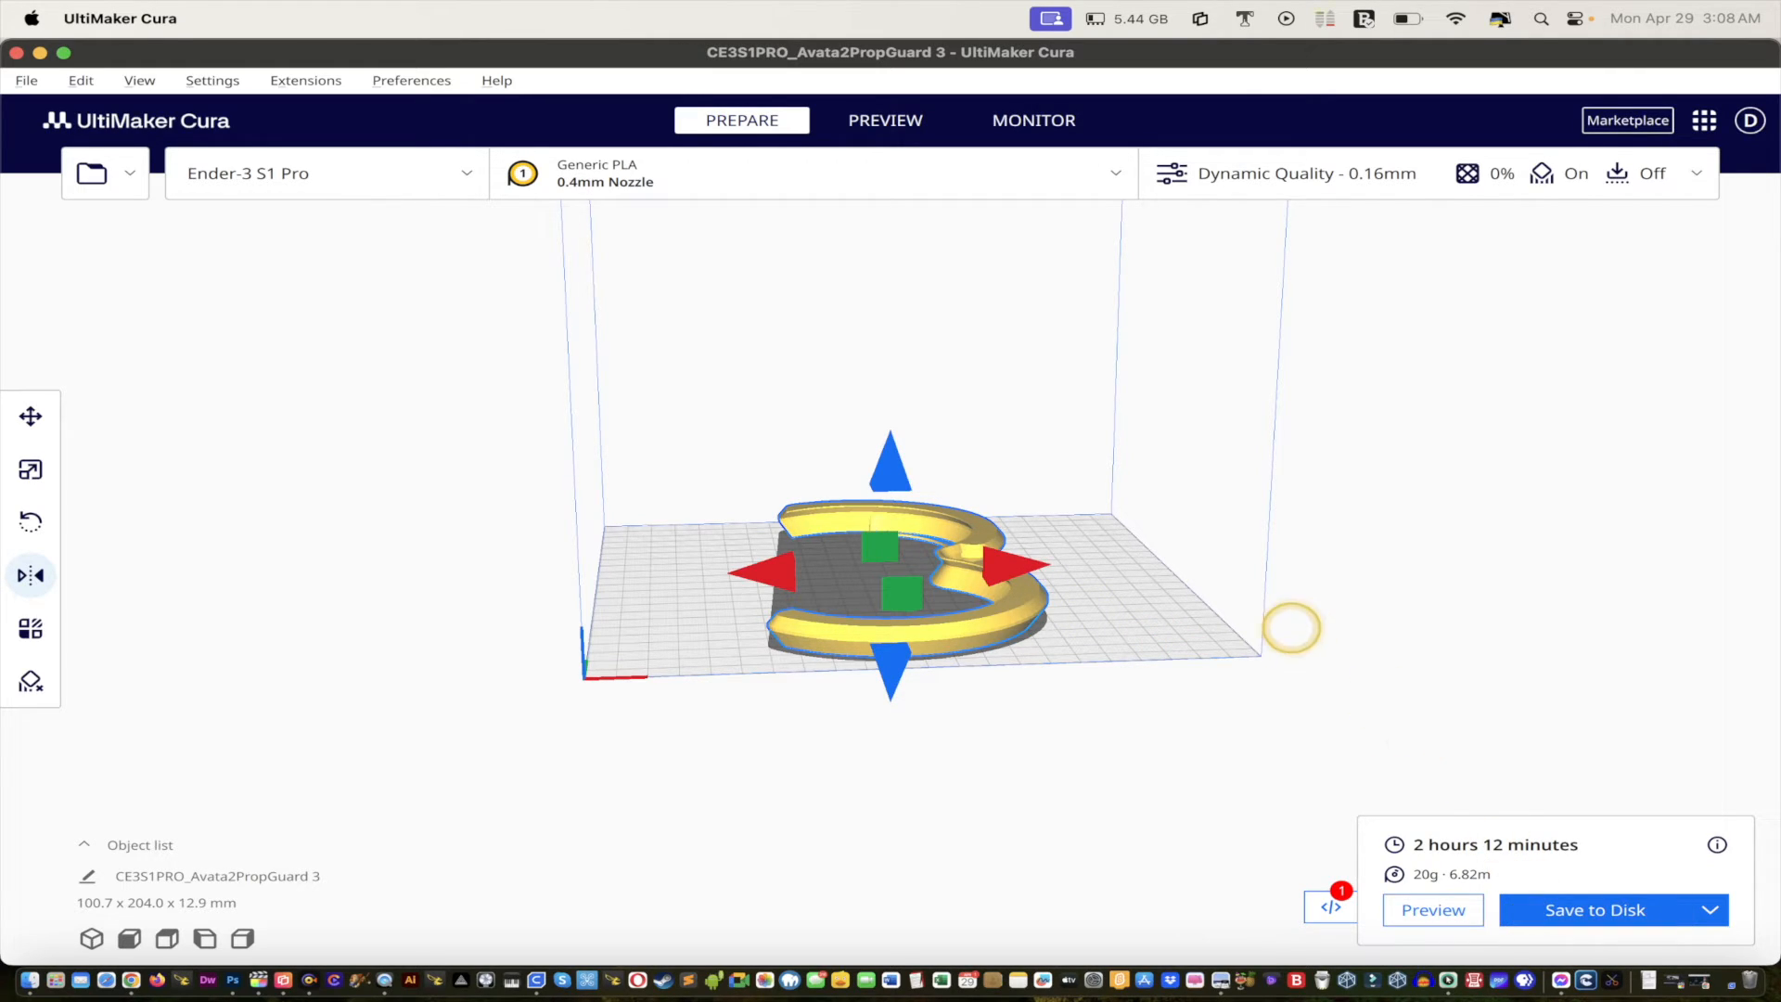
Step: Examine the mirrored prop guard from all sides to check its shape and orientation on the build plate
click(1172, 535)
key(Left)
key(Left)
key(Left)
key(Left)
key(Left)
key(Left)
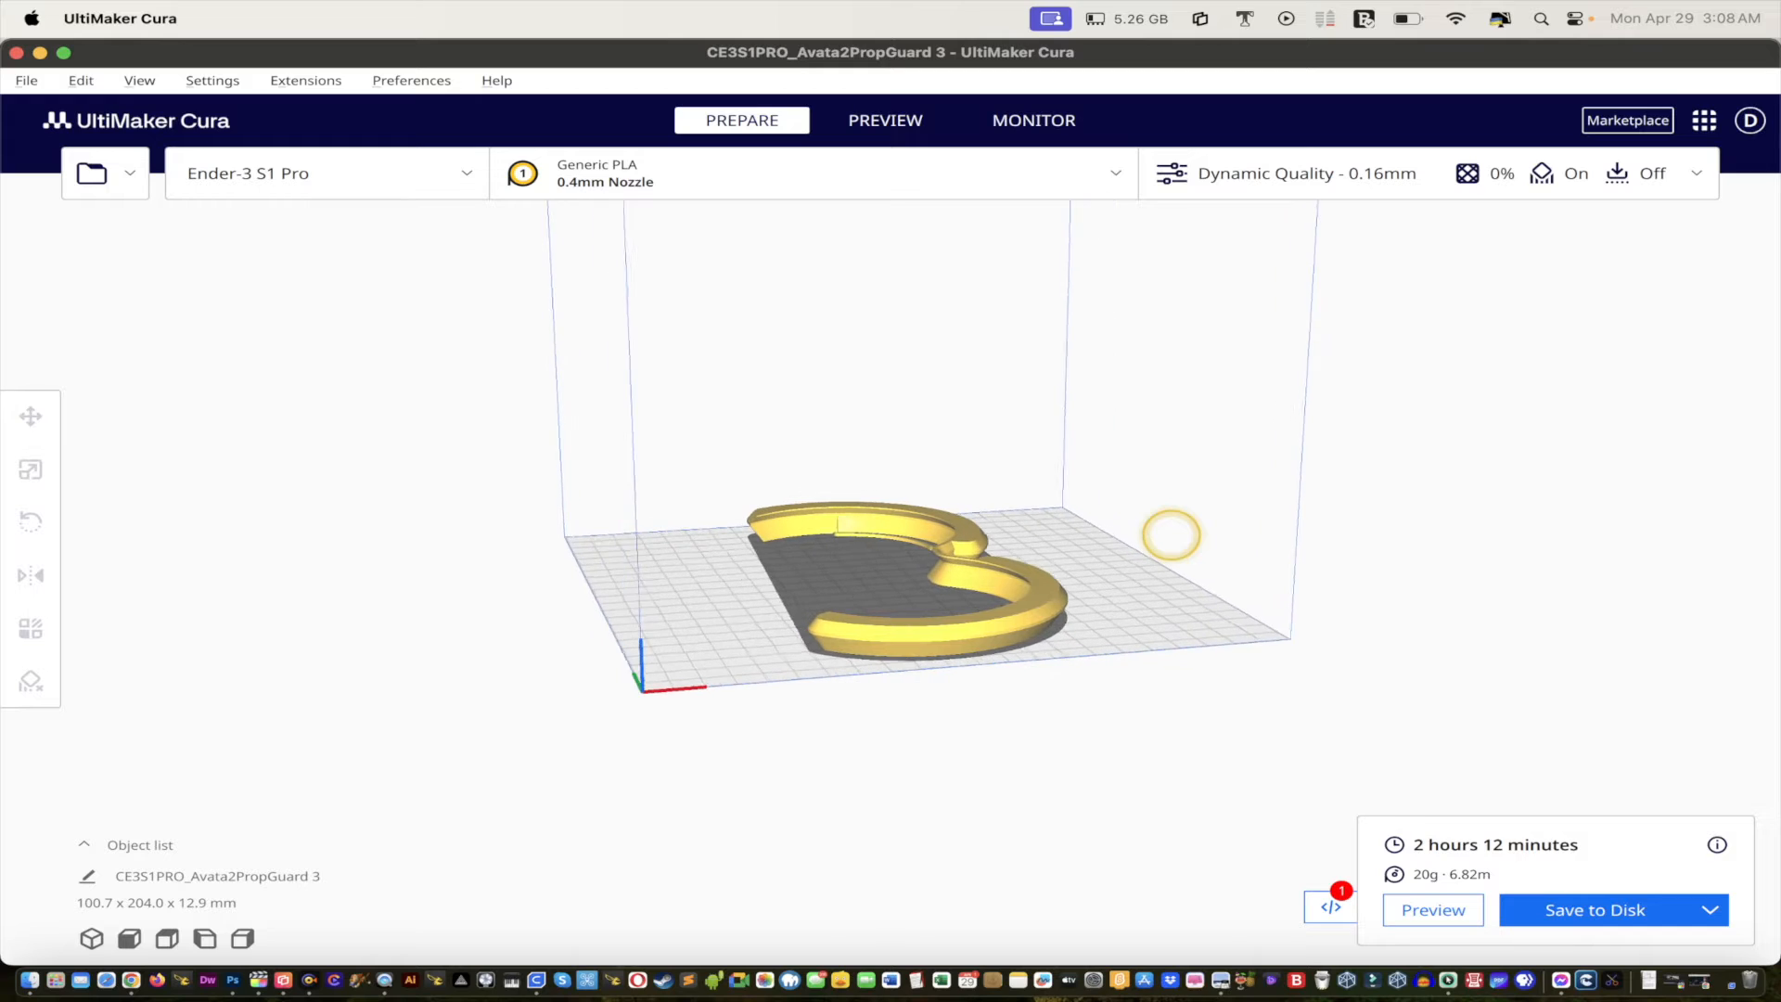
key(Left)
key(Left)
key(Left)
key(Left)
key(Left)
key(Left)
key(Left)
key(Left)
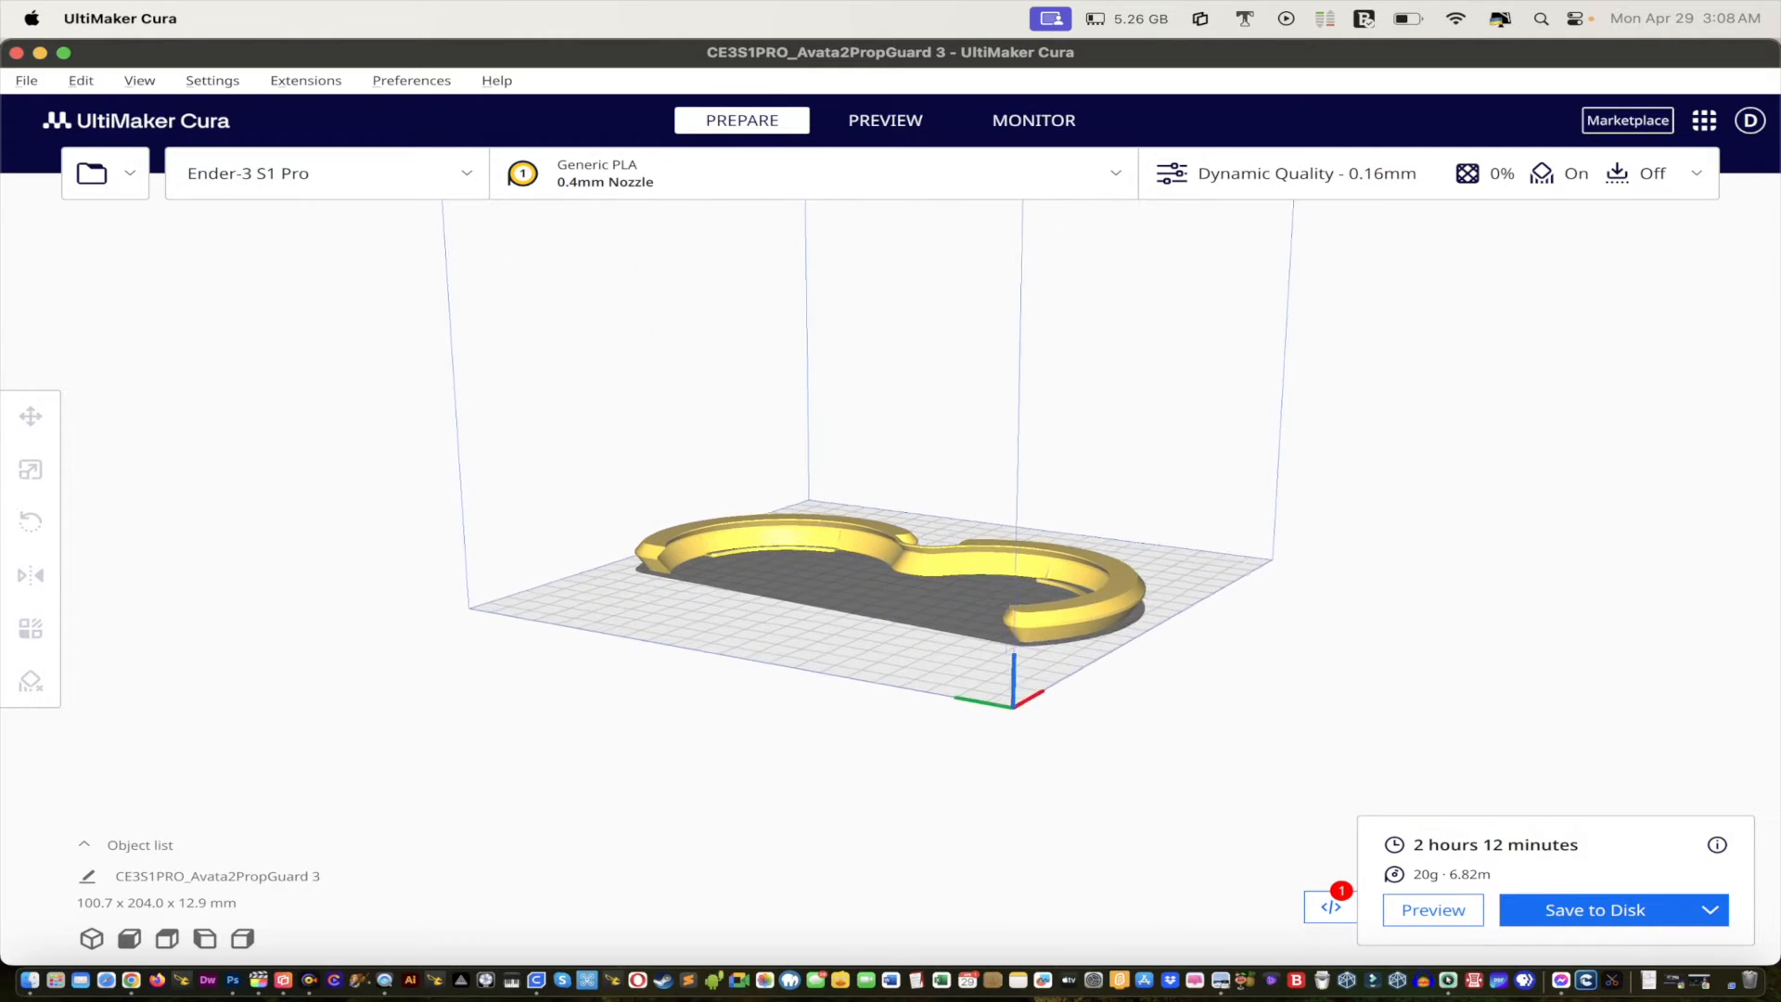
key(Left)
key(Left)
key(Left)
key(Left)
key(Left)
key(Left)
key(Left)
key(Left)
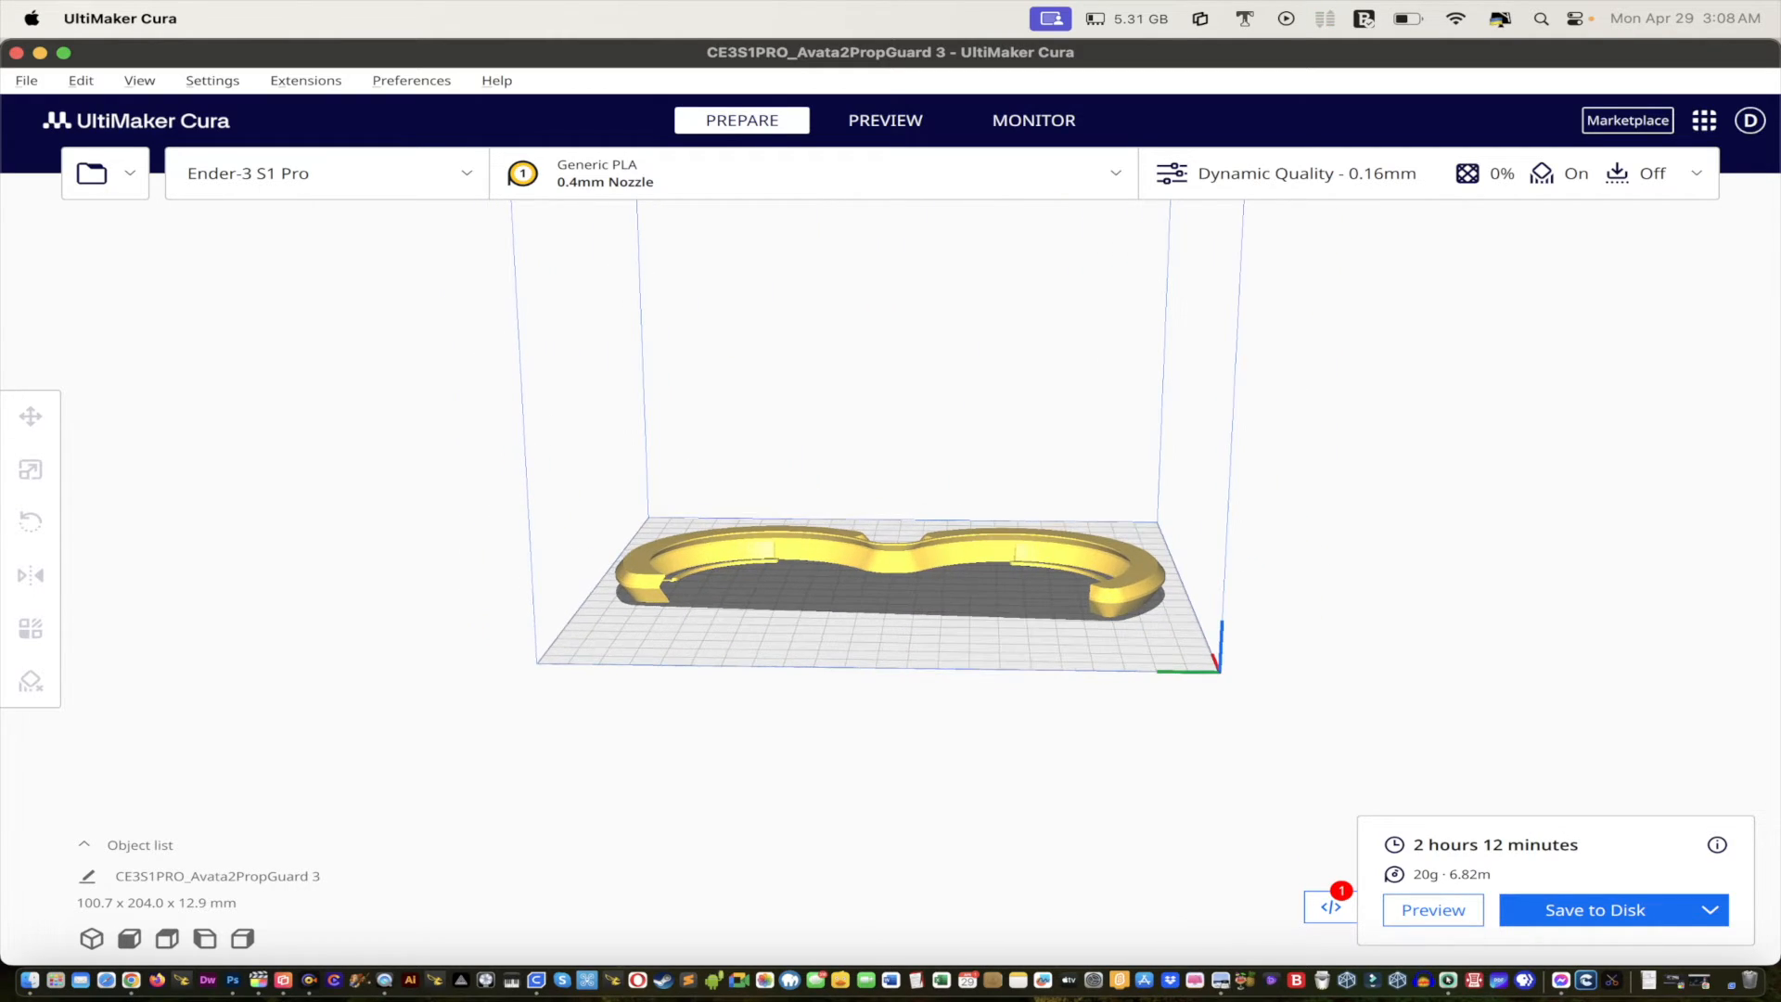
key(Left)
key(Left)
key(Left)
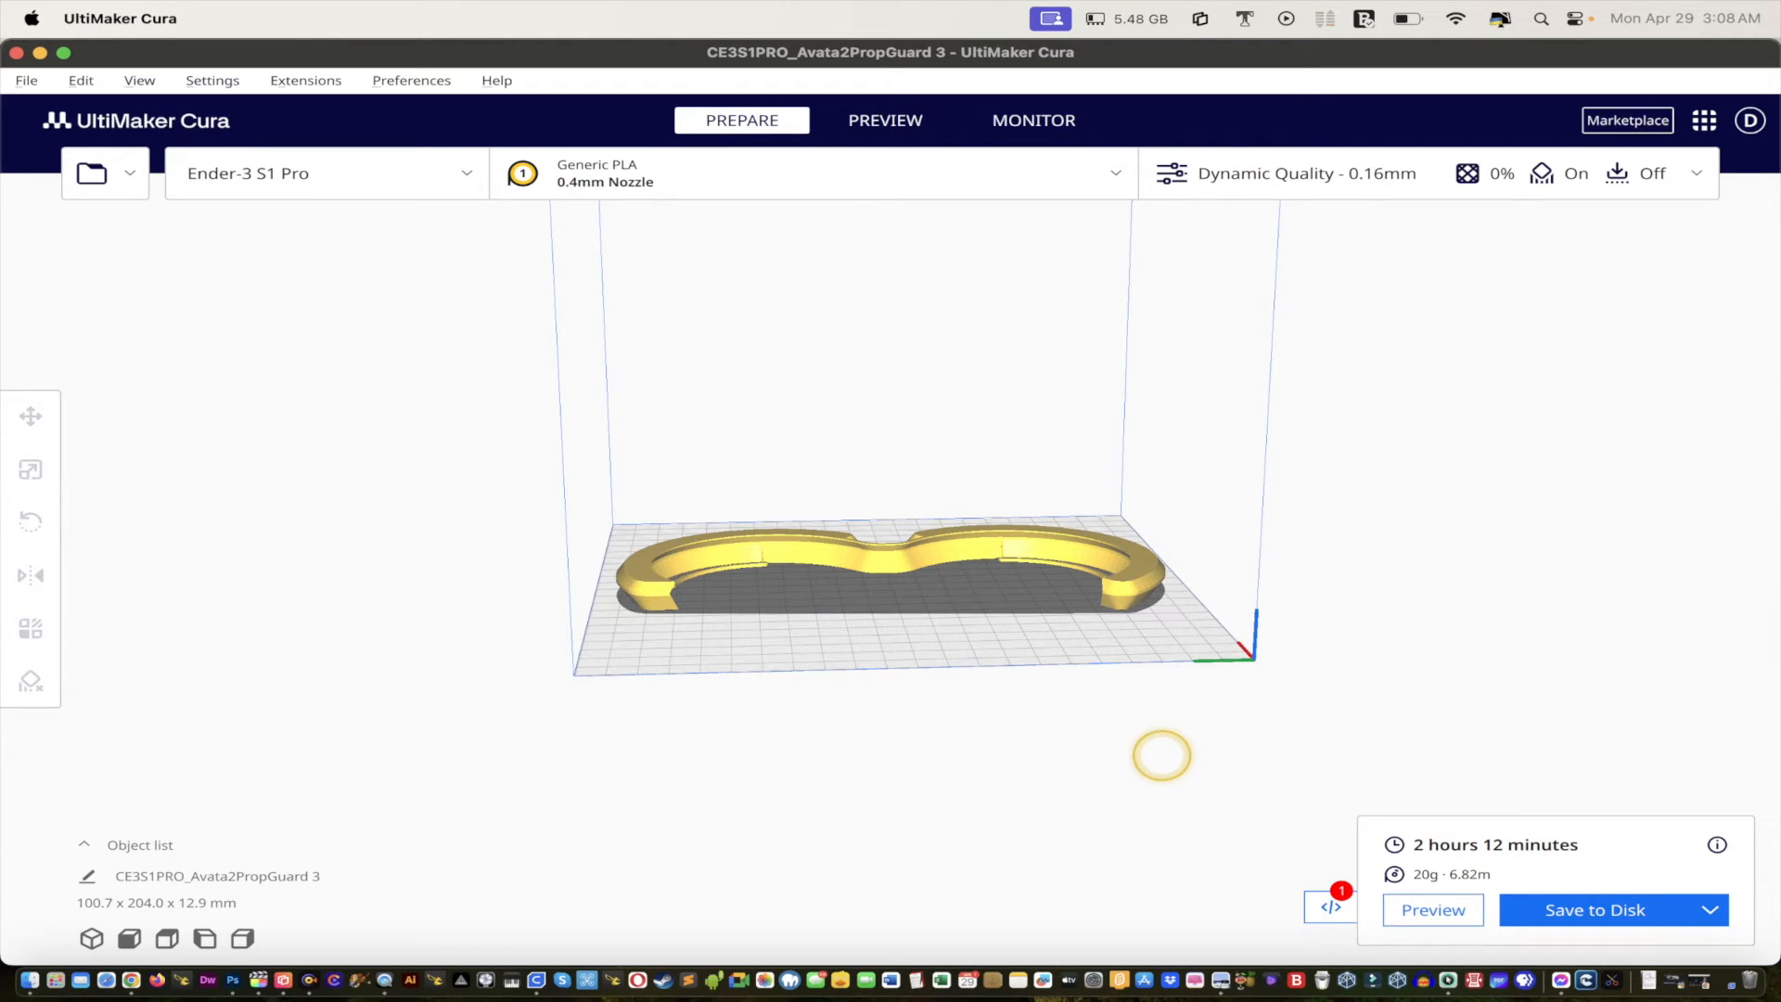
right_drag(1161, 755, 4, 757)
right_drag(890, 757, 277, 757)
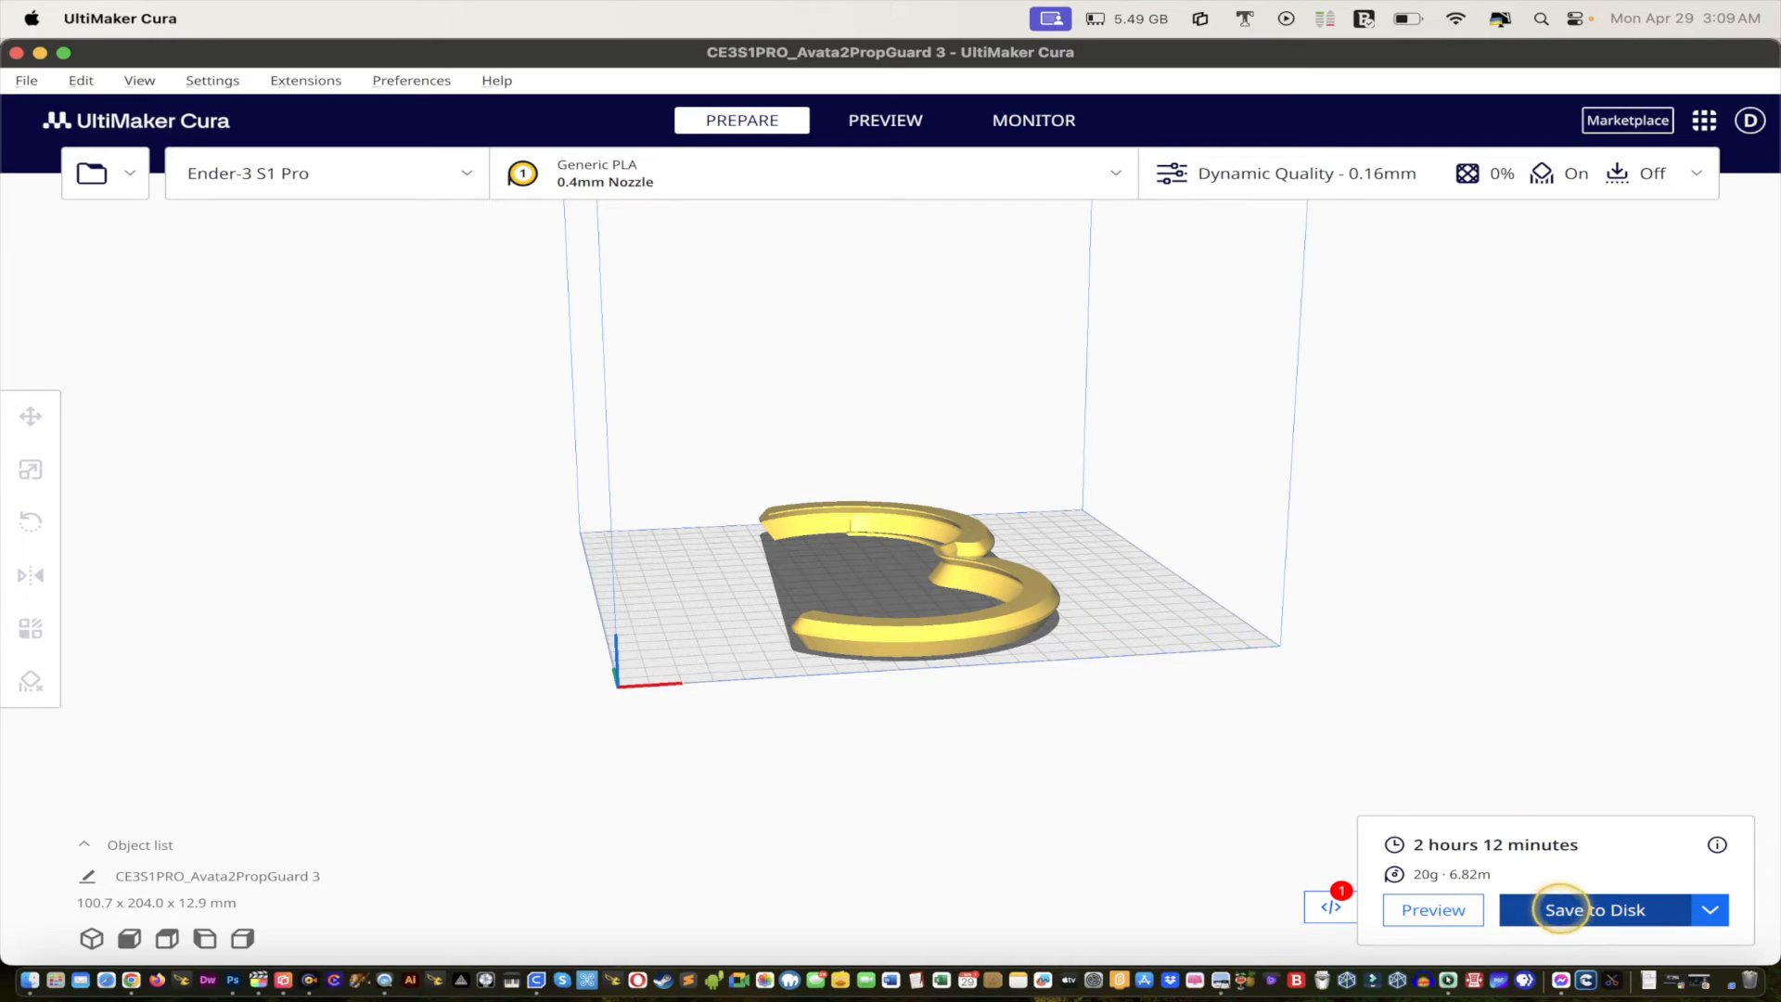
Step: Save the sliced guard to the Desktop as a G-code file named Right_Prop_Avata2PropGuard 3, and dismiss the notifications
click(1561, 909)
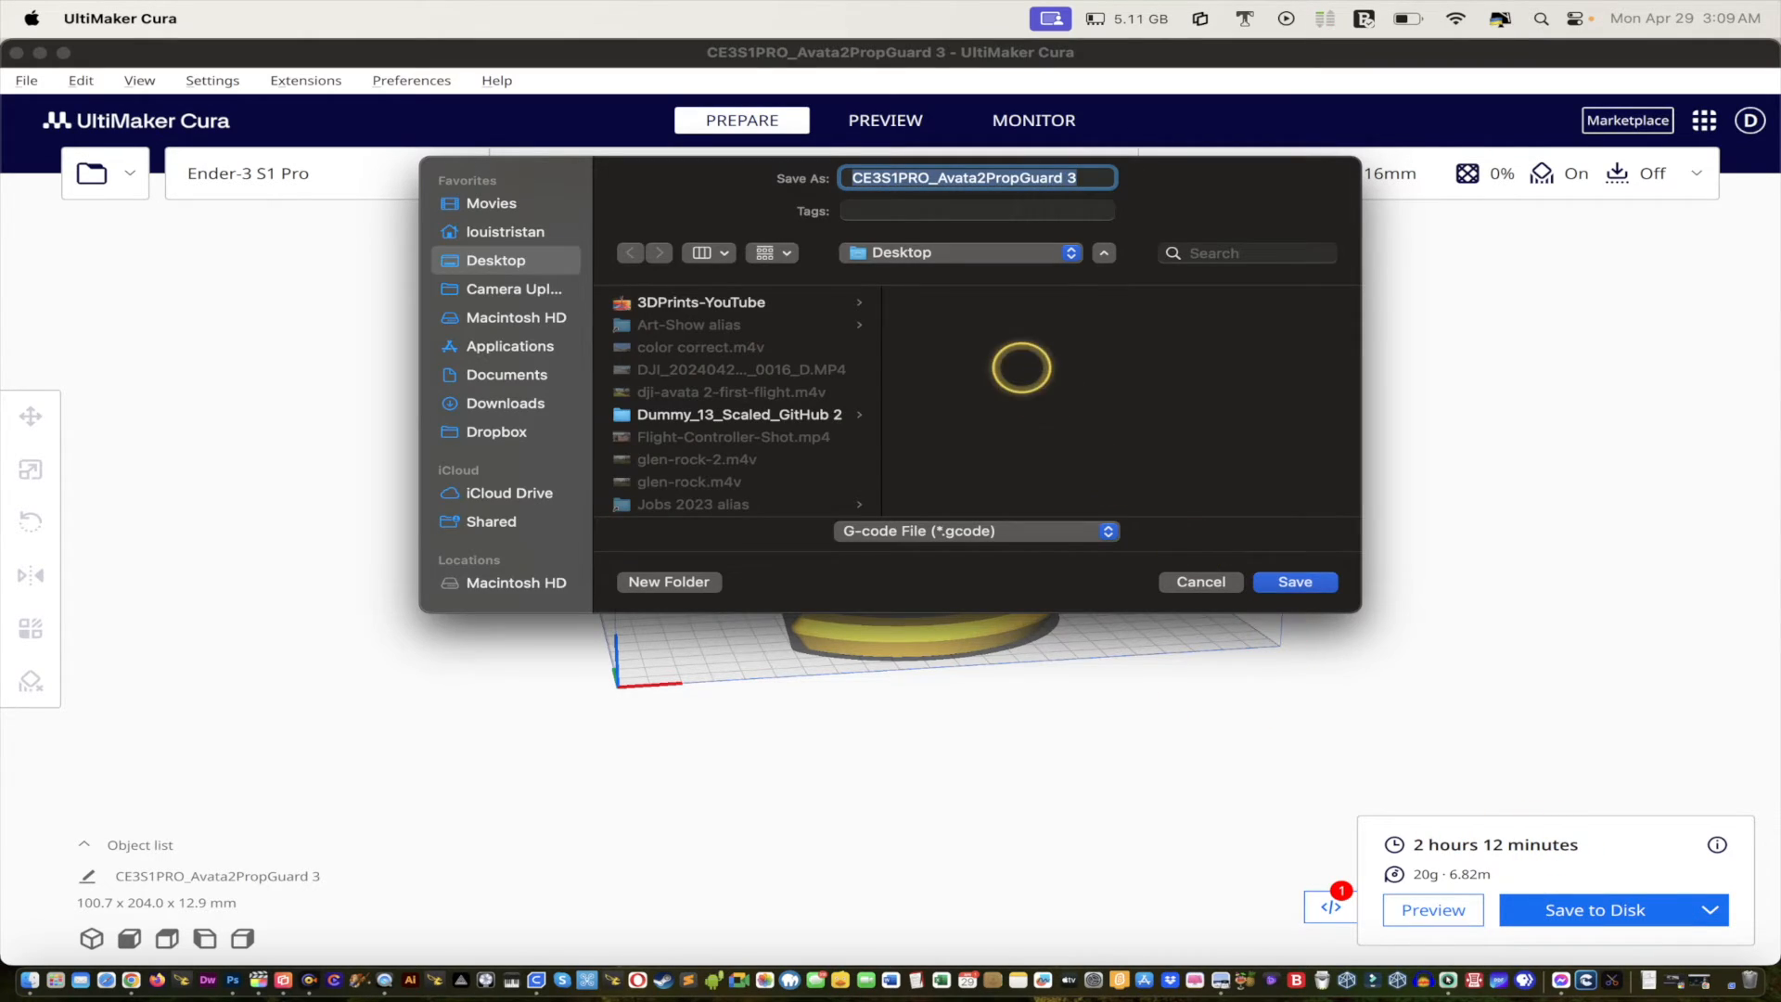
click(931, 178)
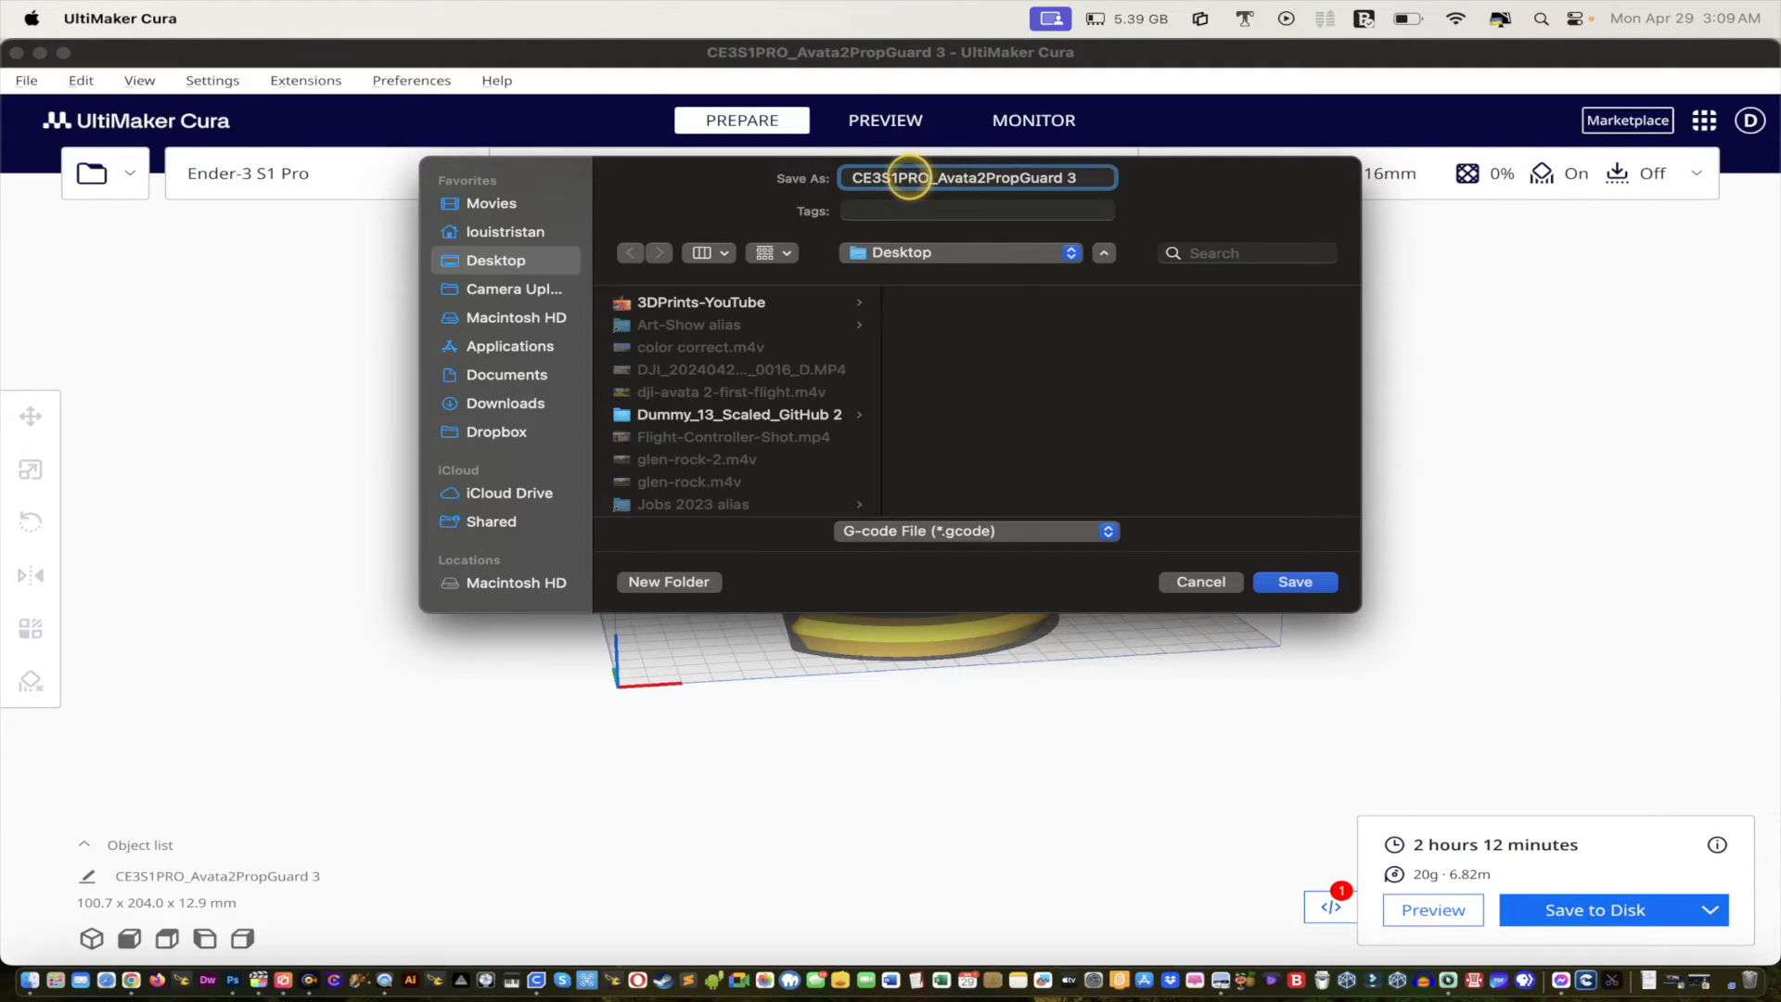
key(BackSpace)
key(BackSpace)
key(BackSpace)
key(BackSpace)
key(BackSpace)
key(BackSpace)
key(BackSpace)
key(BackSpace)
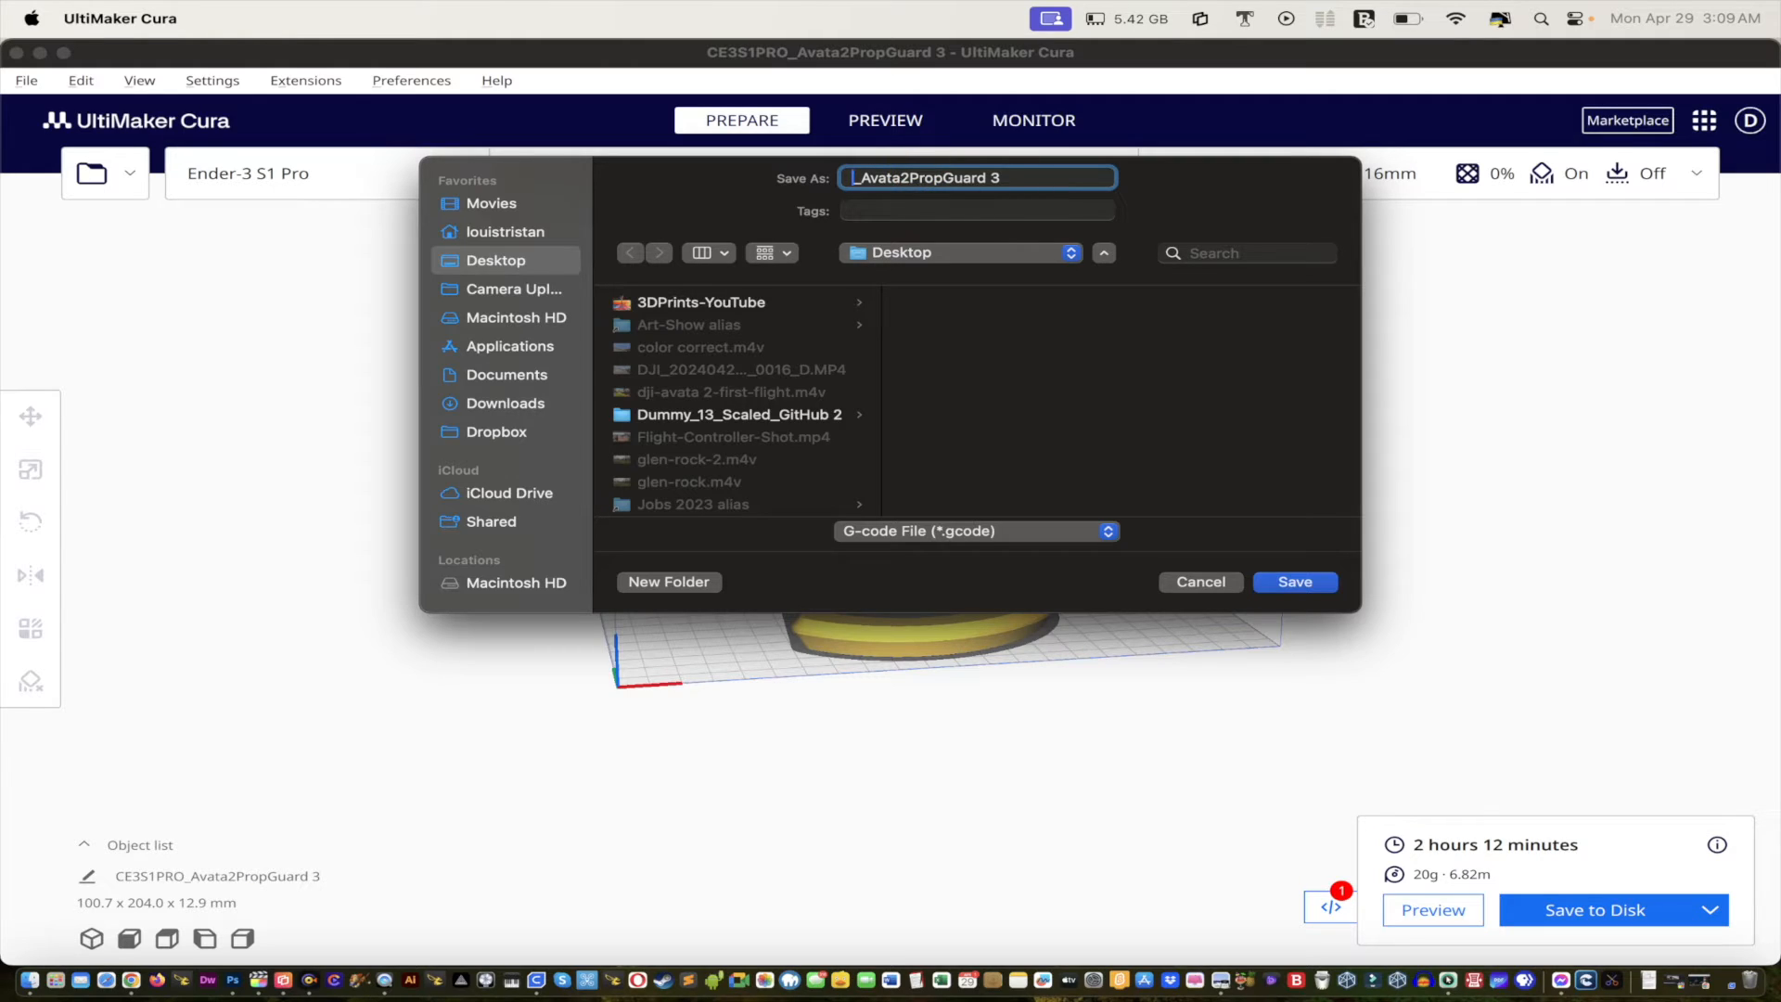
text(Right)
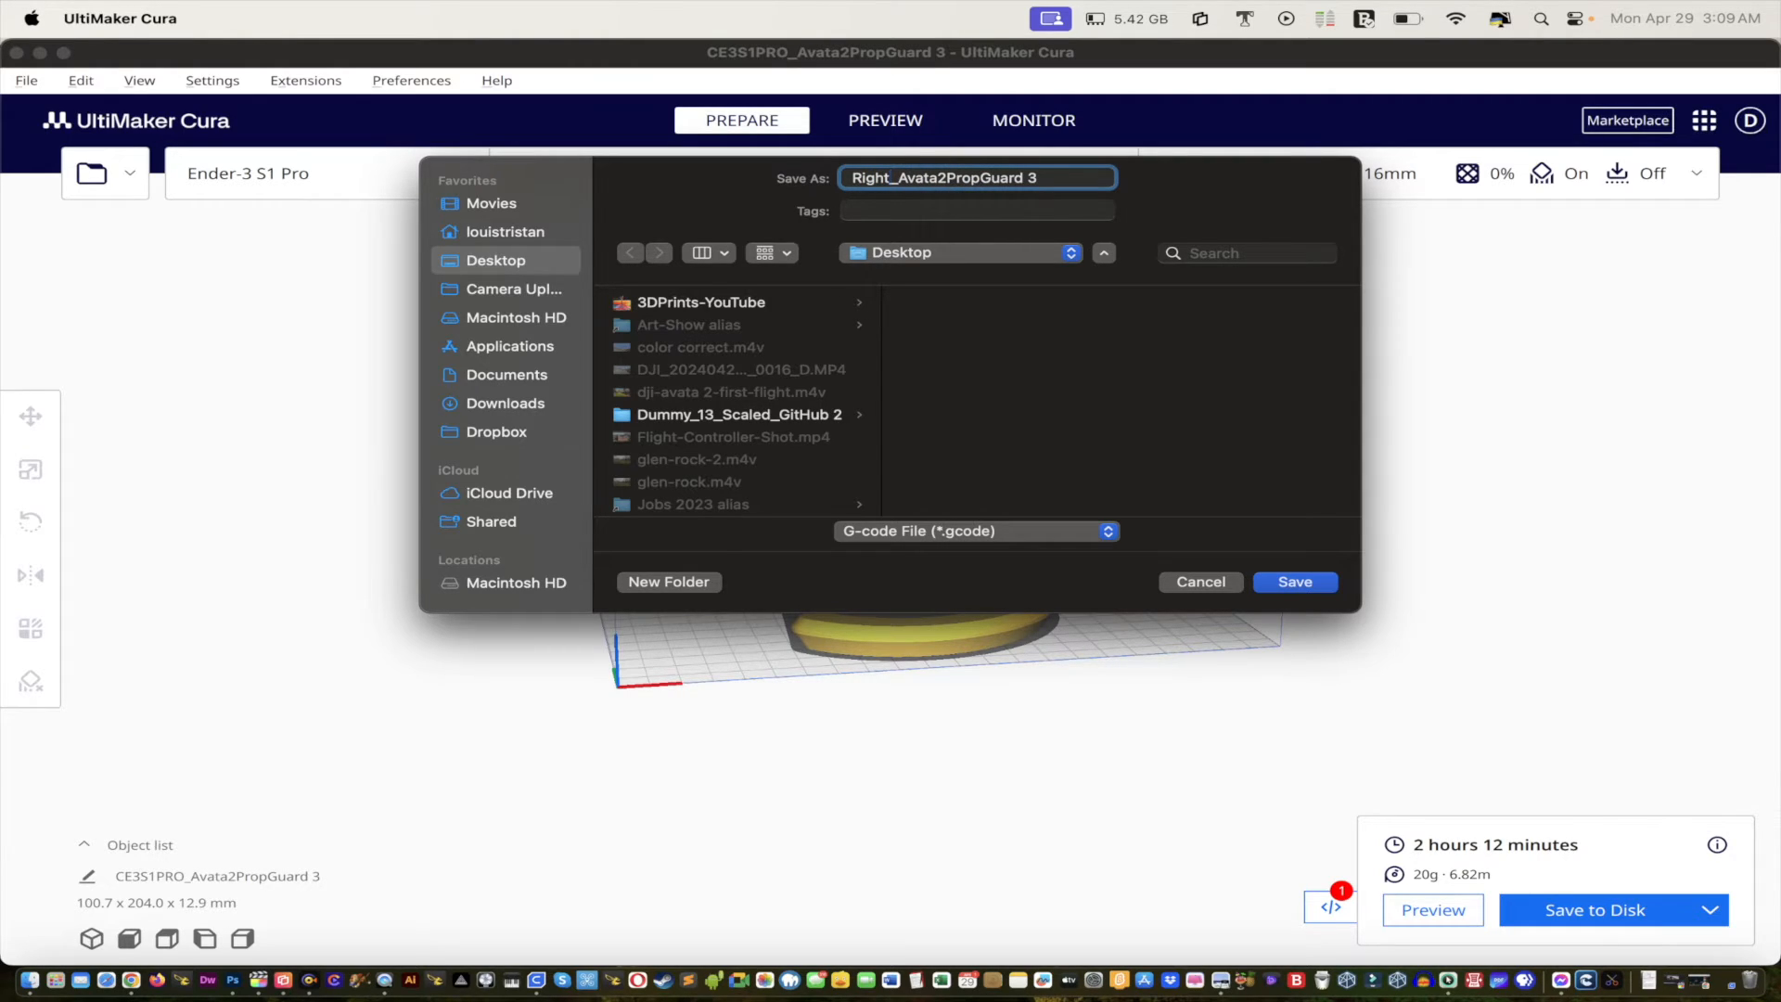
text(_Prop)
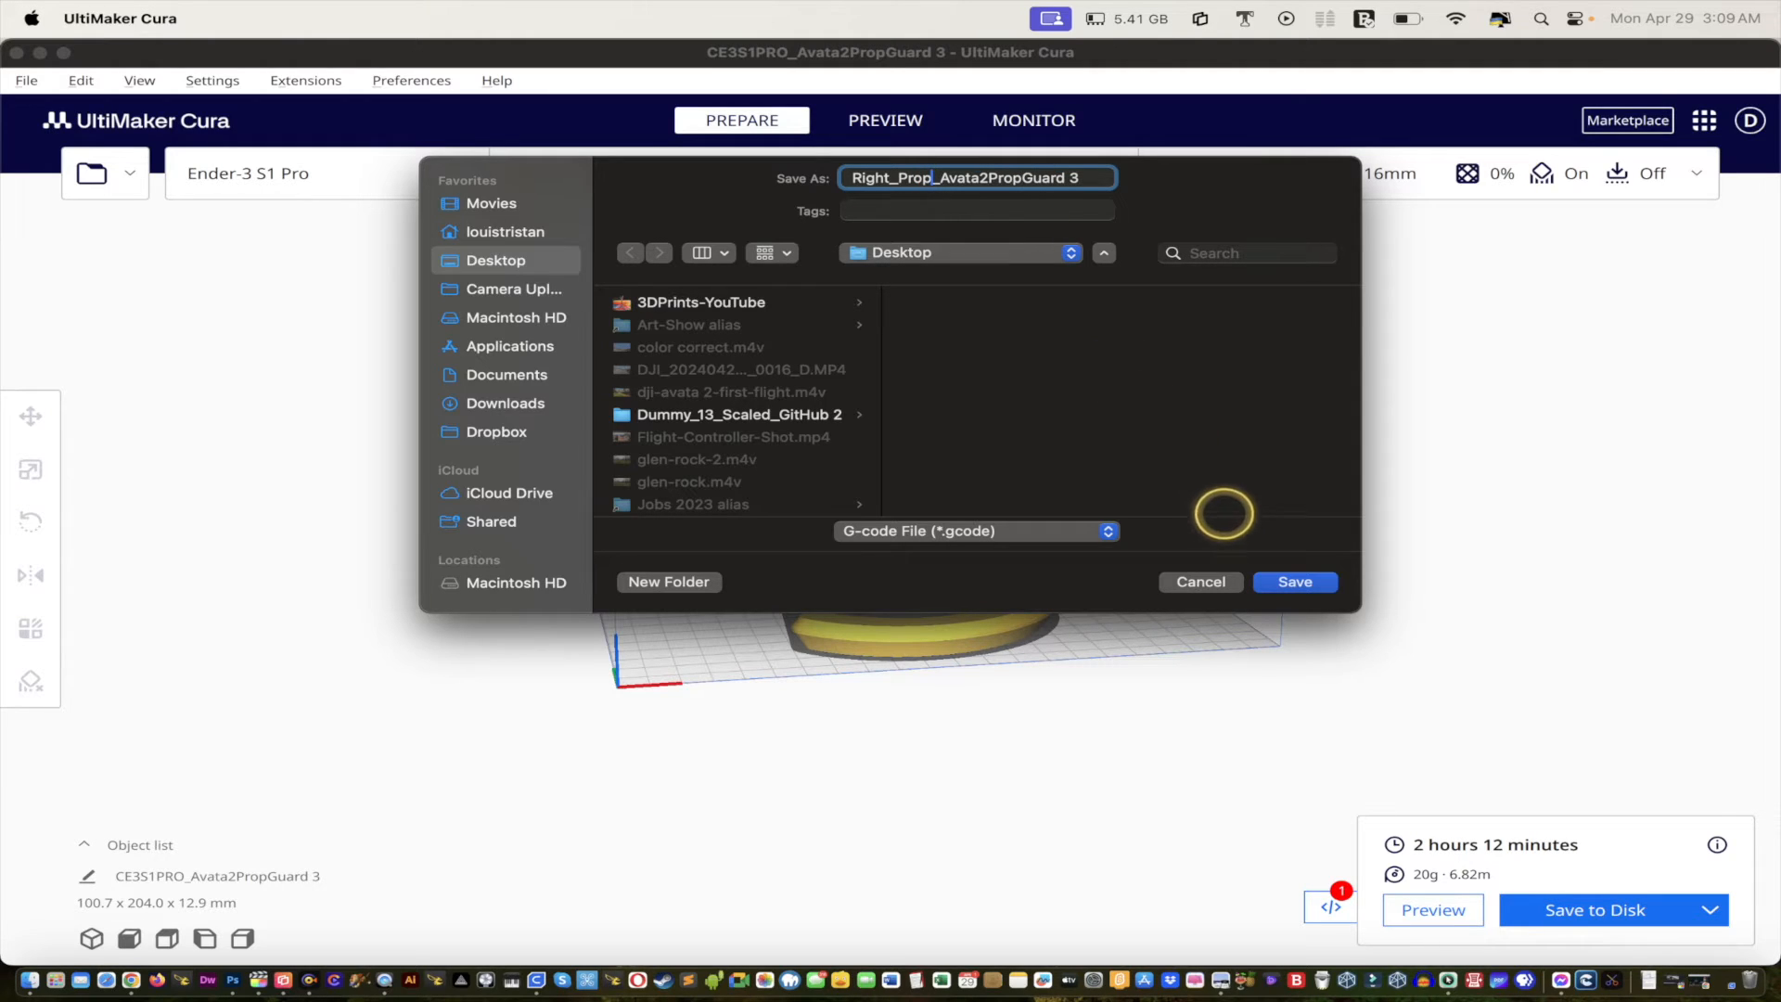
click(1295, 582)
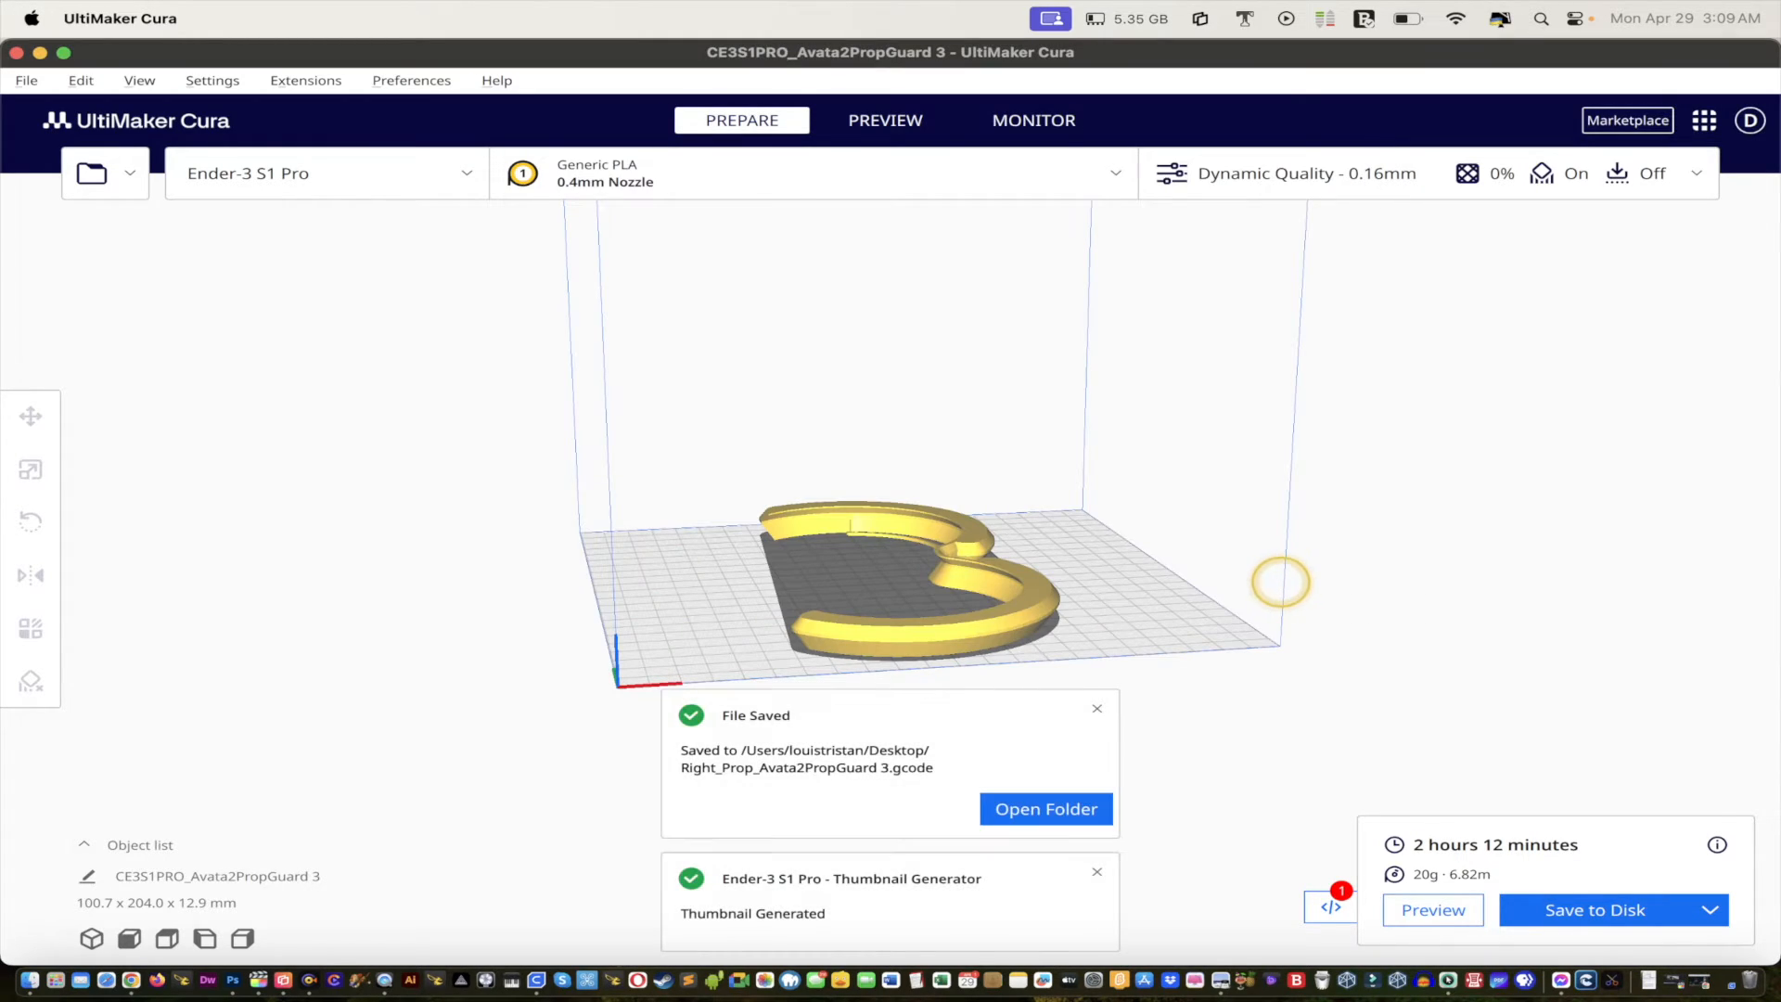
click(1097, 709)
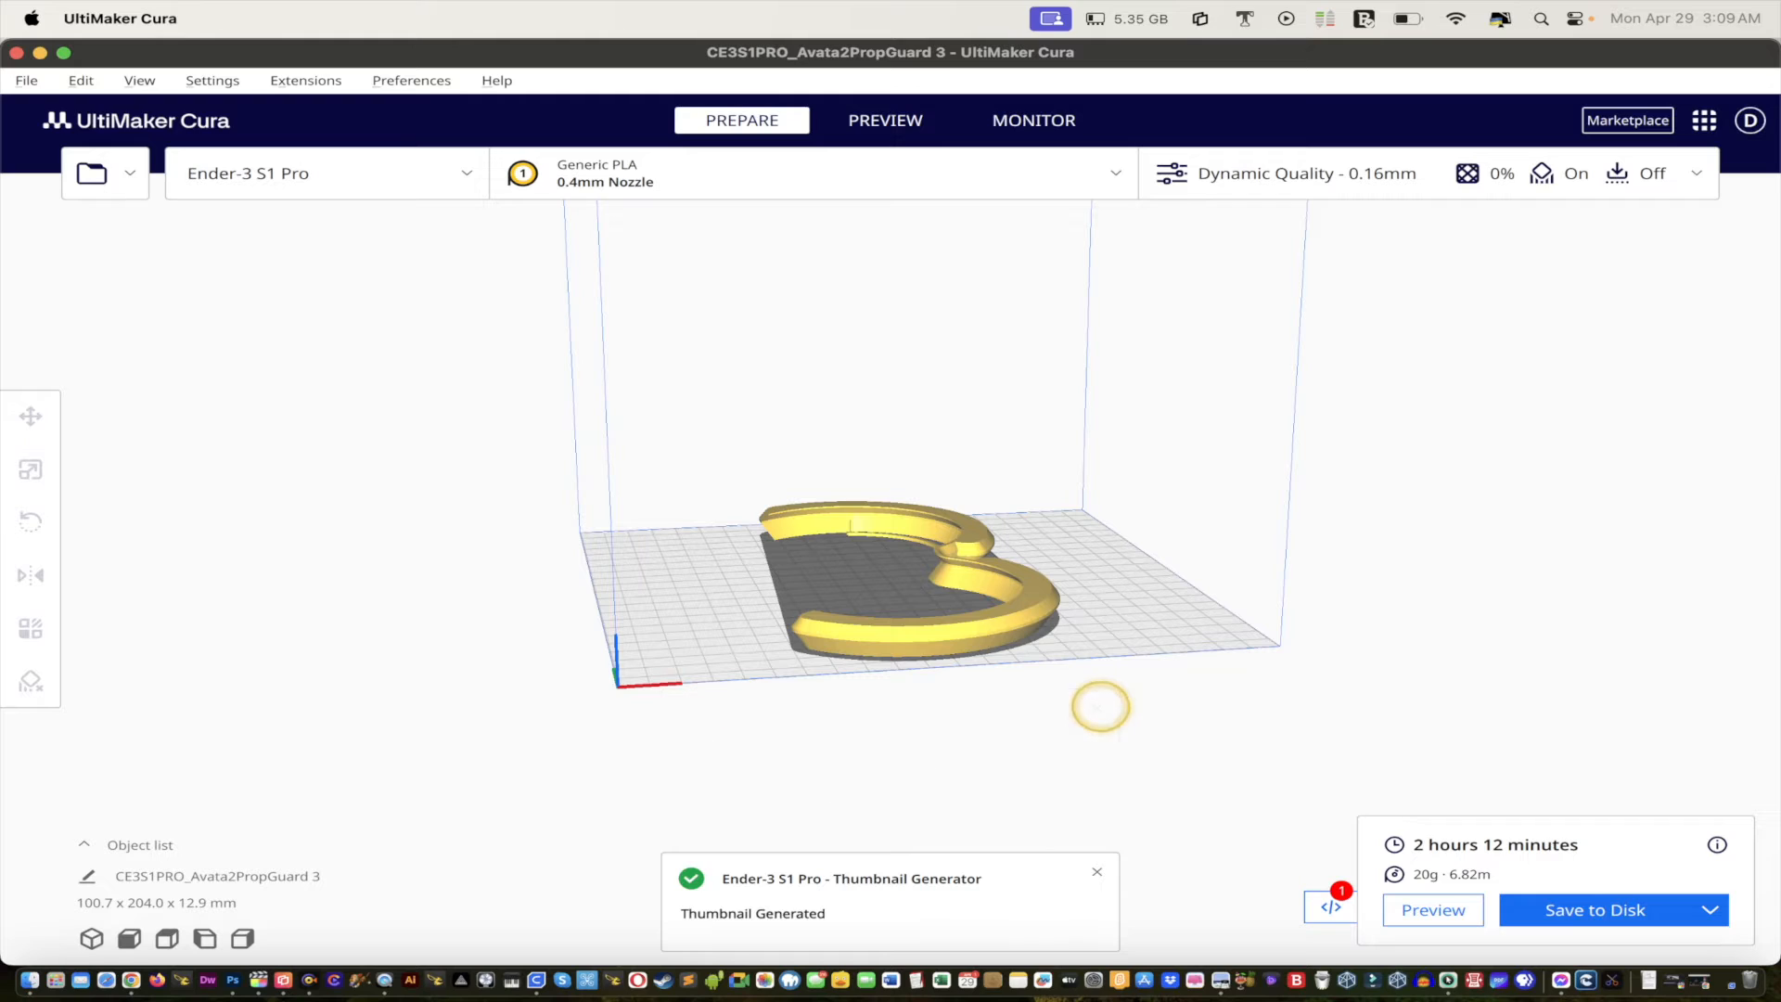
click(1096, 868)
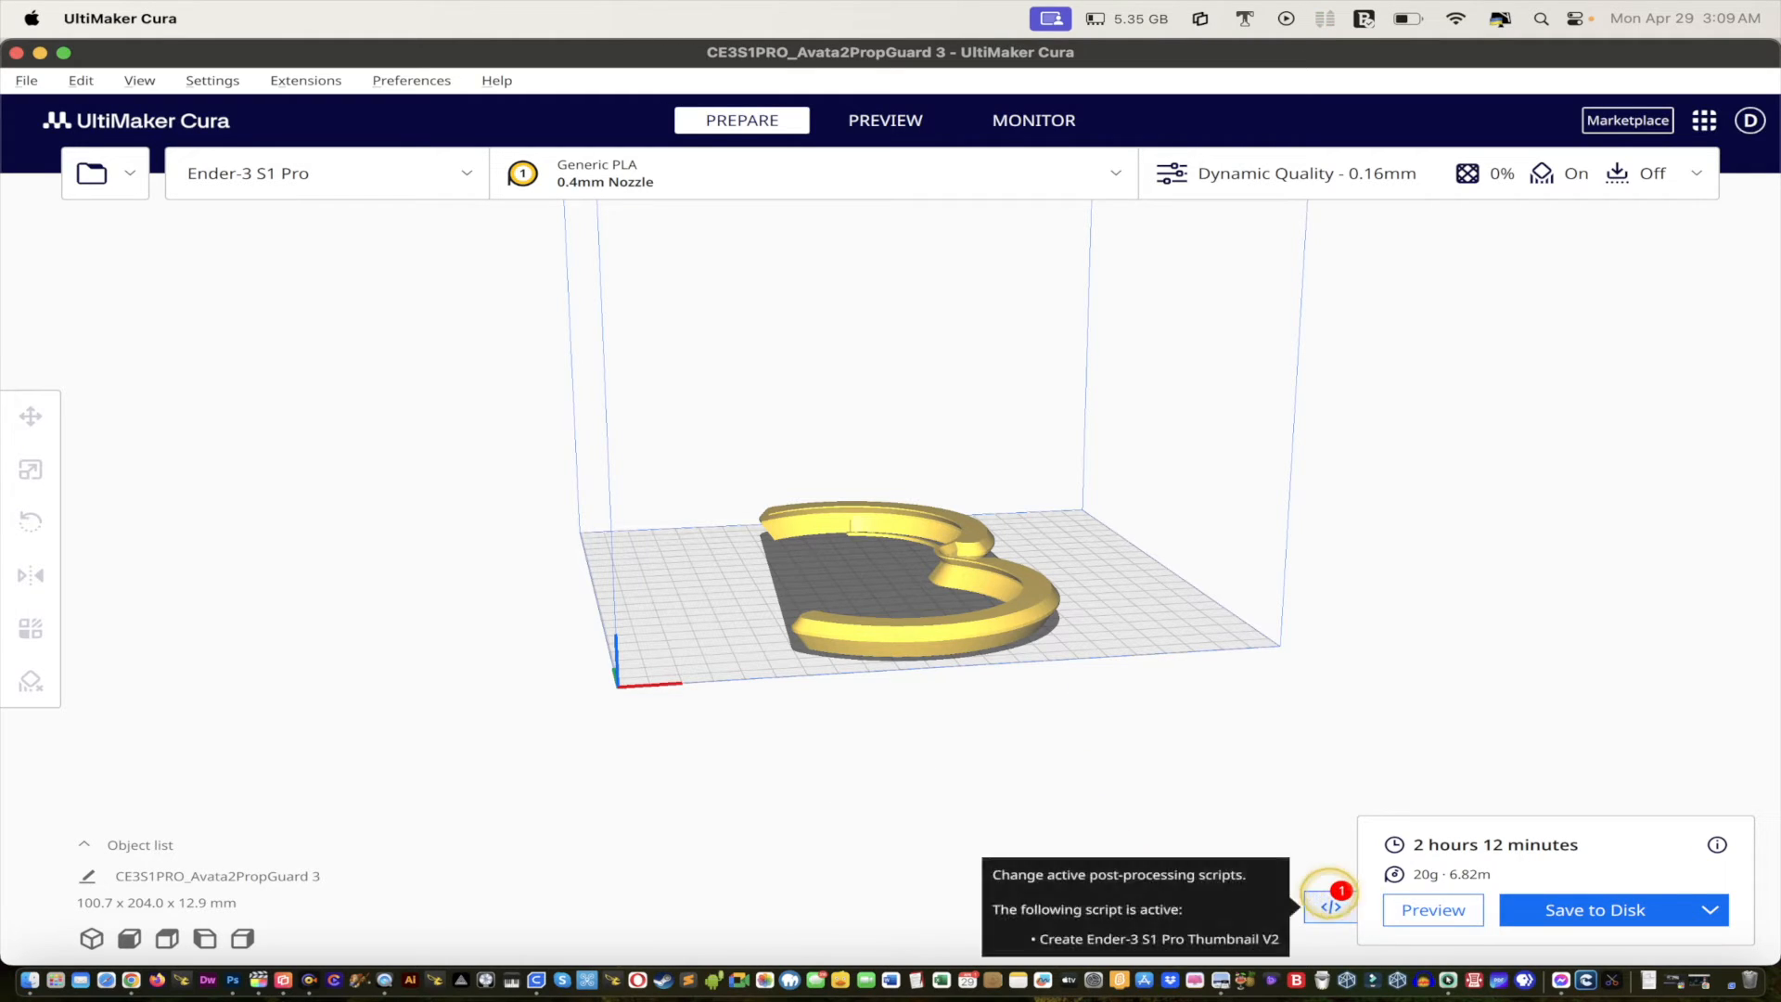